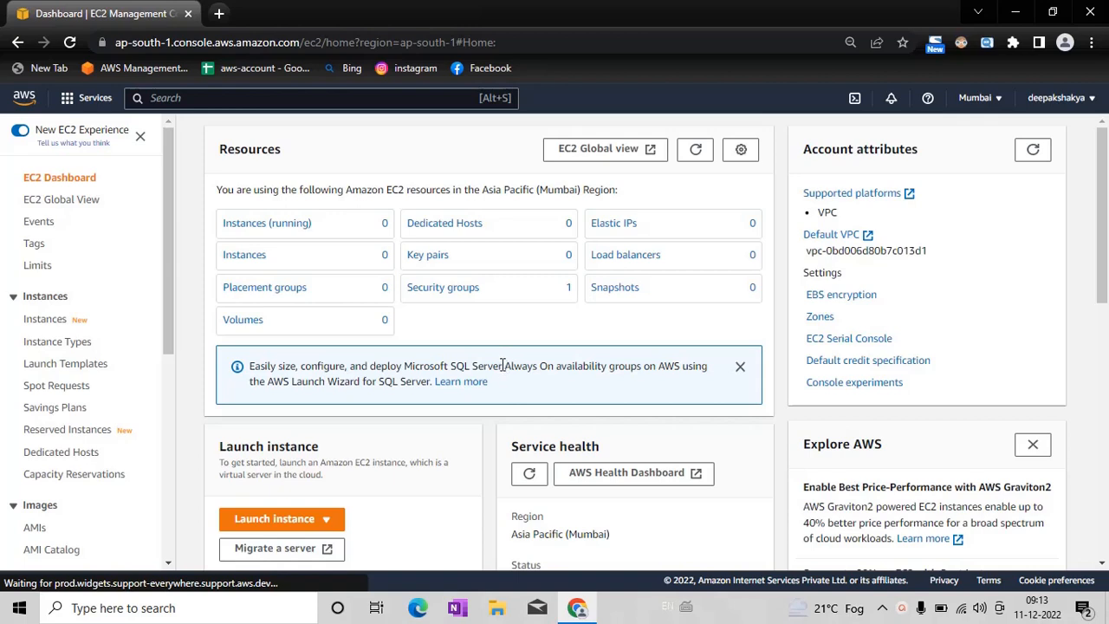
Step: Open DynamoDB from the database services and go to its dashboard
left_click(102, 101)
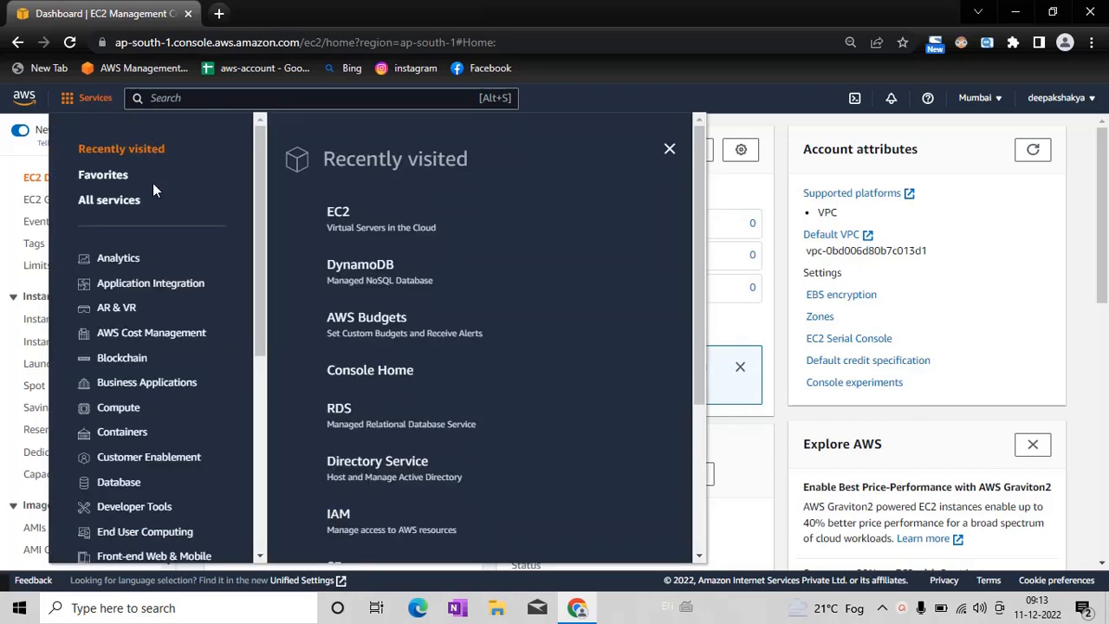
left_click(130, 483)
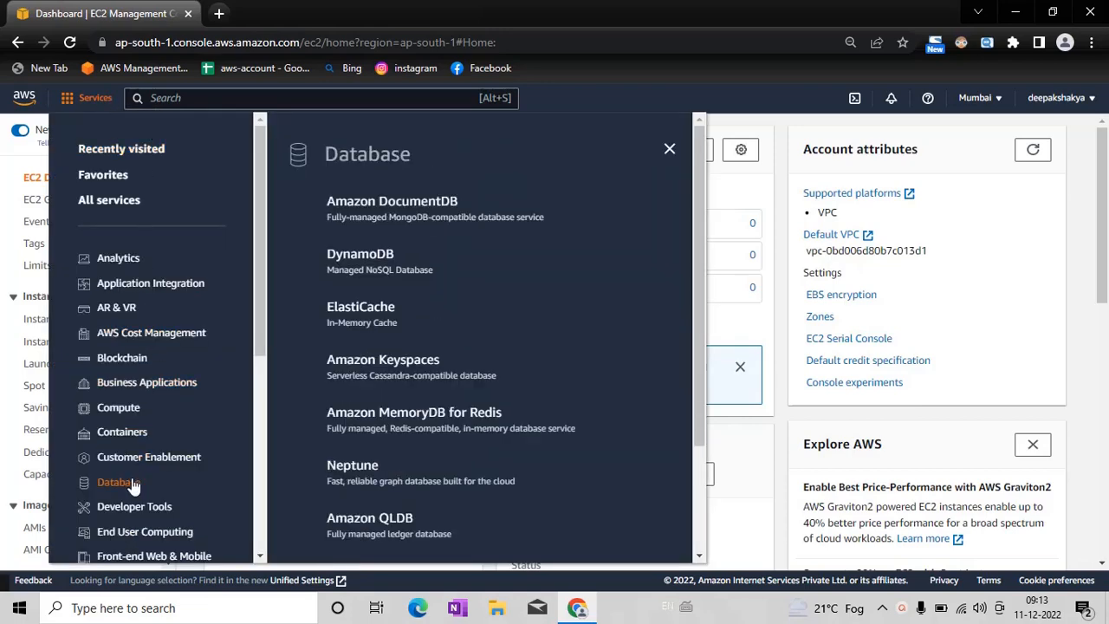
left_click(380, 256)
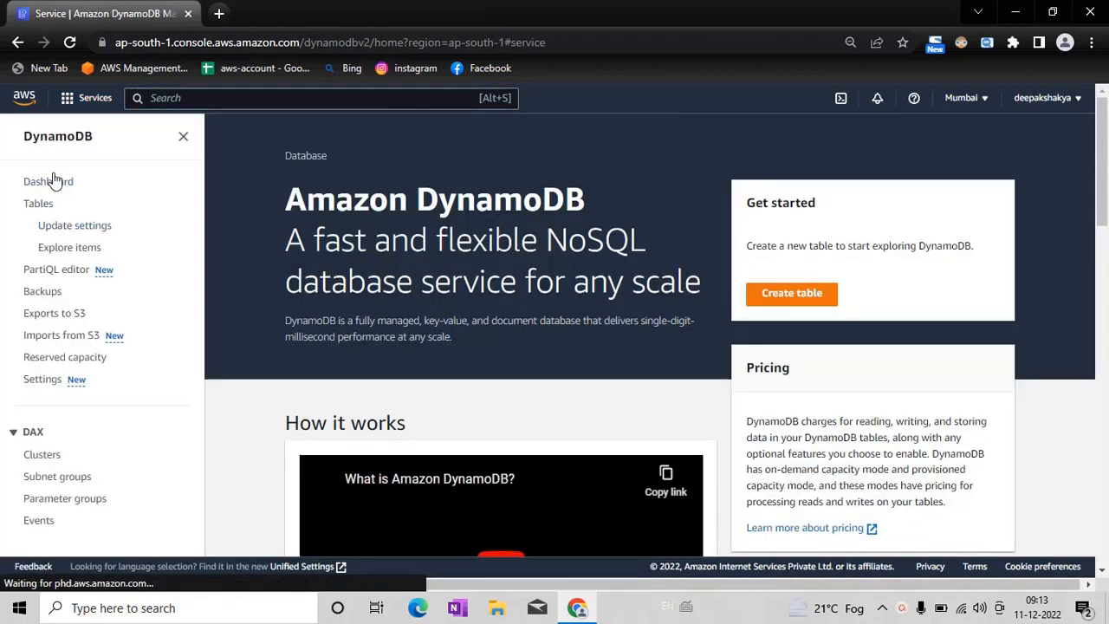
left_click(50, 182)
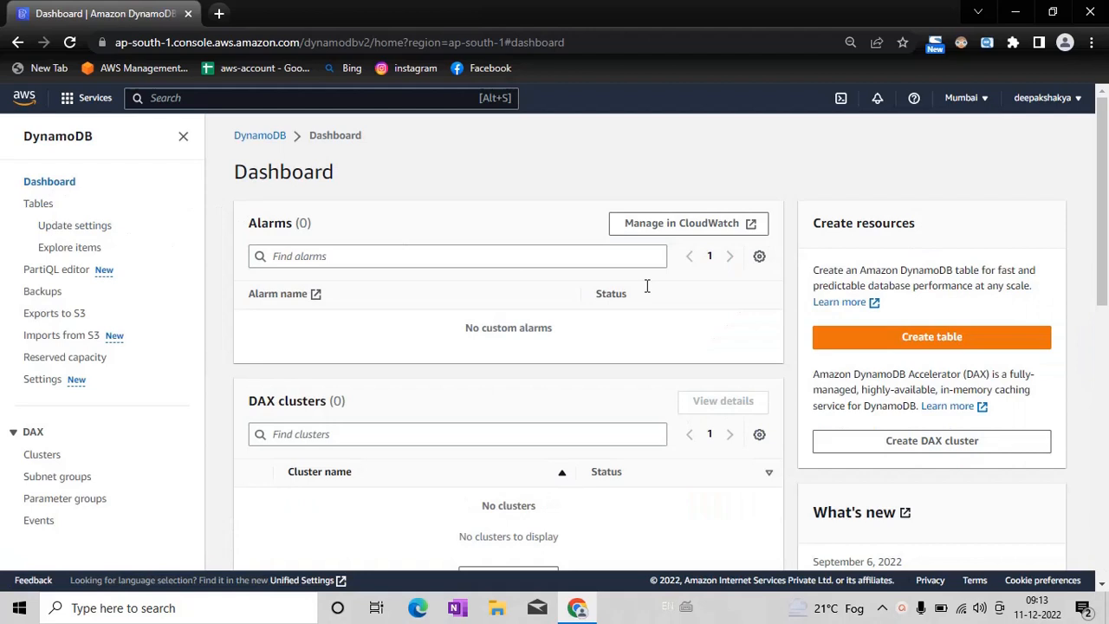
Step: Start creating a new DynamoDB table and name it student_table
left_click(884, 345)
left_click(250, 316)
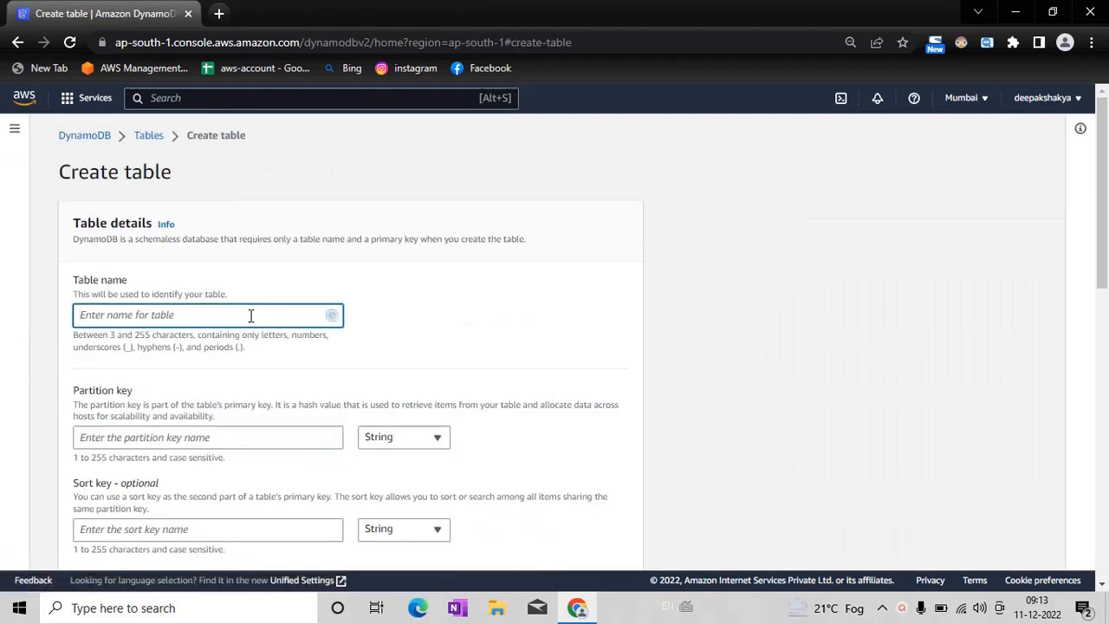
type("student_tqab")
key("BackSpace")
key("BackSpace")
key("BackSpace")
type("table")
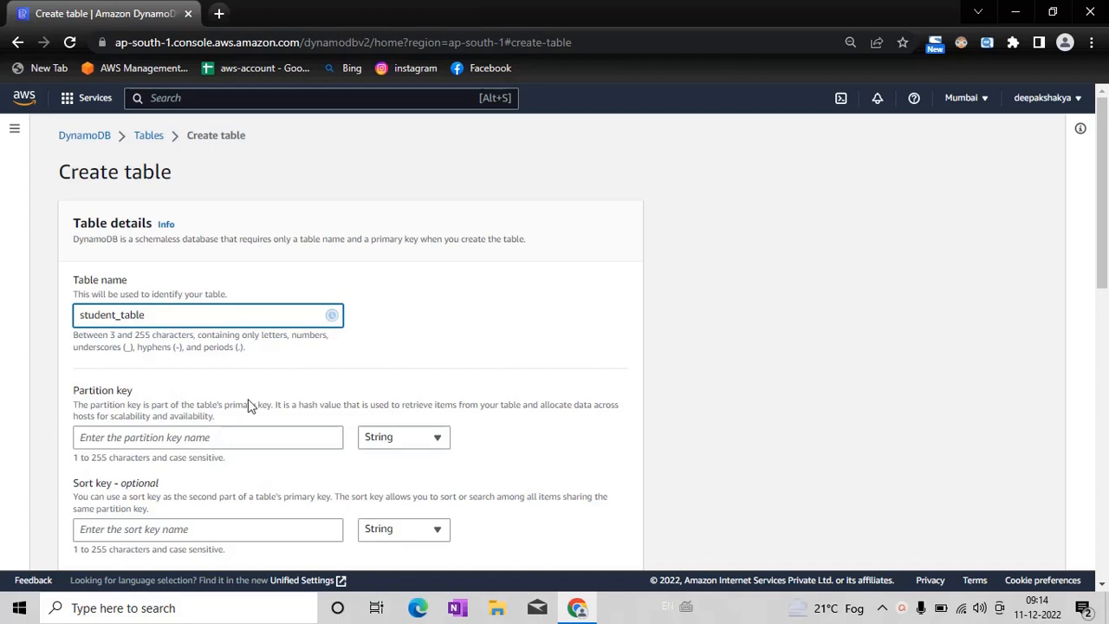
Step: Set the table's partition key to roll_number with the Number type
left_click(235, 439)
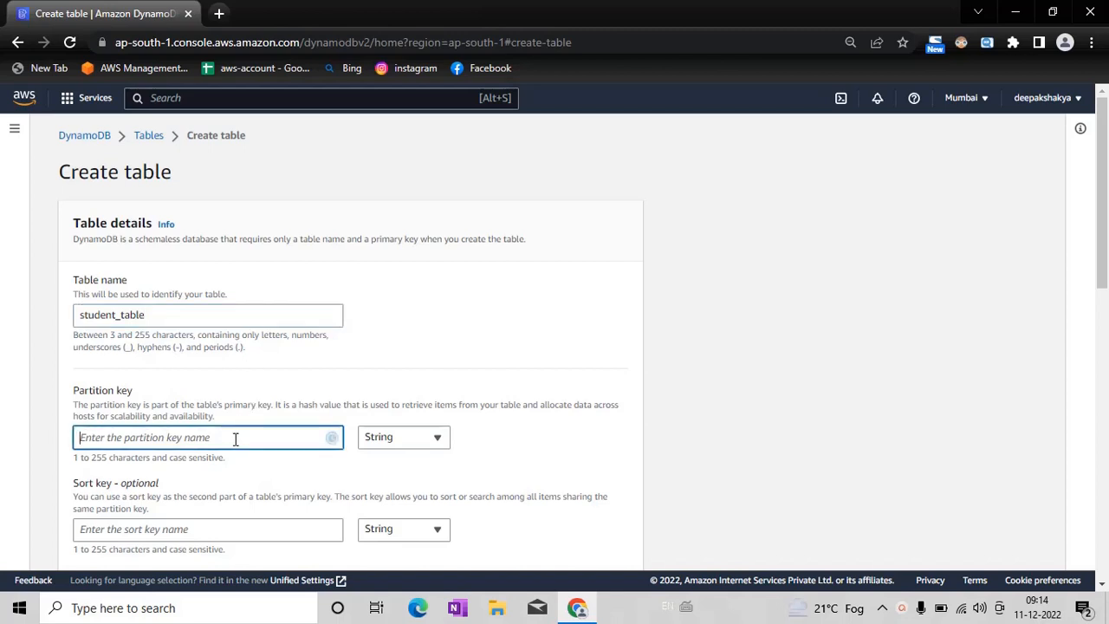
type("roll")
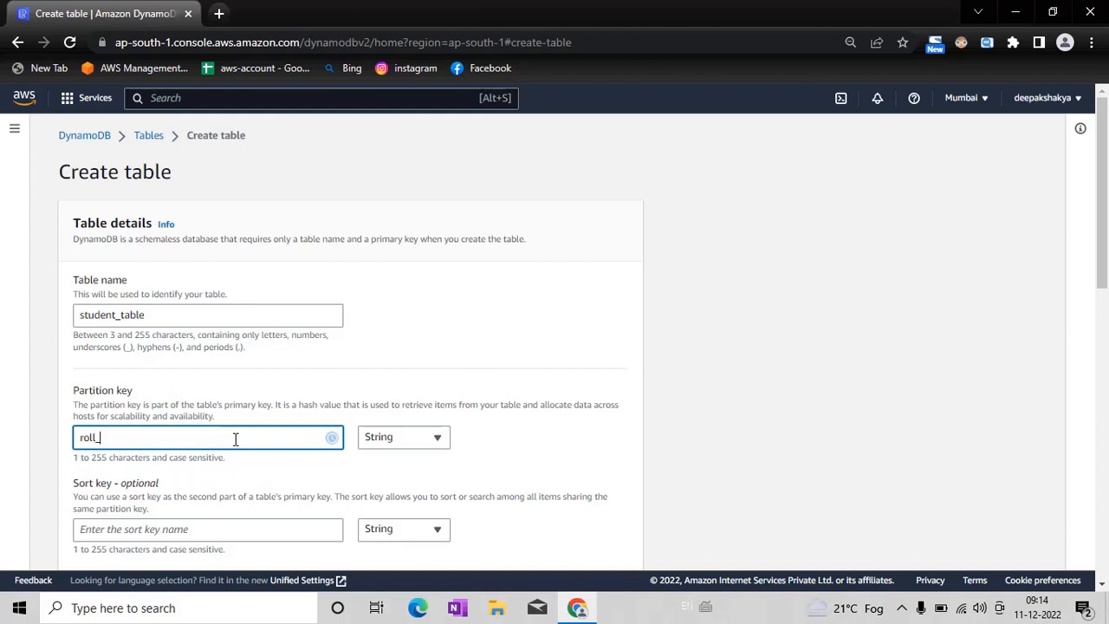
type("_number")
left_click(424, 438)
left_click(401, 483)
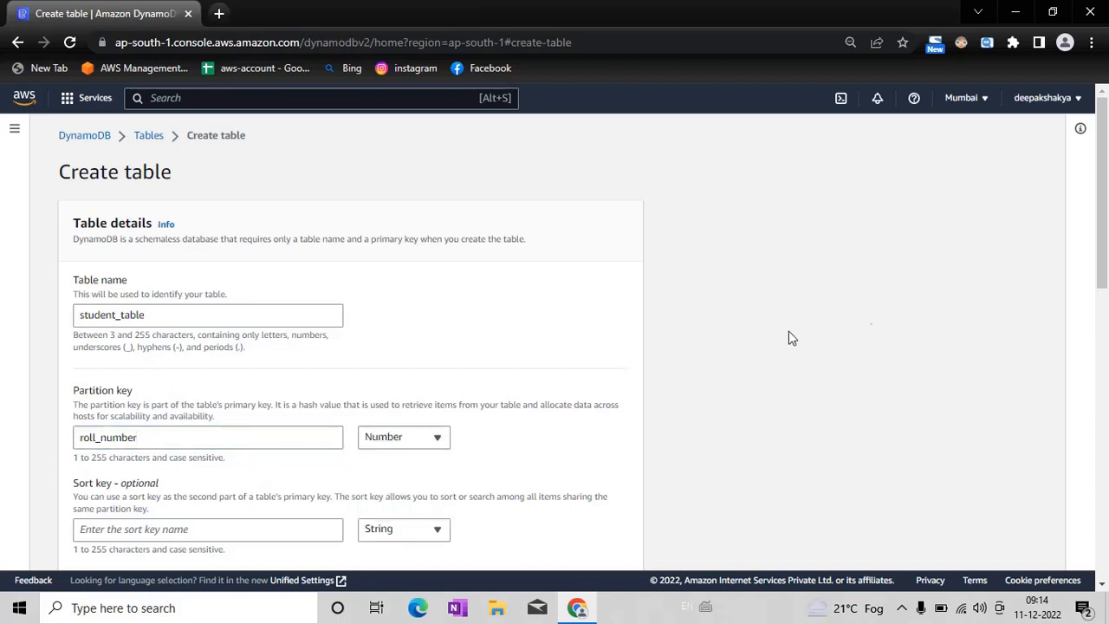
Step: Keep the default table settings and create the table
left_click_drag(1107, 263, 1092, 379)
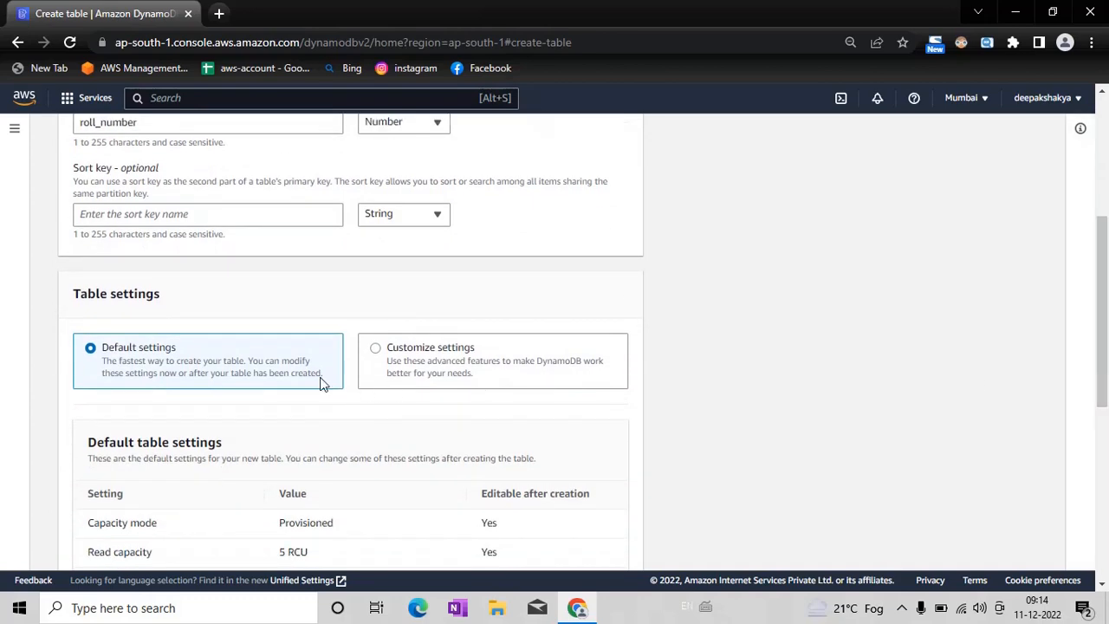
left_click_drag(1107, 319, 1107, 488)
left_click(625, 530)
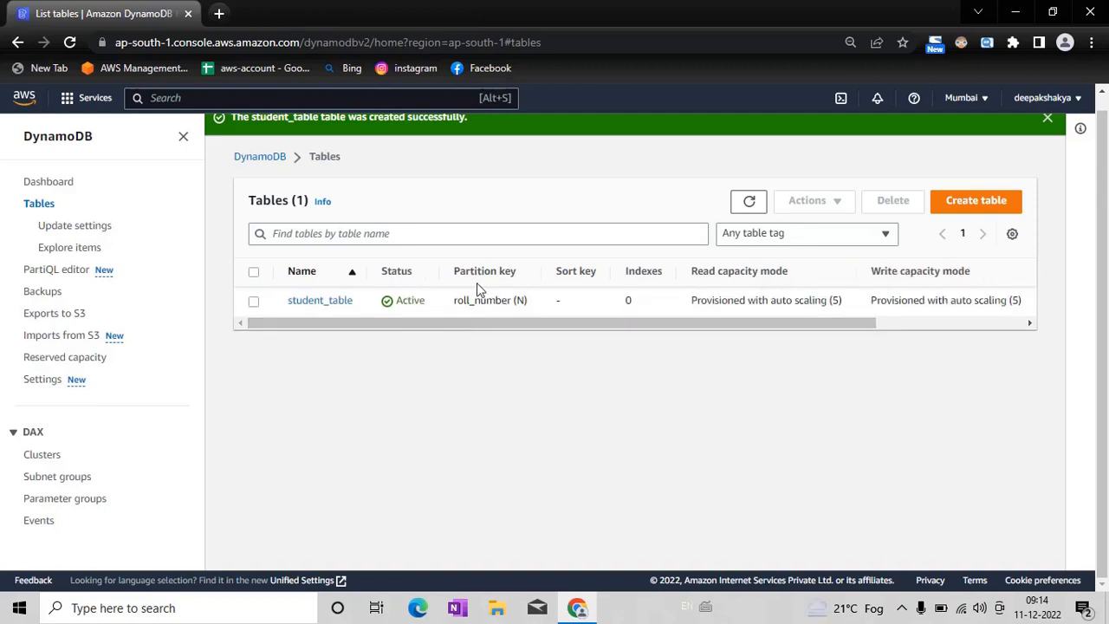
Step: Look through the columns of the tables list and open the details of student_table
left_click_drag(545, 322, 785, 324)
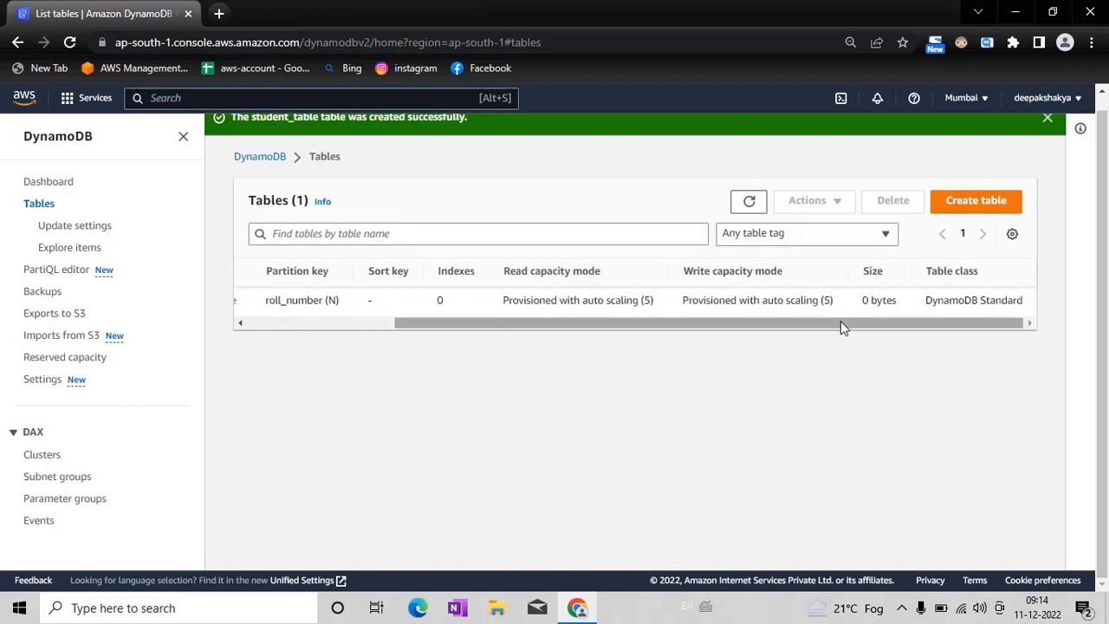
left_click_drag(841, 327, 424, 324)
left_click(320, 301)
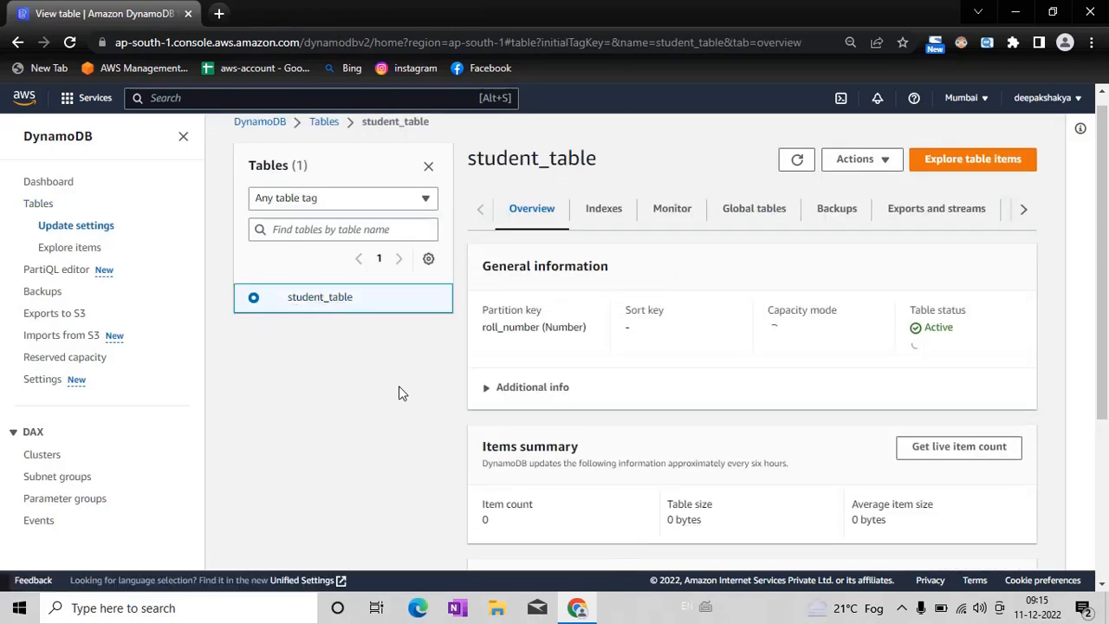
Step: Start a new item in student_table and set its roll_number to 1
left_click(878, 165)
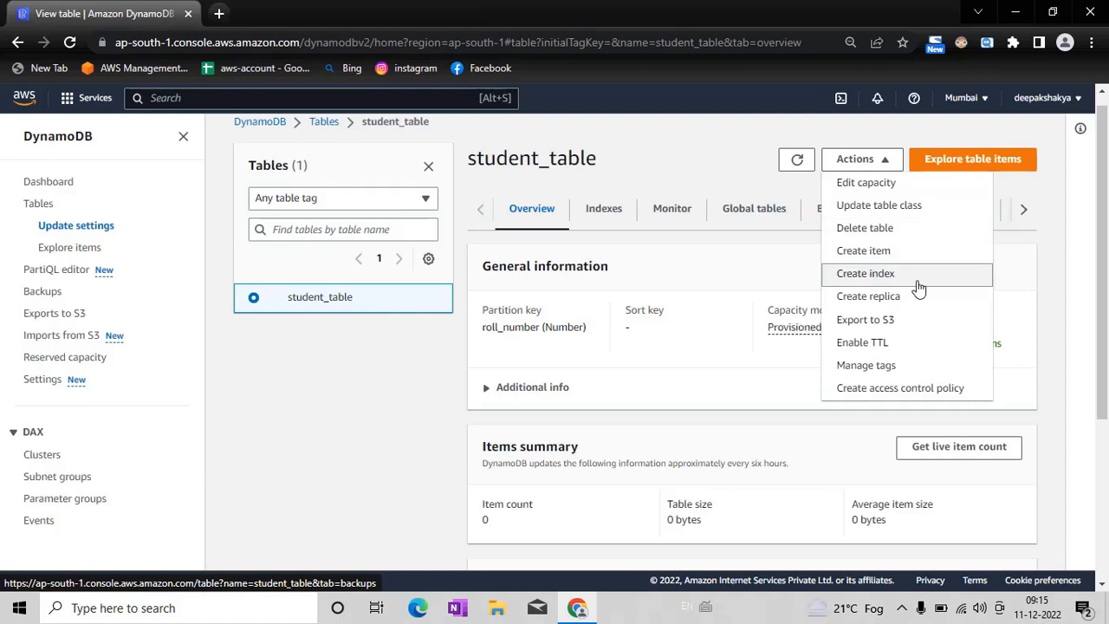
left_click(900, 257)
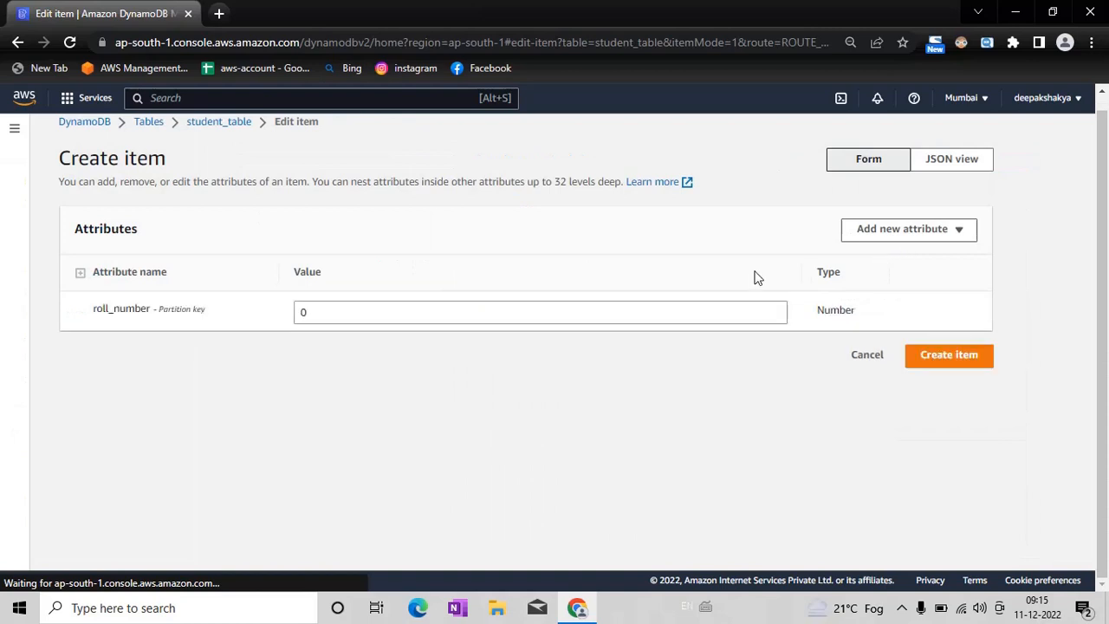
left_click(396, 312)
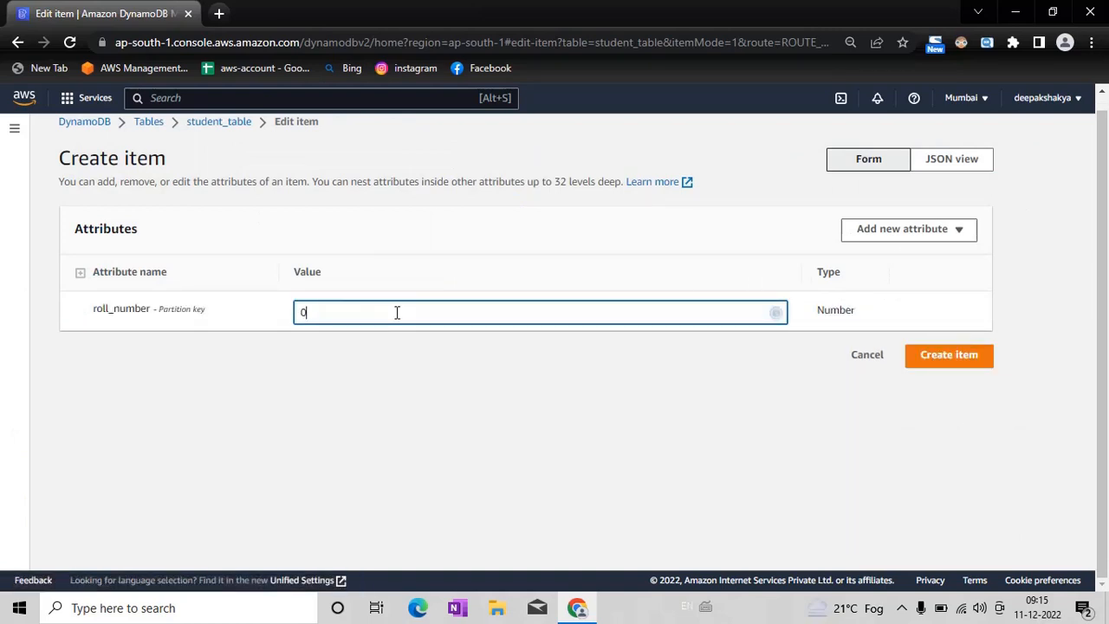
key("BackSpace")
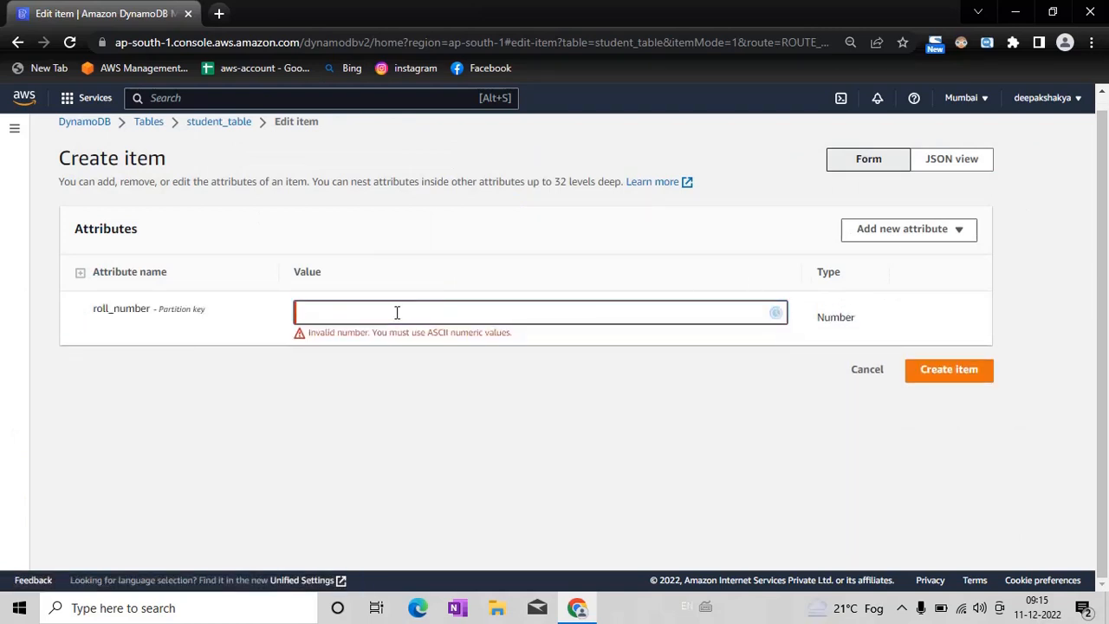
type("1")
Step: Add a String attribute called name to the item and enter the student's name as its value
left_click(905, 236)
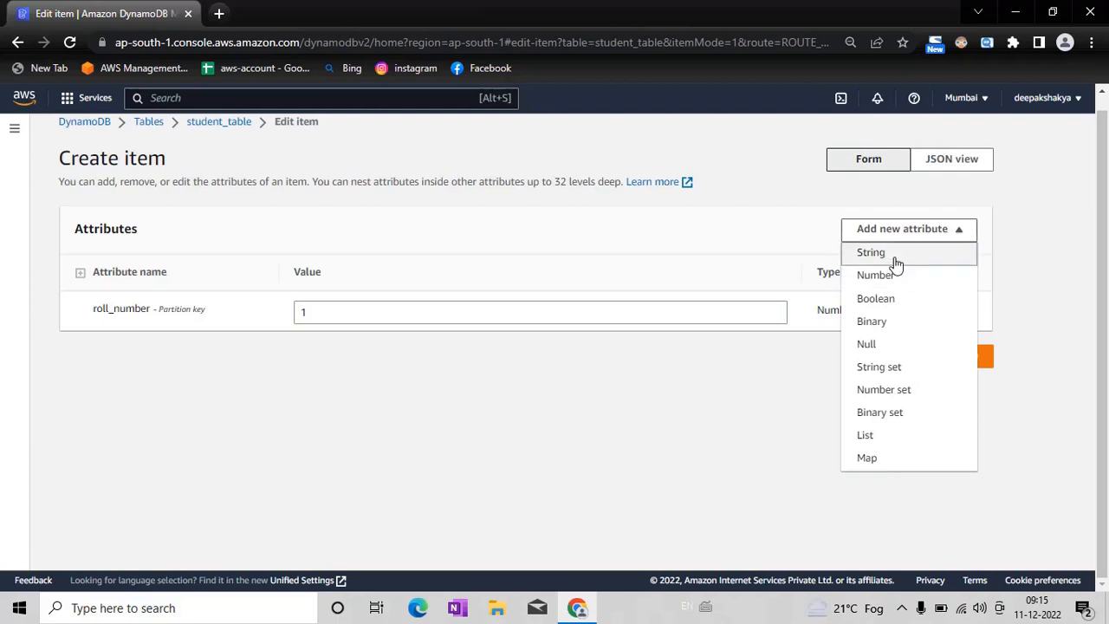
left_click(896, 260)
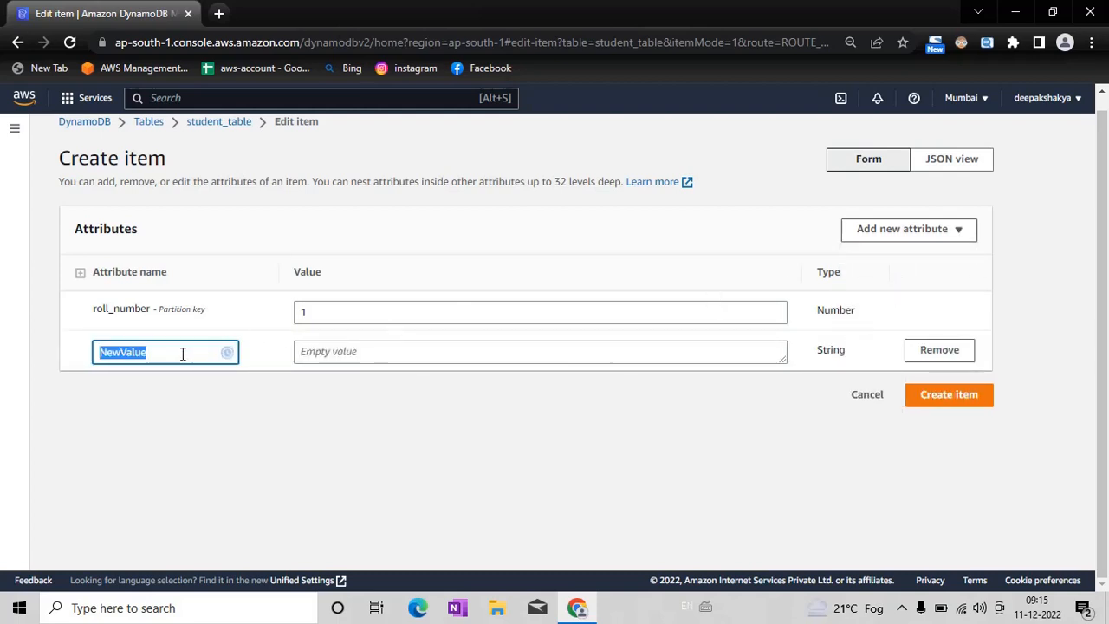
key("BackSpace")
type("name")
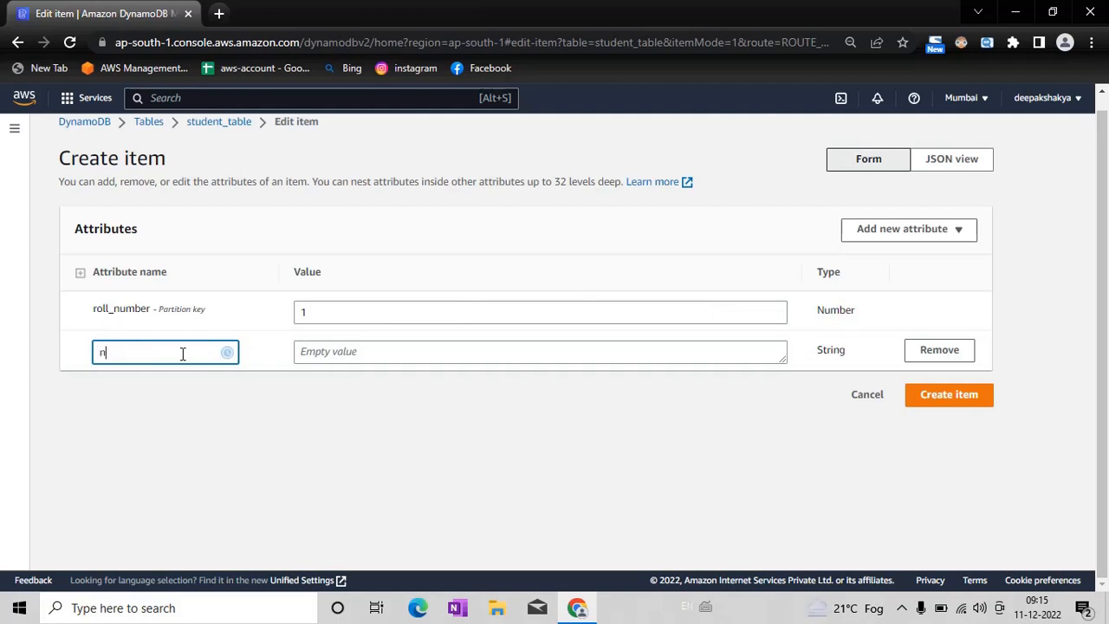
left_click(330, 356)
left_click(327, 357)
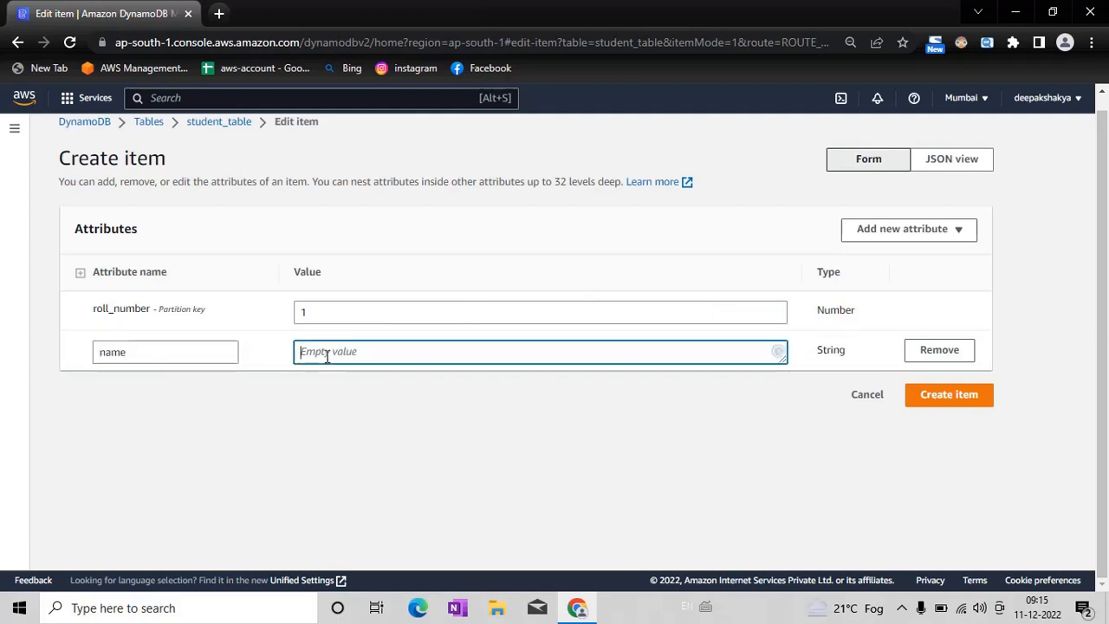
type("shards")
Step: Add a Number attribute called age to the item with the value 32
left_click(914, 231)
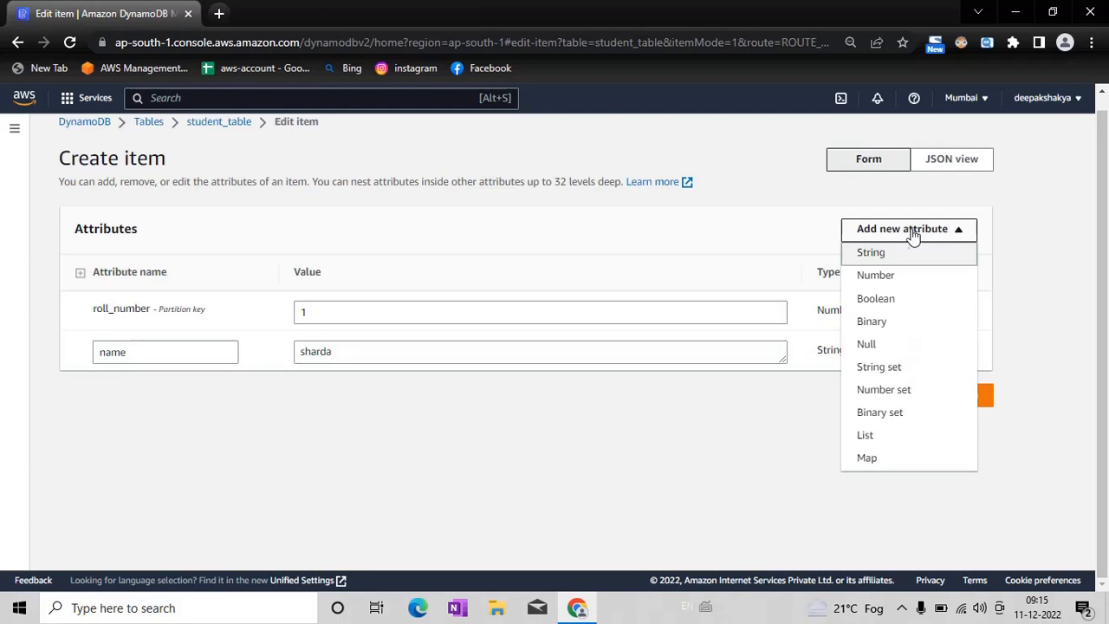
left_click(892, 277)
key("BackSpace")
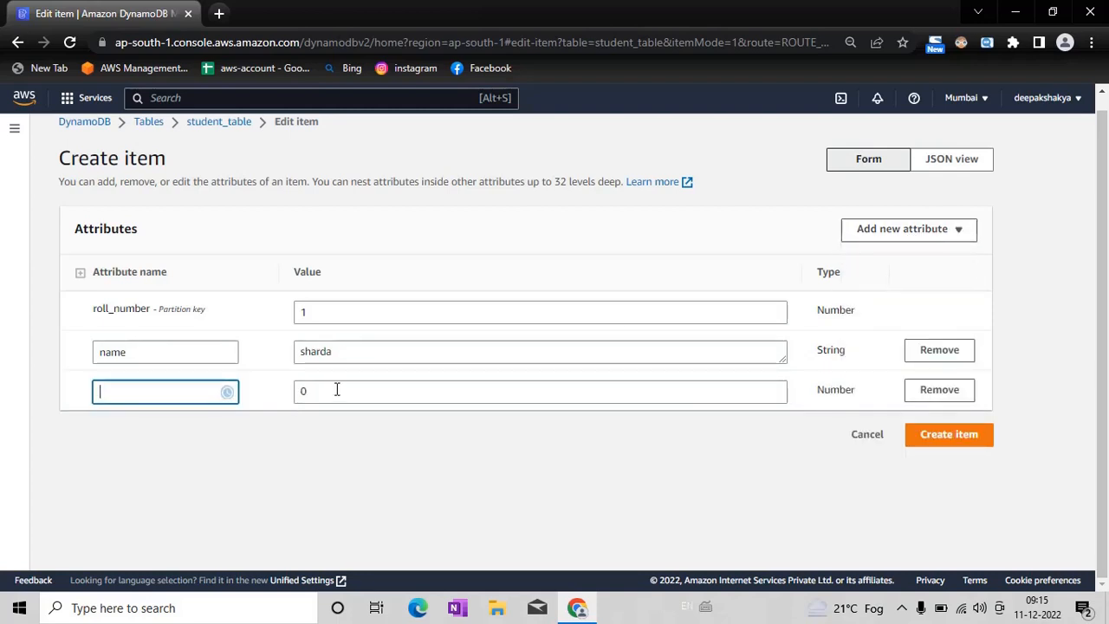
type("age")
left_click(336, 390)
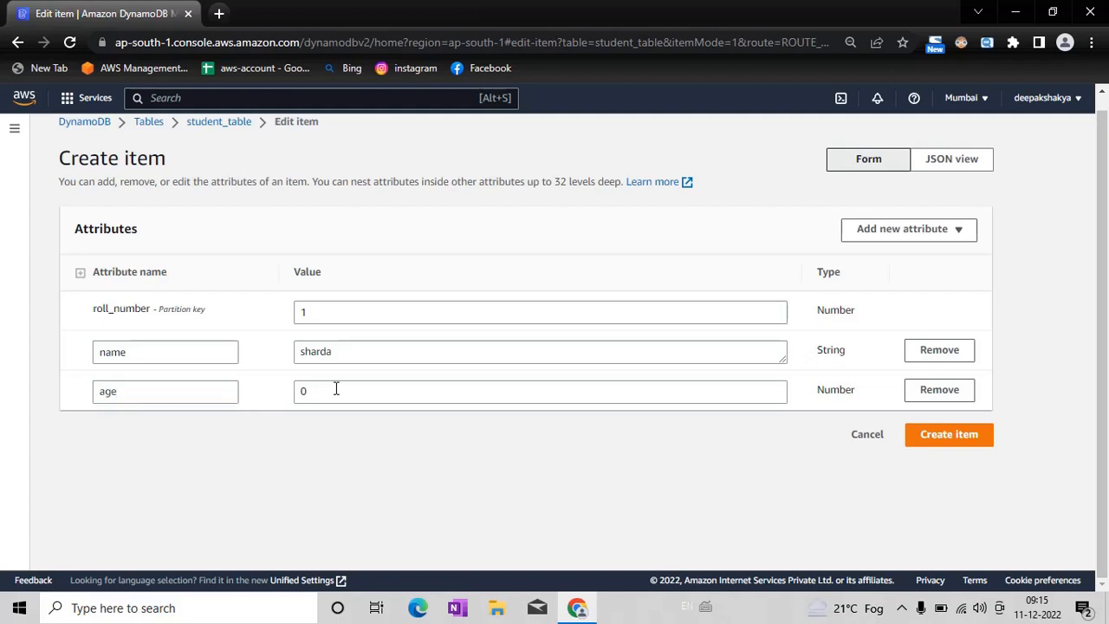
left_click(336, 390)
key("BackSpace")
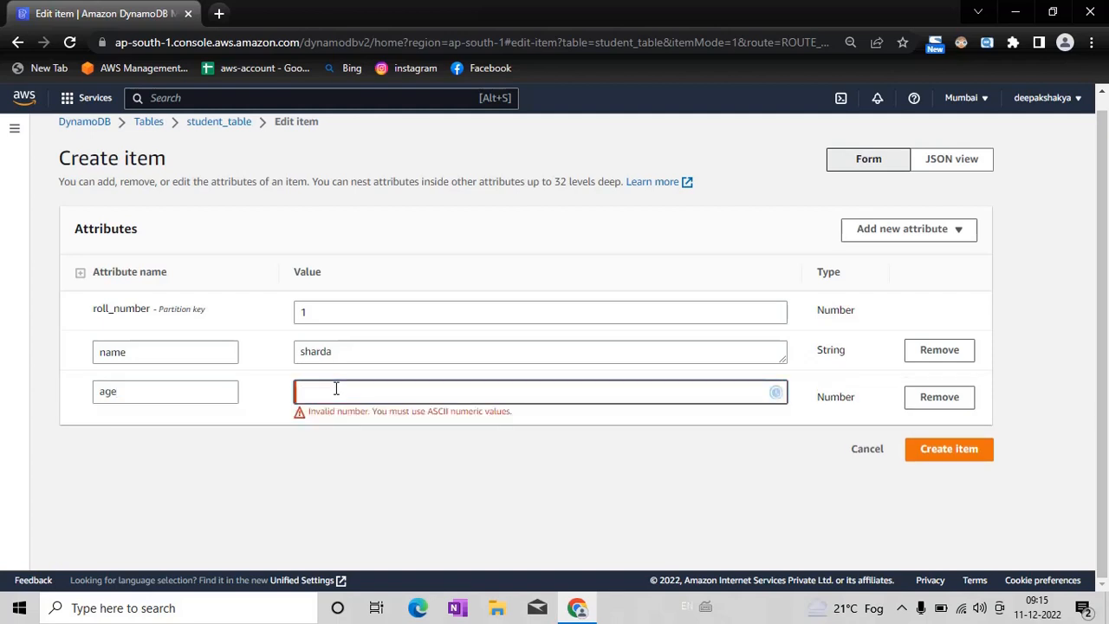
type("32")
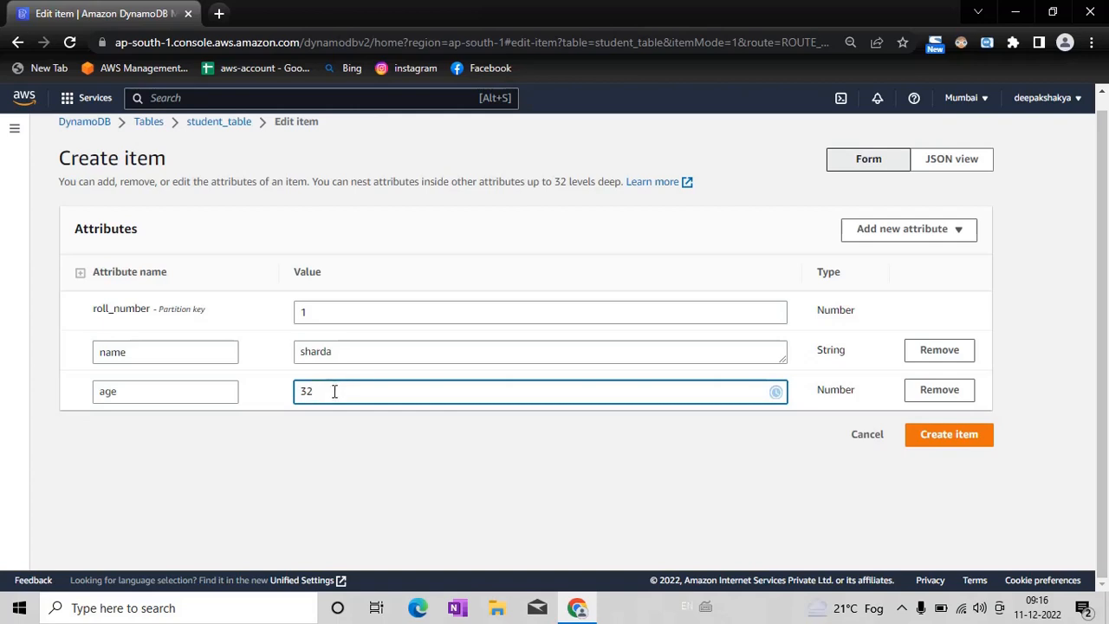
Step: Add a List attribute called subject to the item
left_click(873, 235)
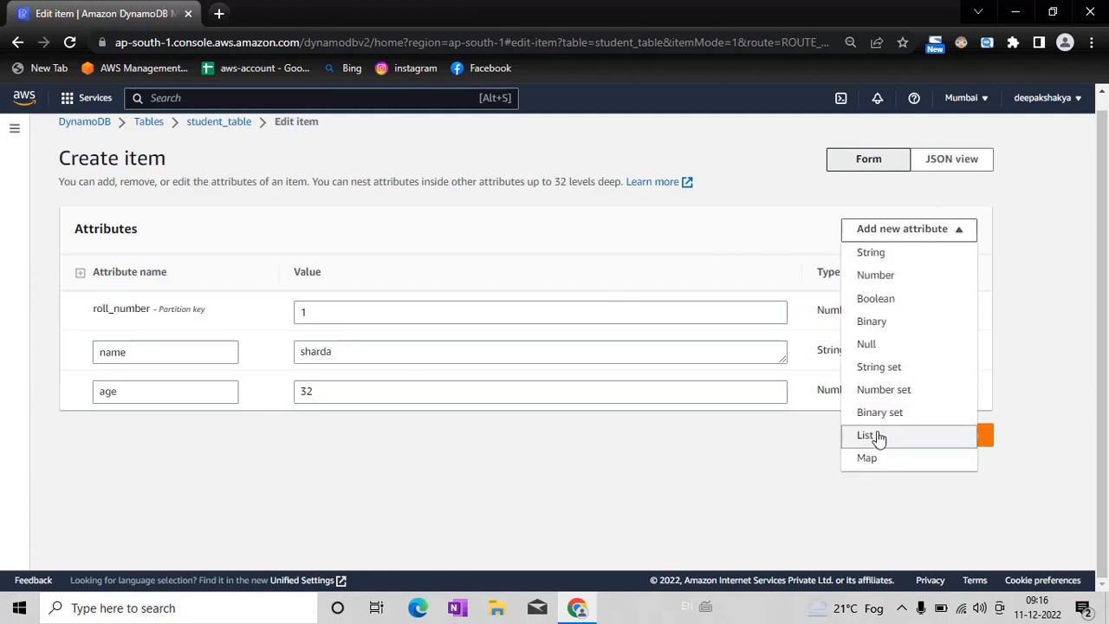
left_click(866, 436)
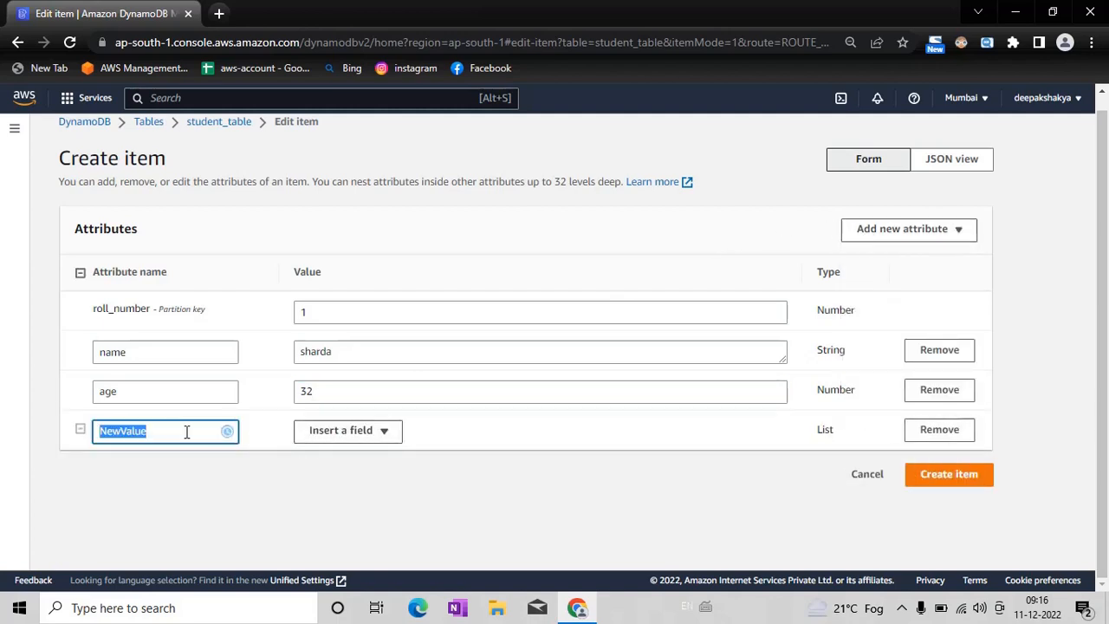
key("BackSpace")
type("subject")
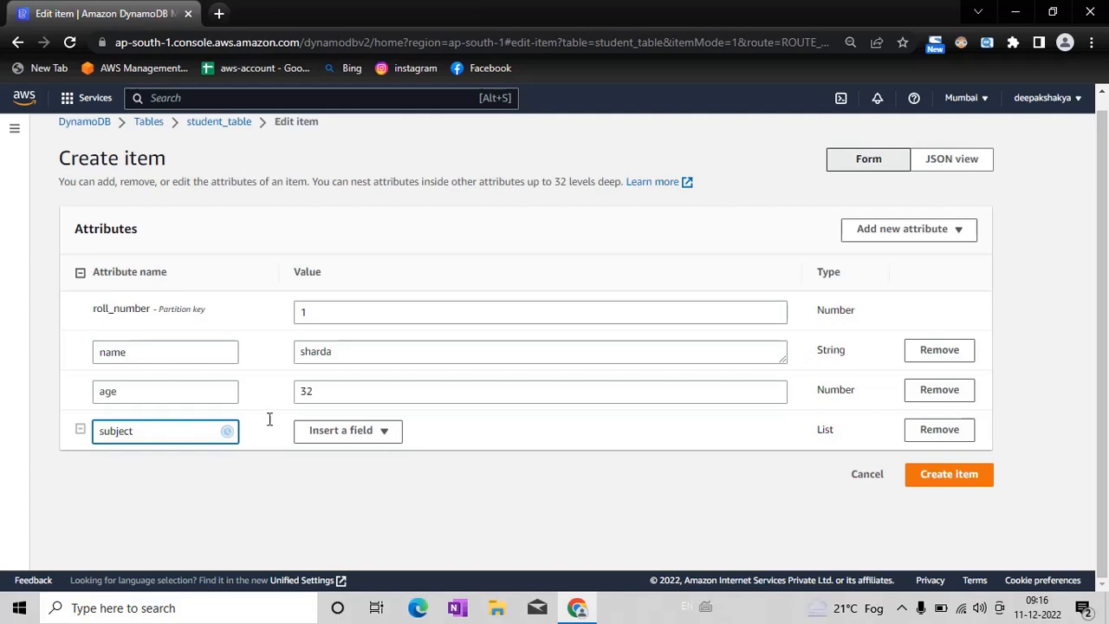
Step: Insert a String field into the subject list and expand the list to show its entry
left_click(386, 440)
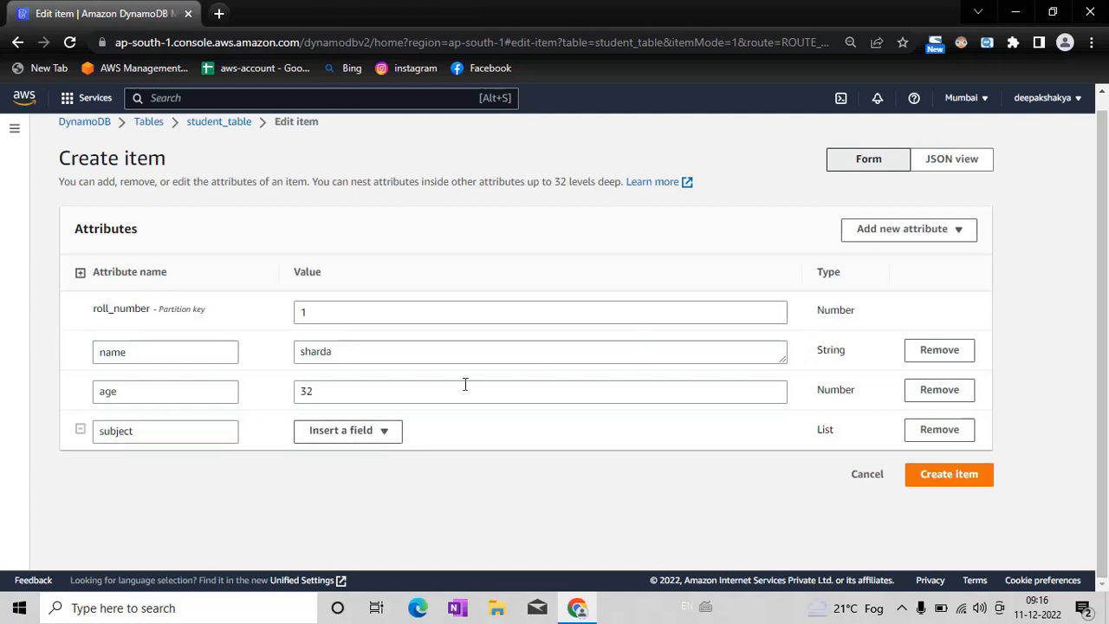
left_click(371, 440)
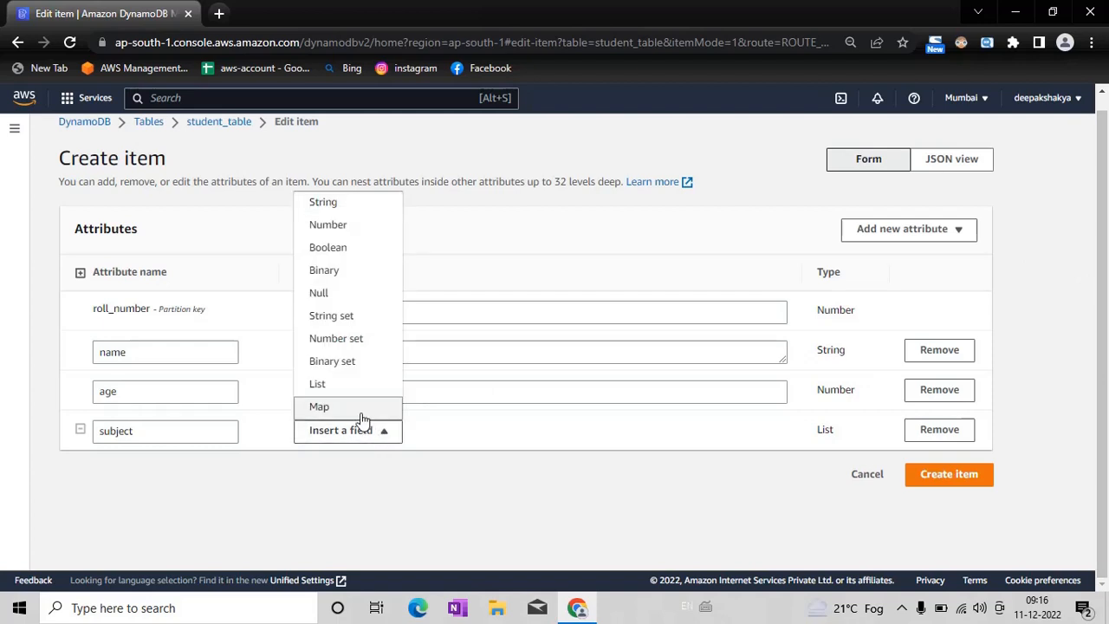
left_click(358, 205)
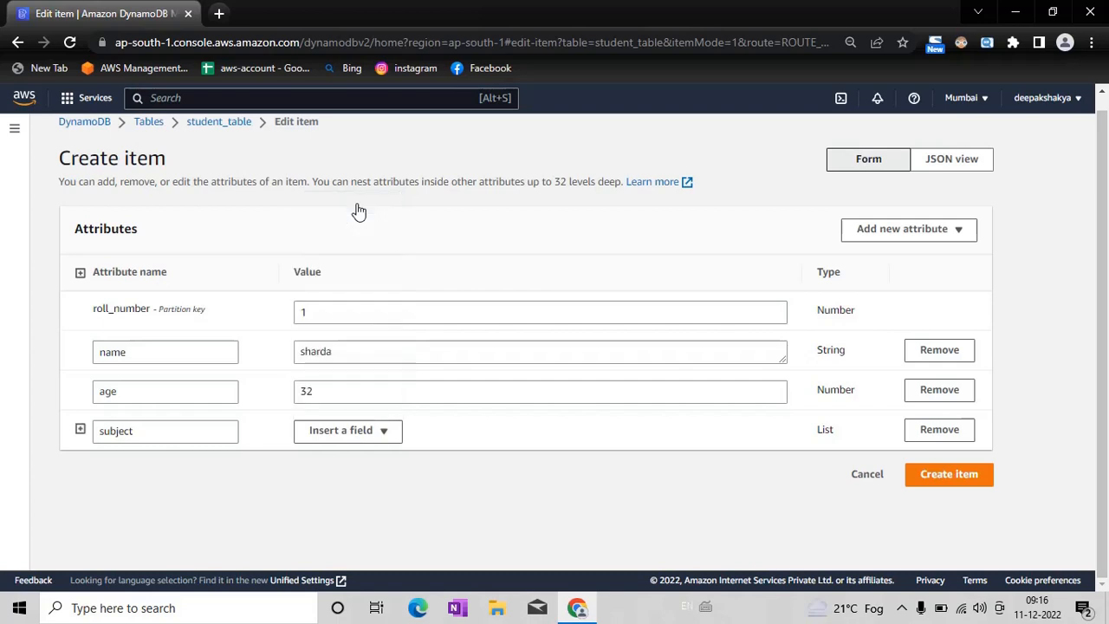
left_click(79, 430)
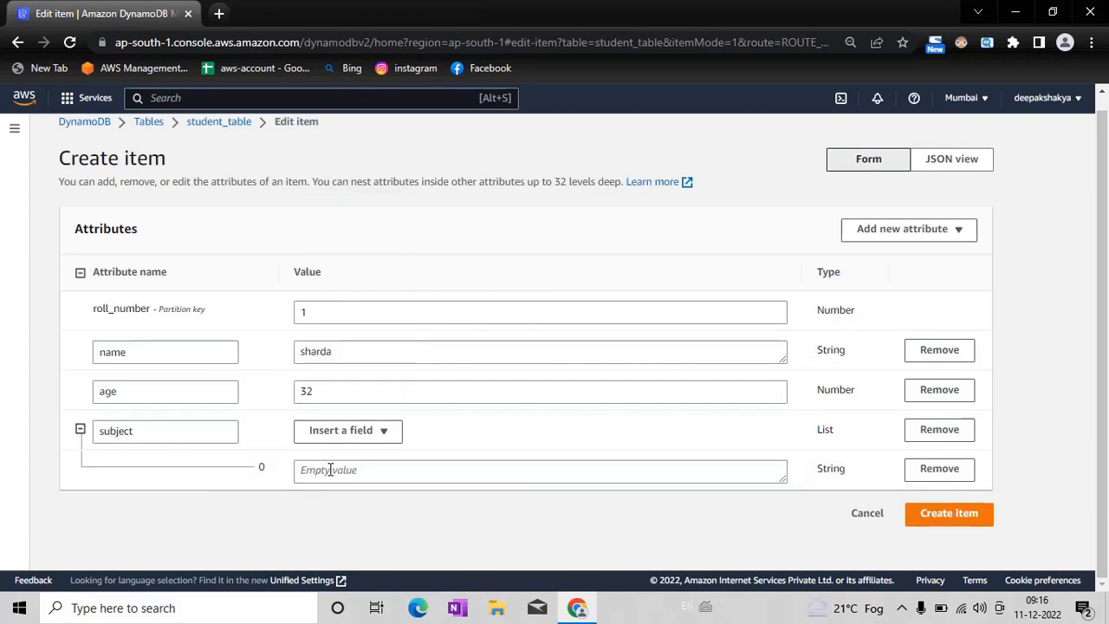
left_click(404, 475)
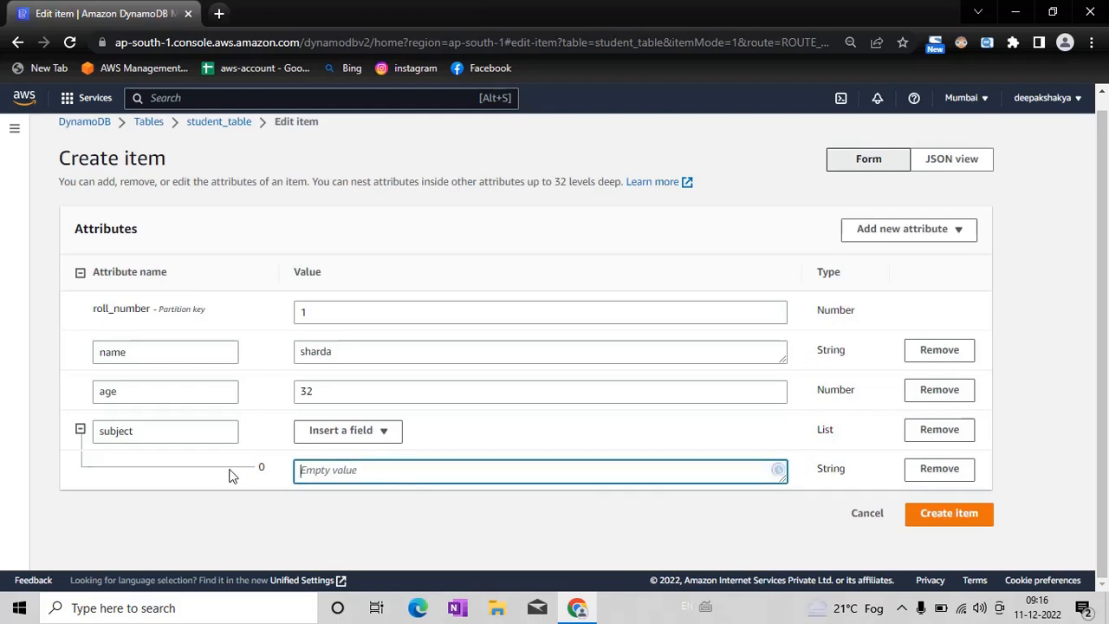
left_click(261, 467)
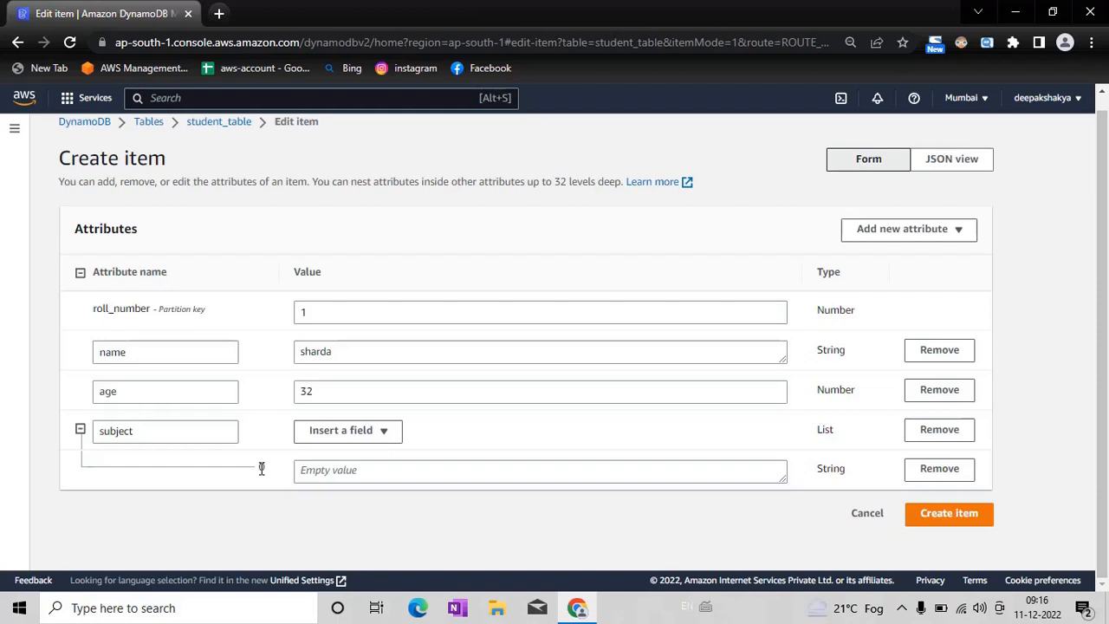
Step: Enter maths as the value of the first String entry in the subject list
left_click(388, 431)
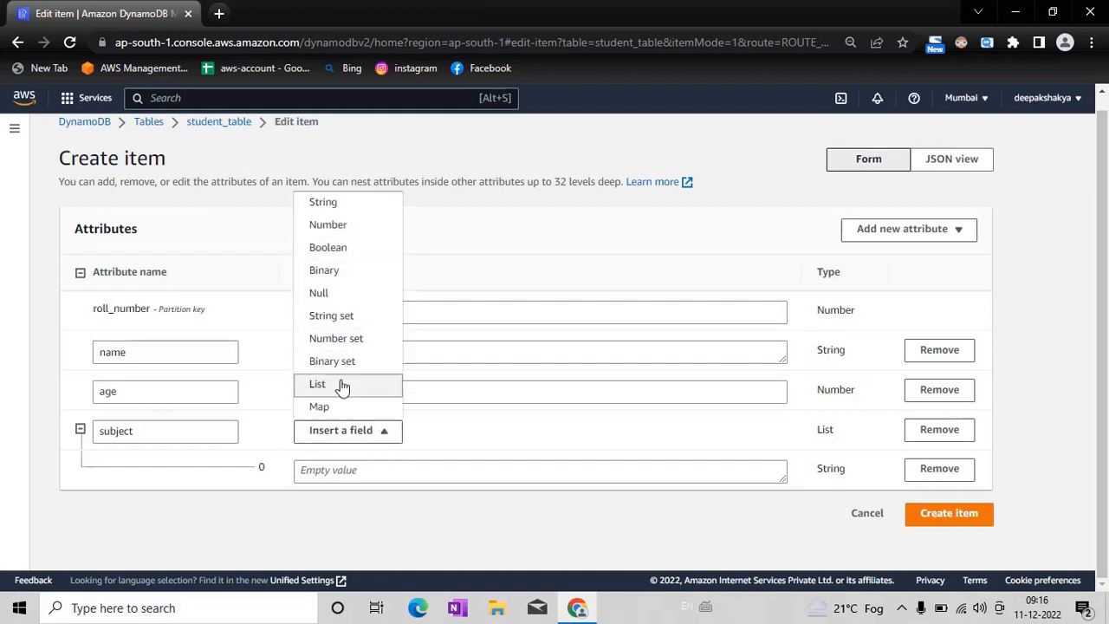
left_click(351, 473)
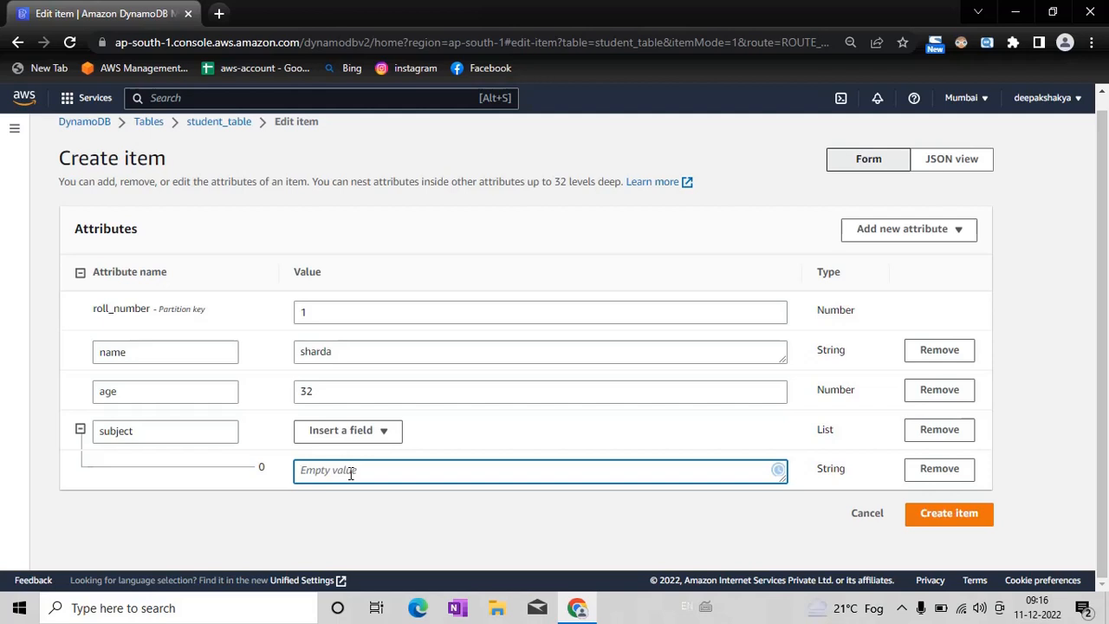
type("maths")
left_click(80, 430)
left_click(80, 431)
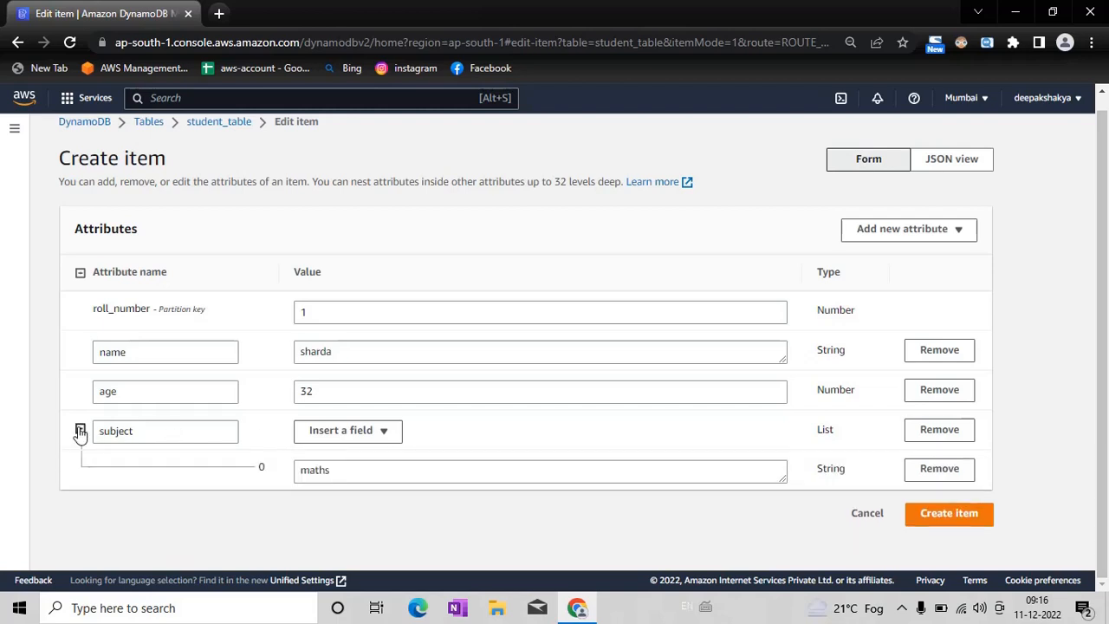
Step: Insert a second String field into the subject list with the value english
left_click(382, 434)
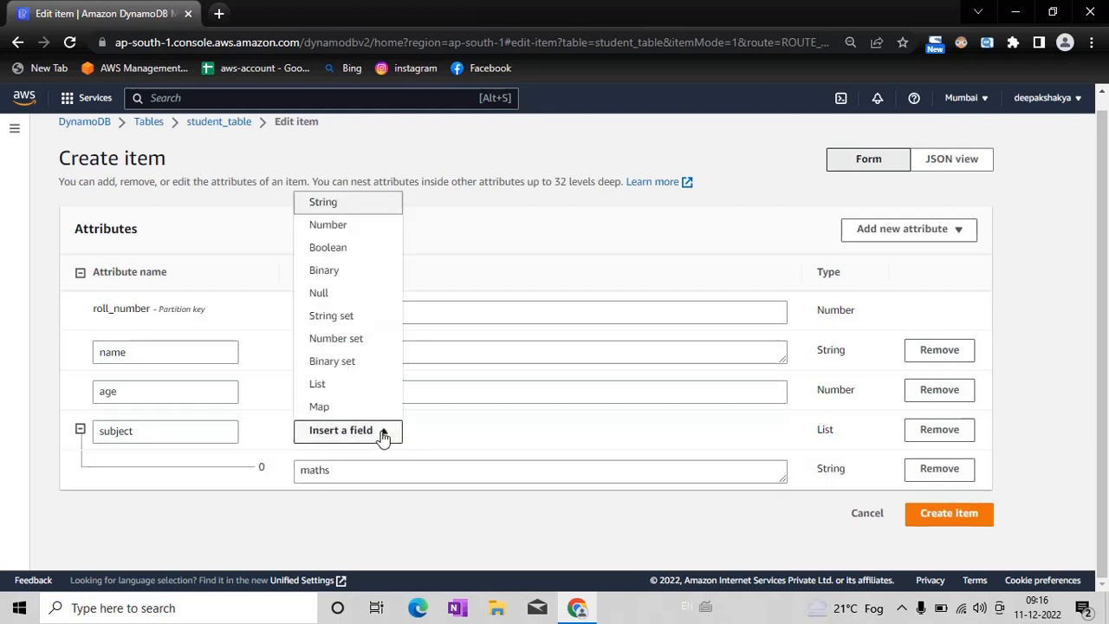
left_click(357, 206)
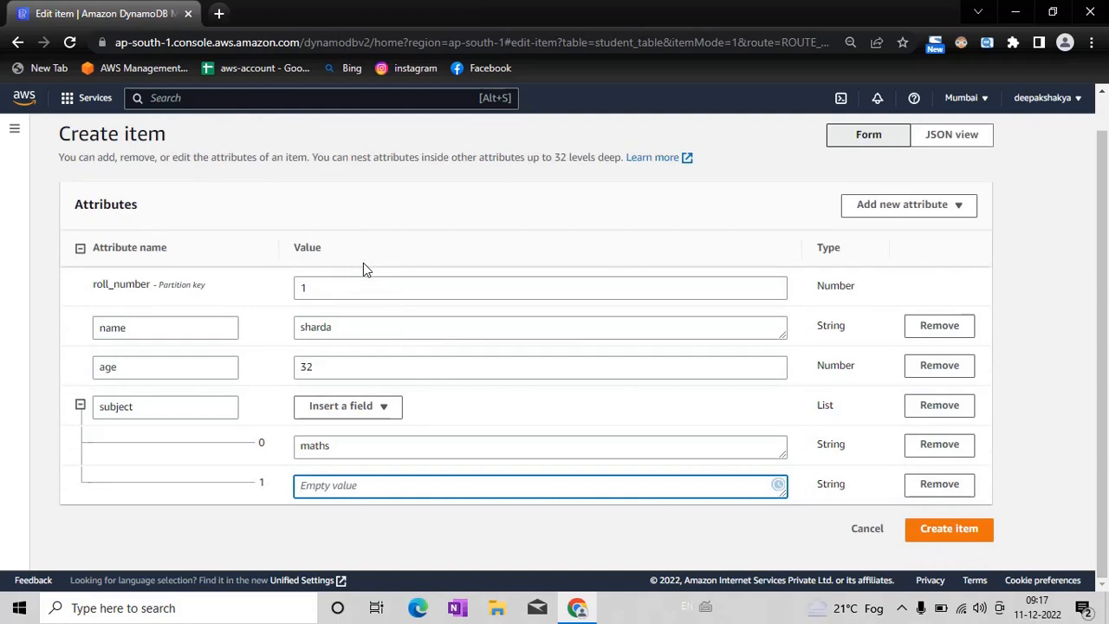
type("english")
Step: Insert a third String field with the value science into the subject list and create the item
left_click(370, 413)
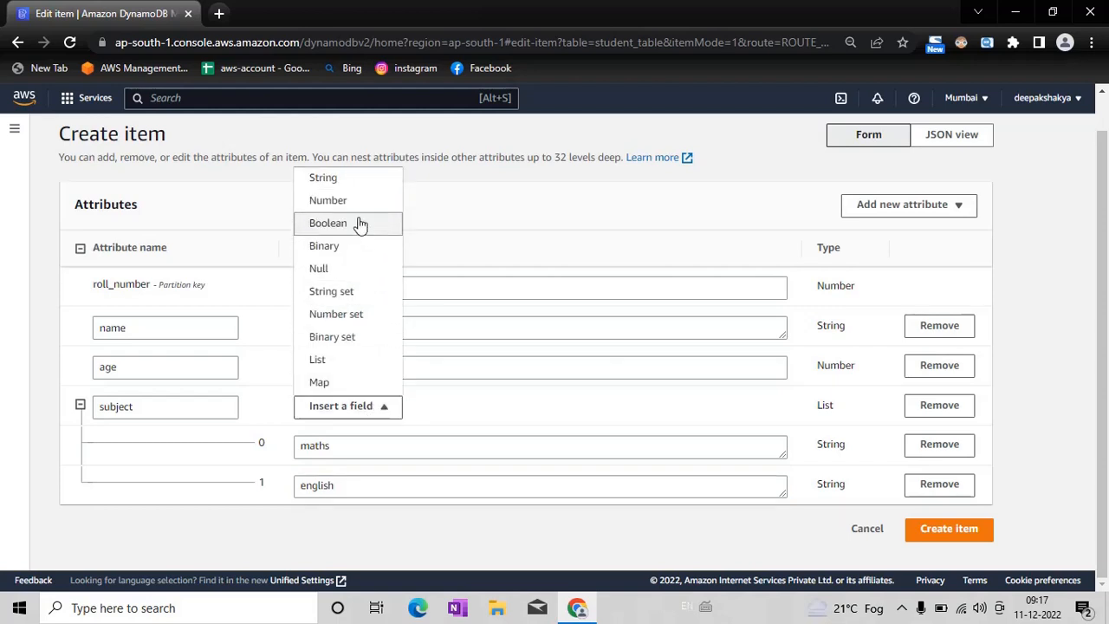
left_click(355, 184)
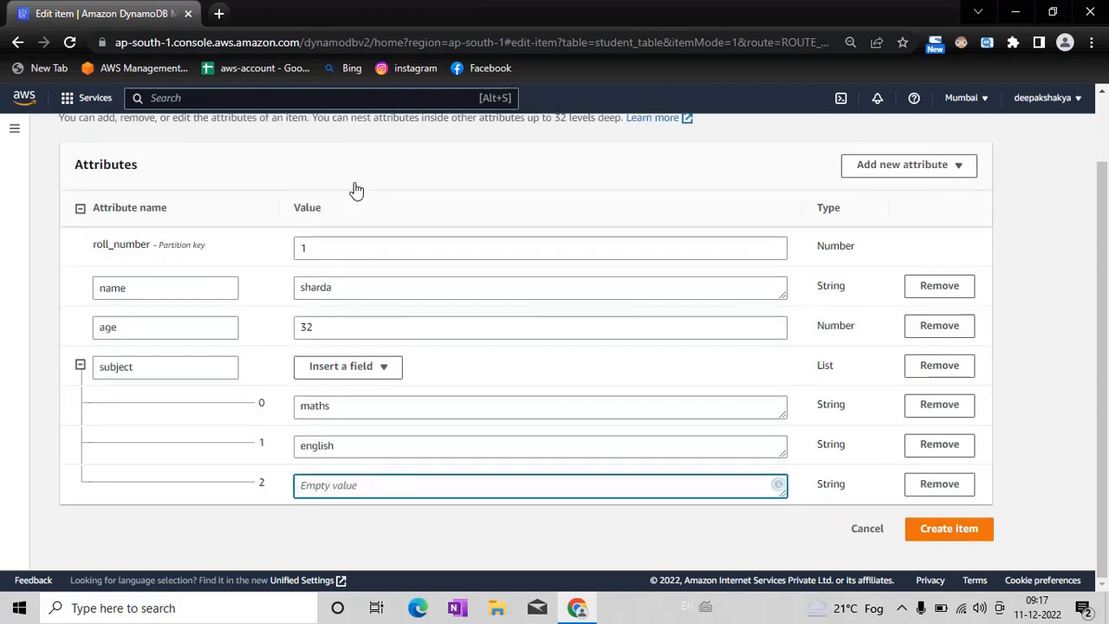
type("science")
left_click_drag(1105, 295, 1107, 269)
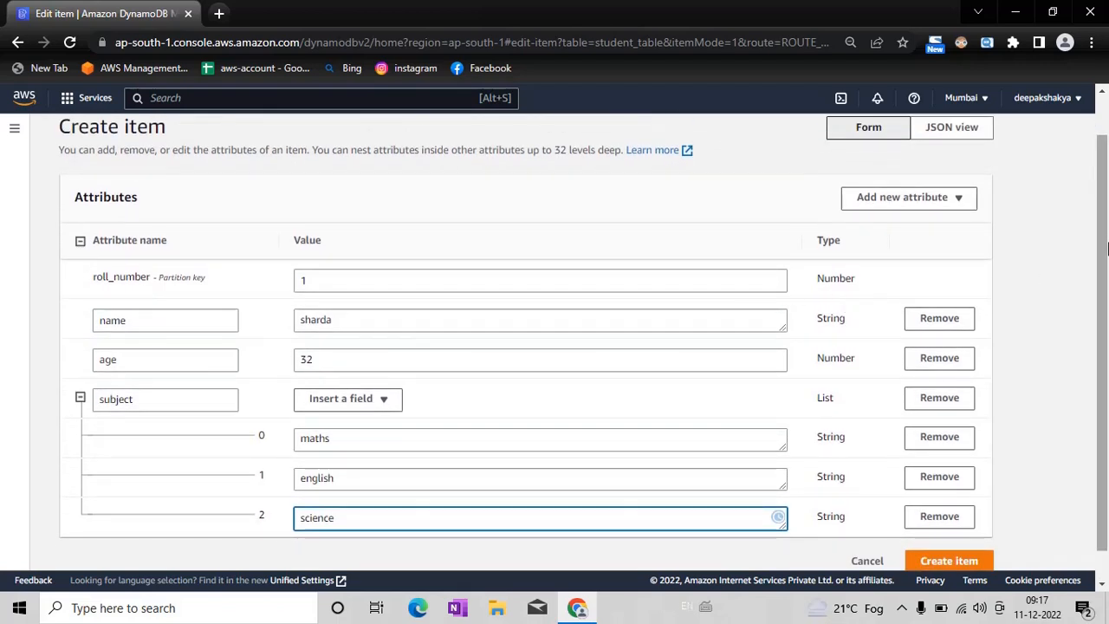
scroll(1107, 239, "down", 1)
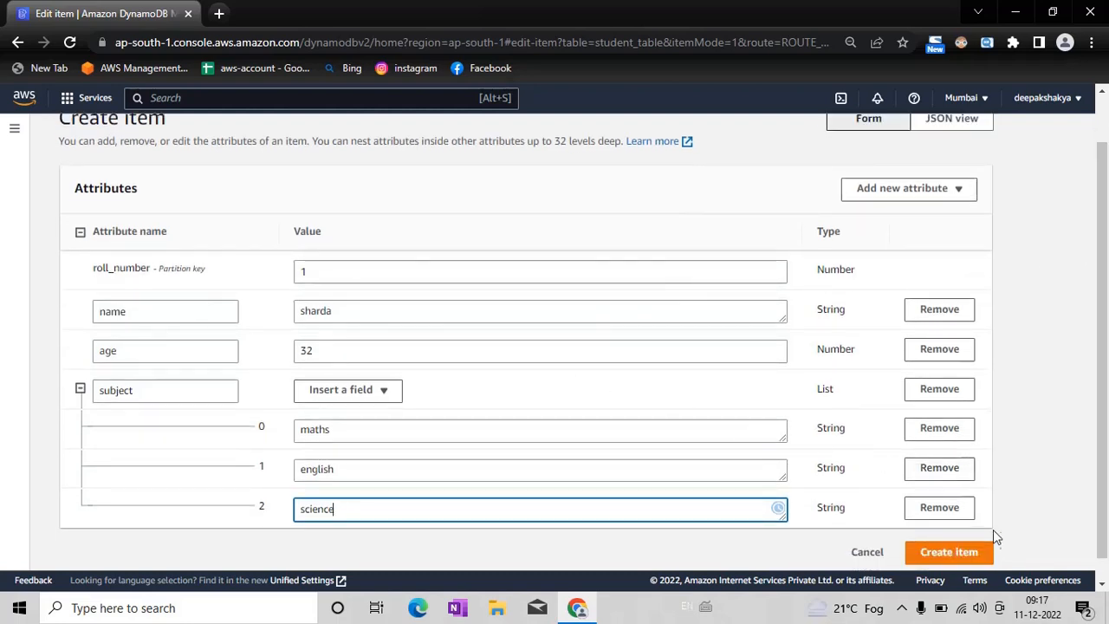
left_click(962, 554)
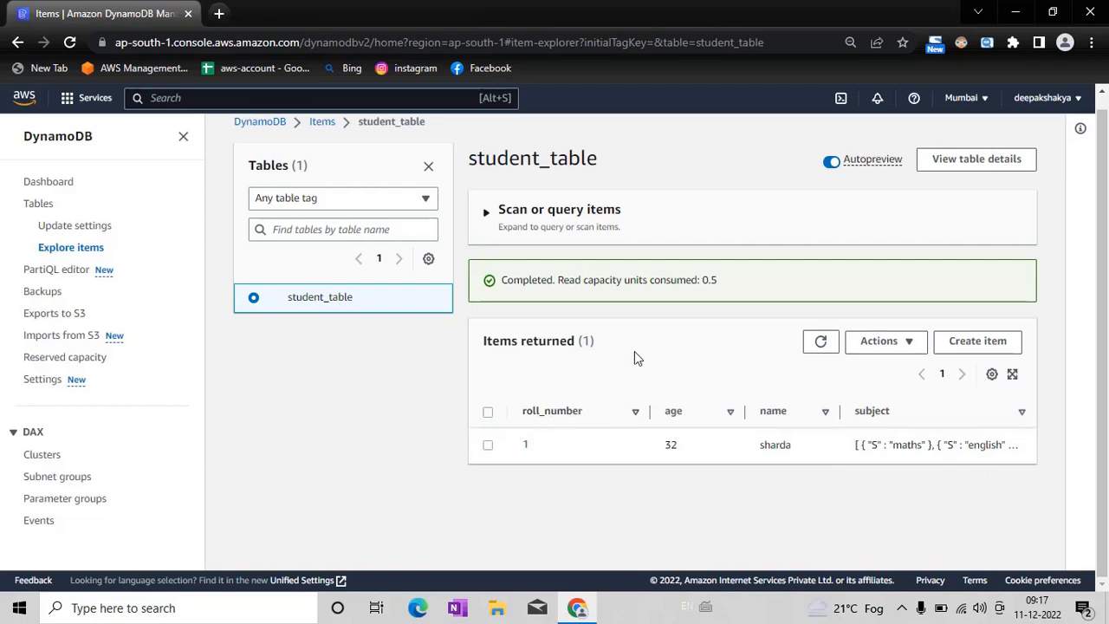
Step: Start another new item in student_table and set its roll_number to 2
left_click(978, 340)
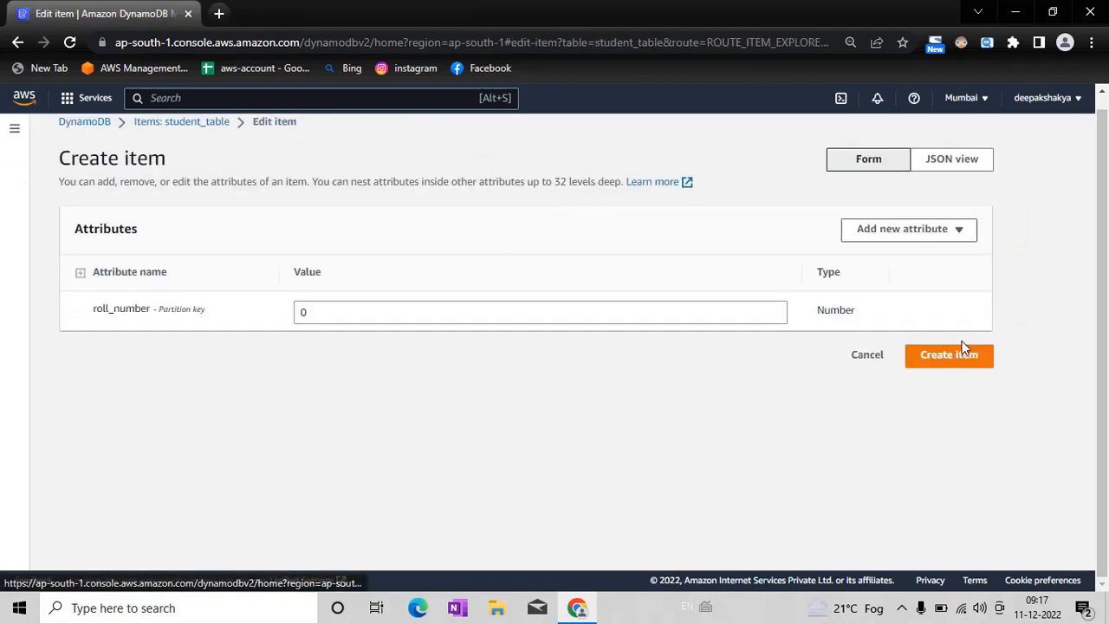
left_click(392, 312)
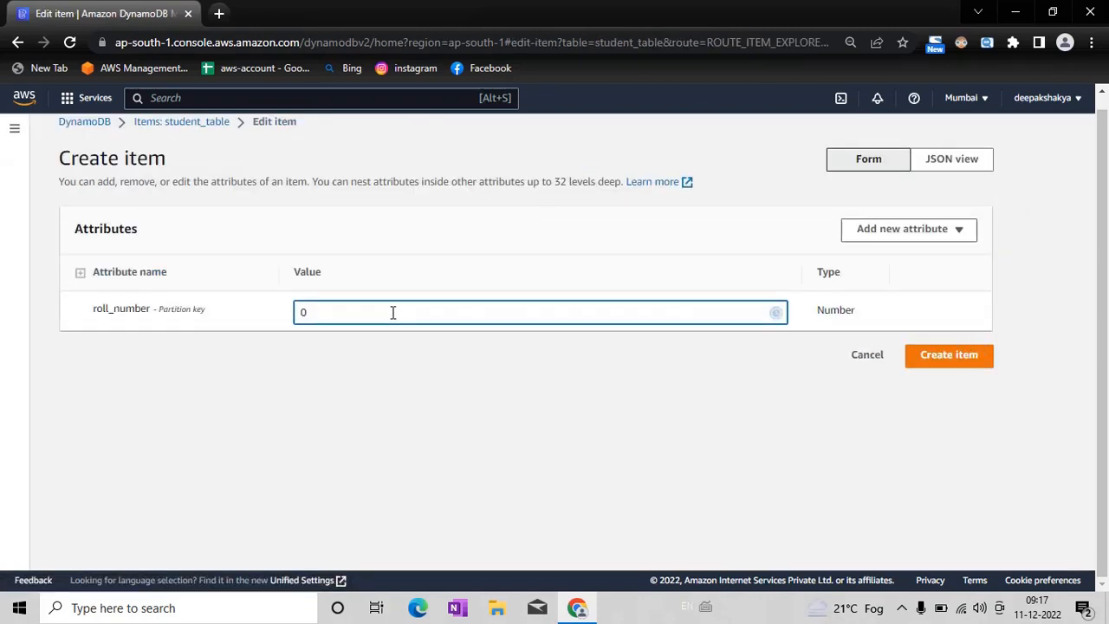
key("BackSpace")
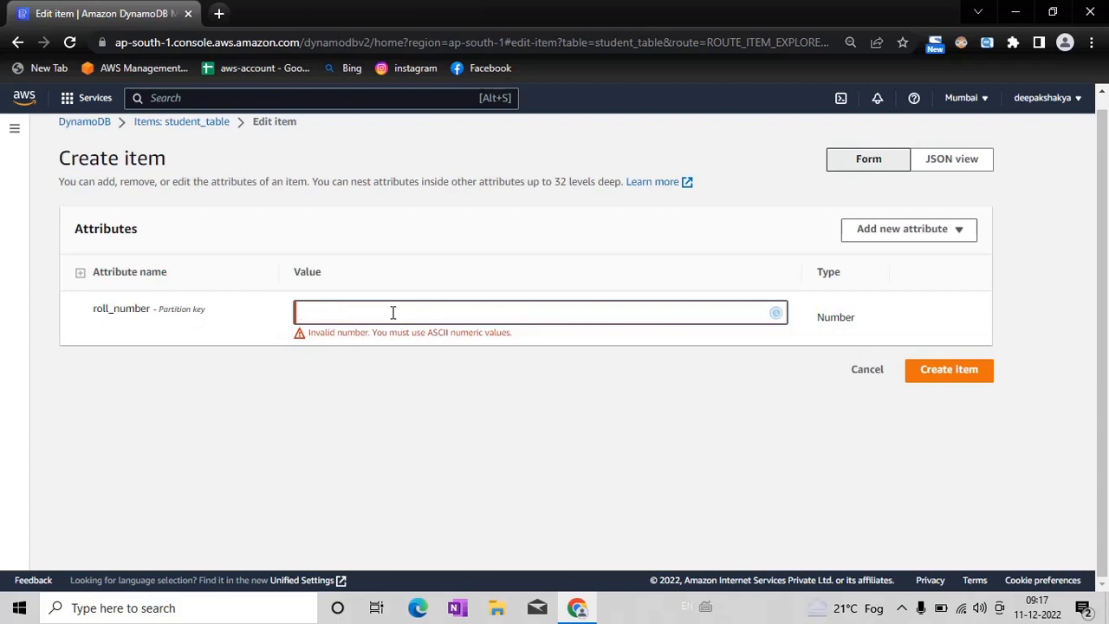
type("1")
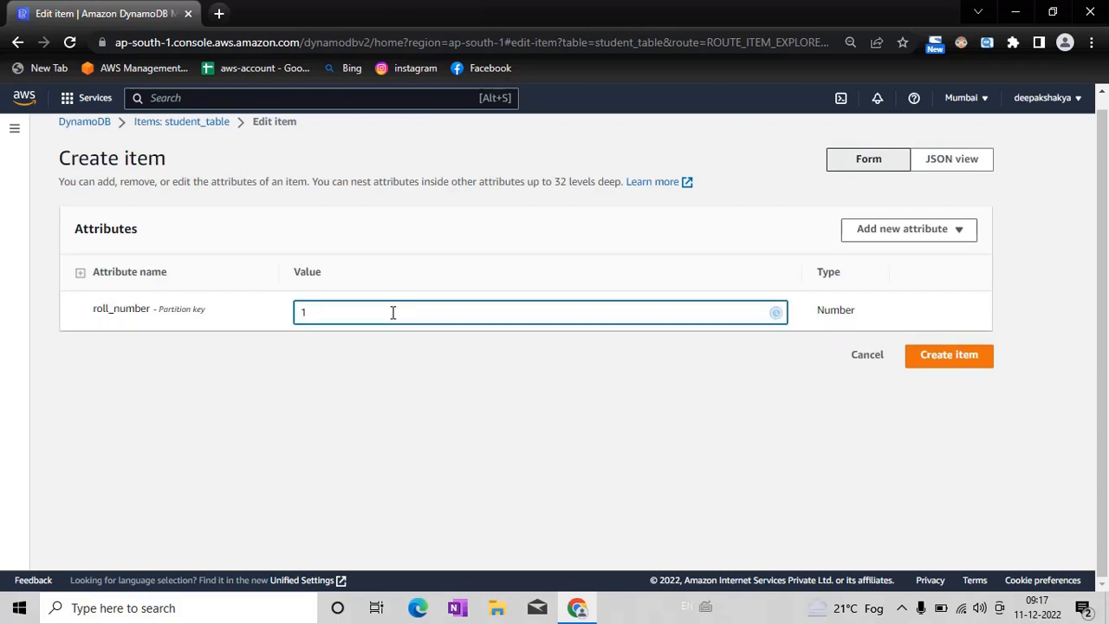
key("BackSpace")
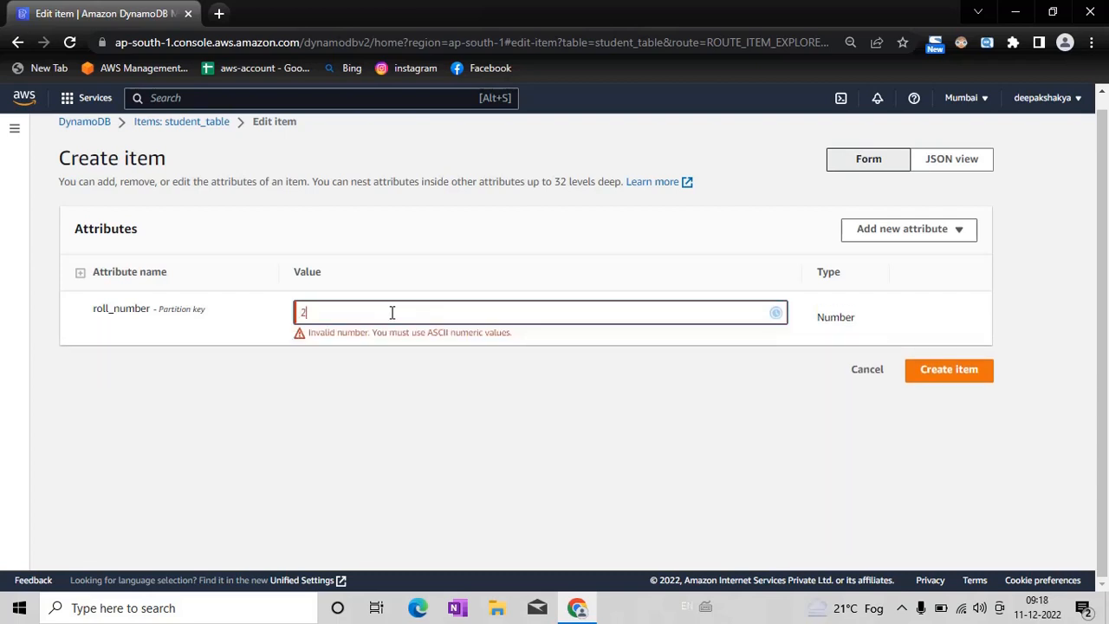
Step: Add a String attribute called location to the new item with the value delhi
left_click(888, 232)
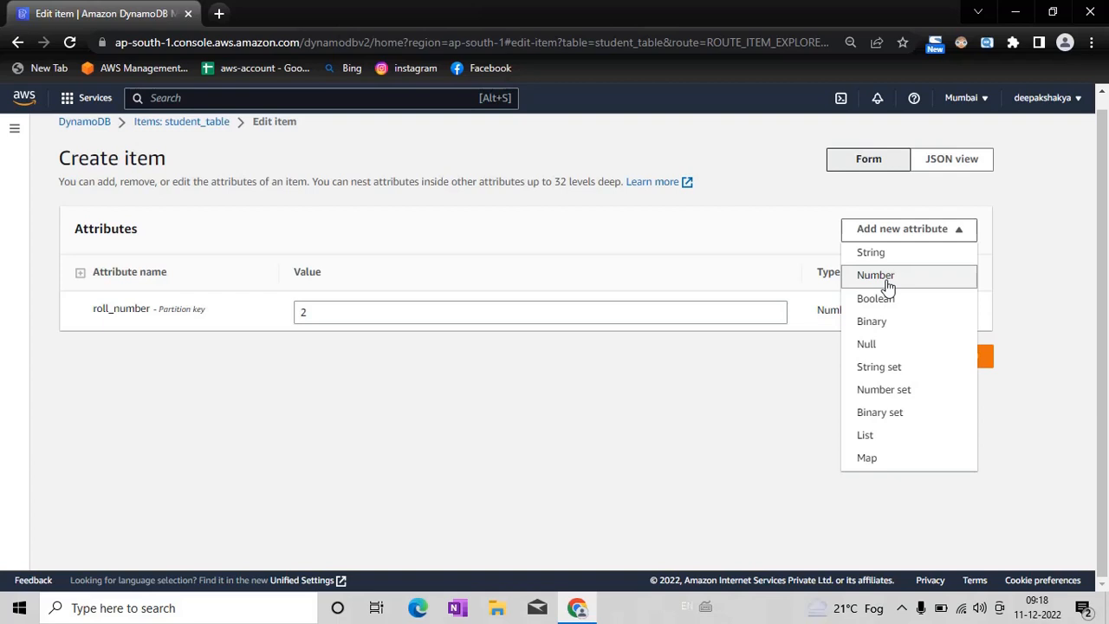
left_click(873, 253)
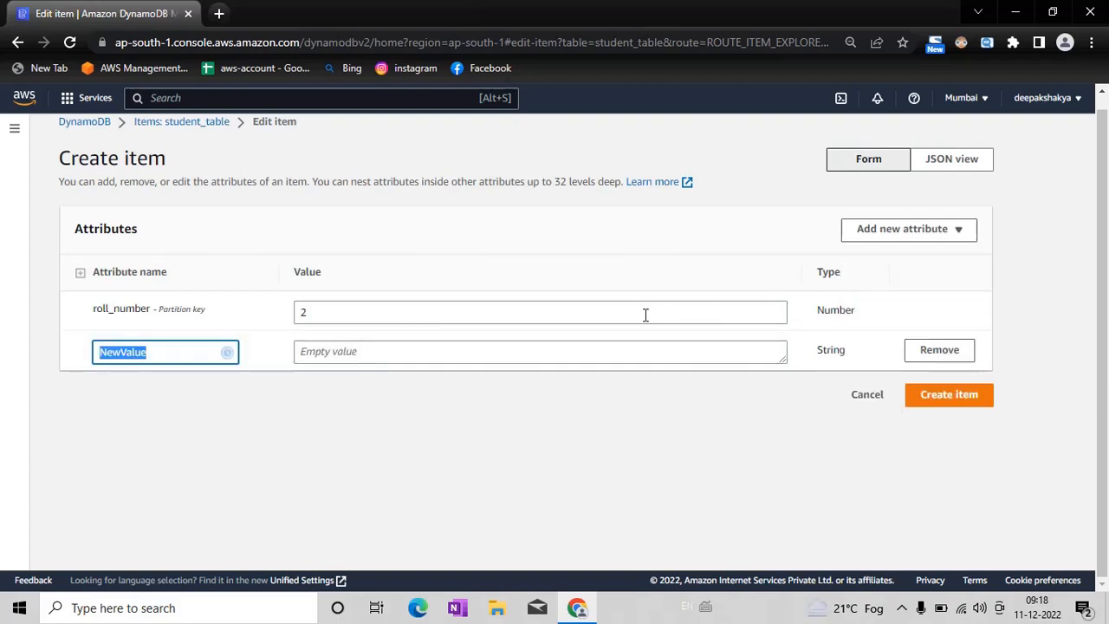
key("BackSpace")
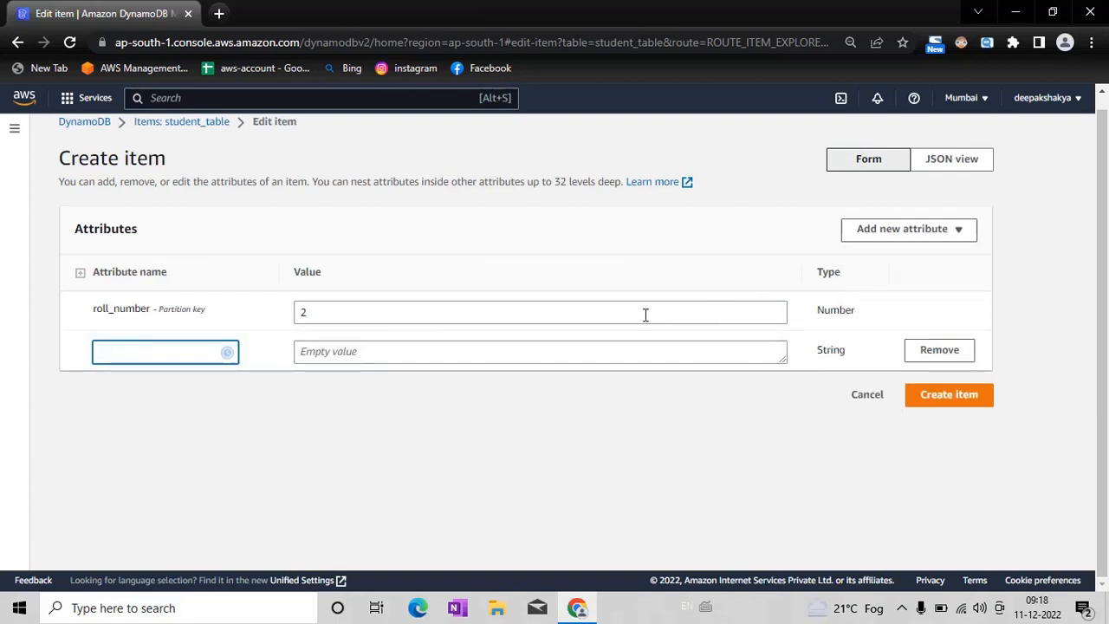
type("location")
key("Tab")
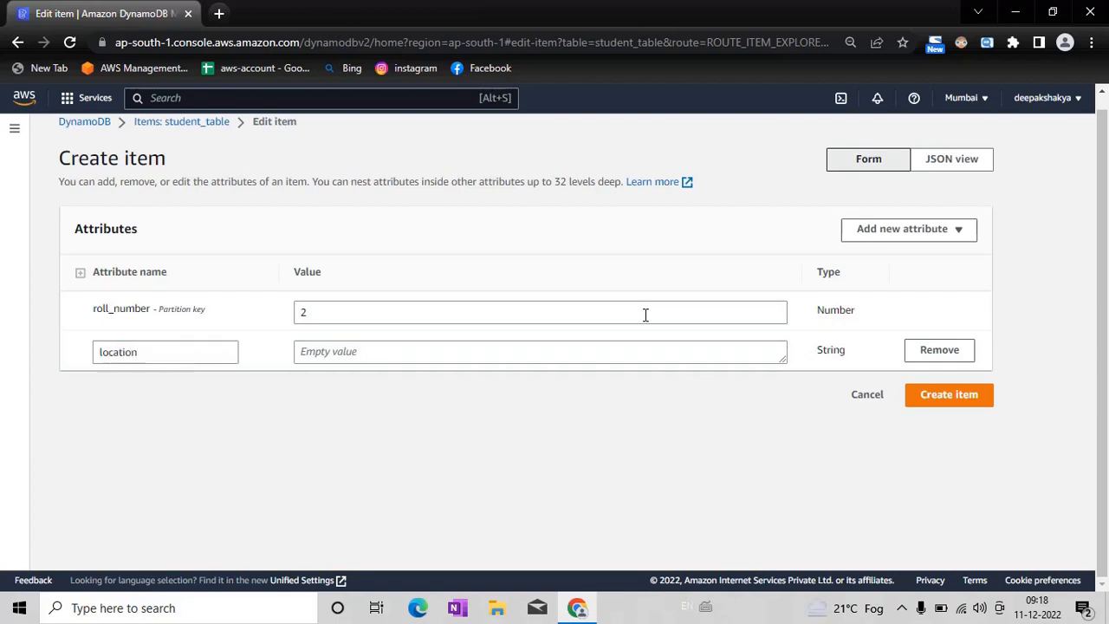
left_click(615, 345)
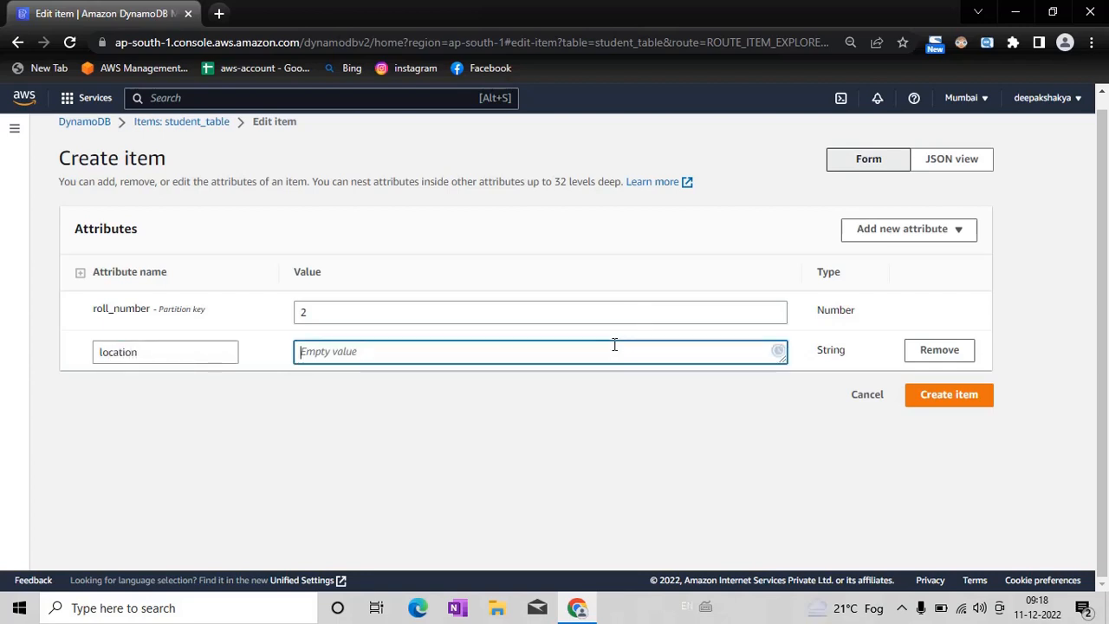
type("delhi")
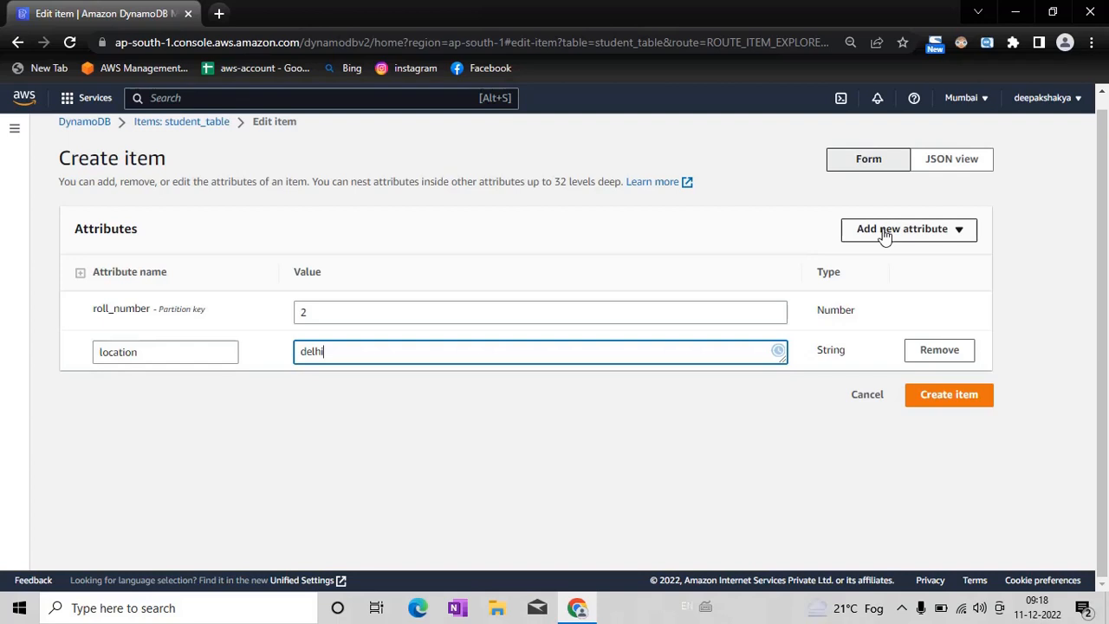
Step: Add a String attribute called job to the item with the value devoops_engineer
left_click(884, 232)
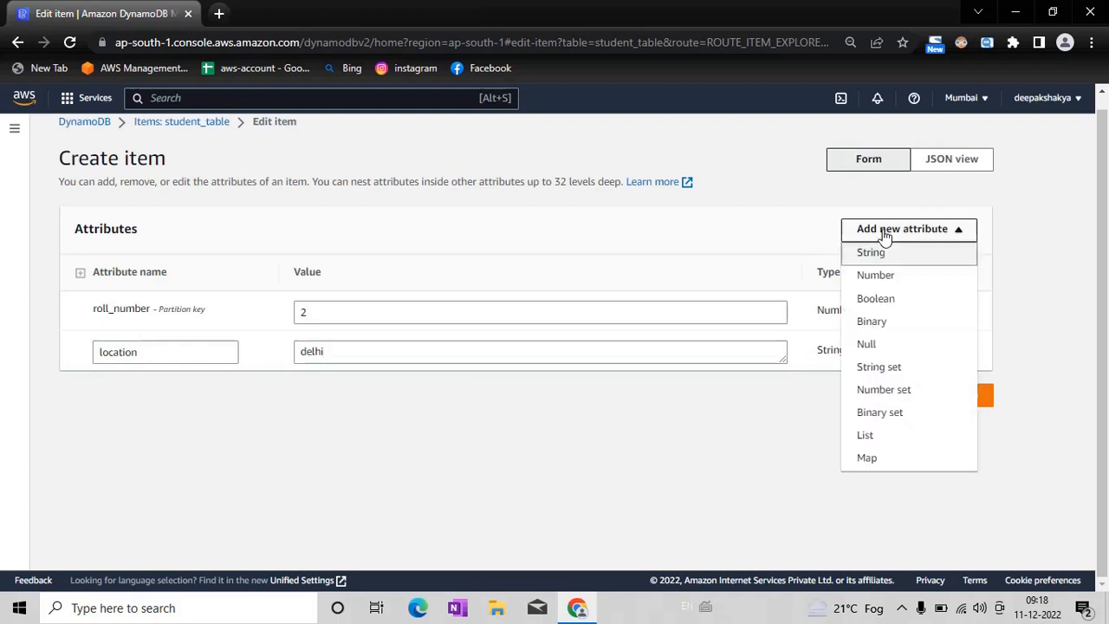
left_click(892, 253)
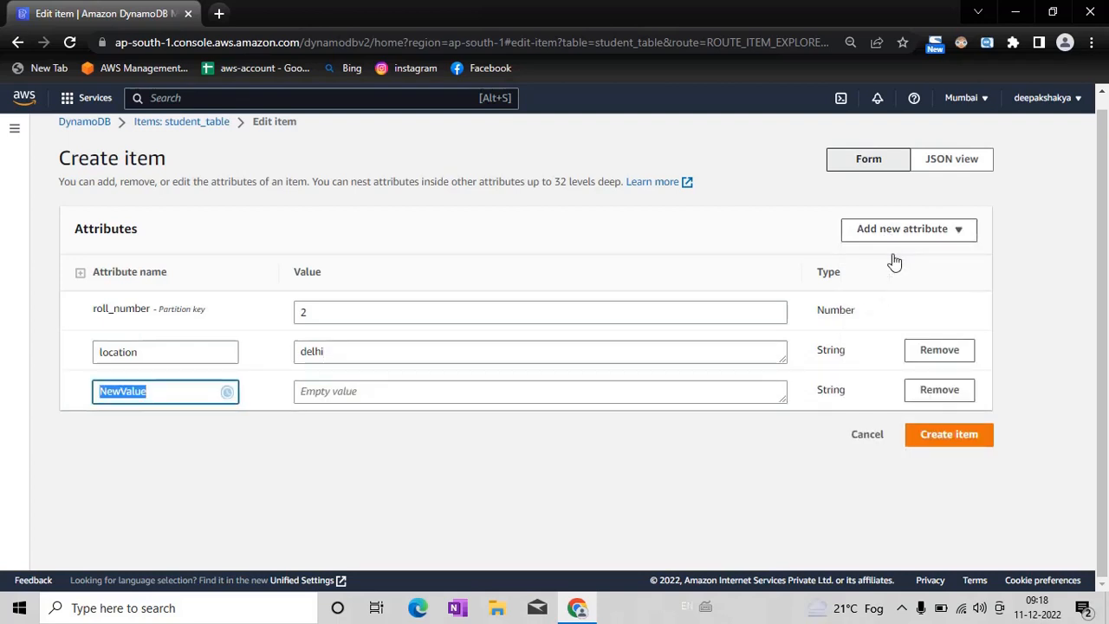
key("BackSpace")
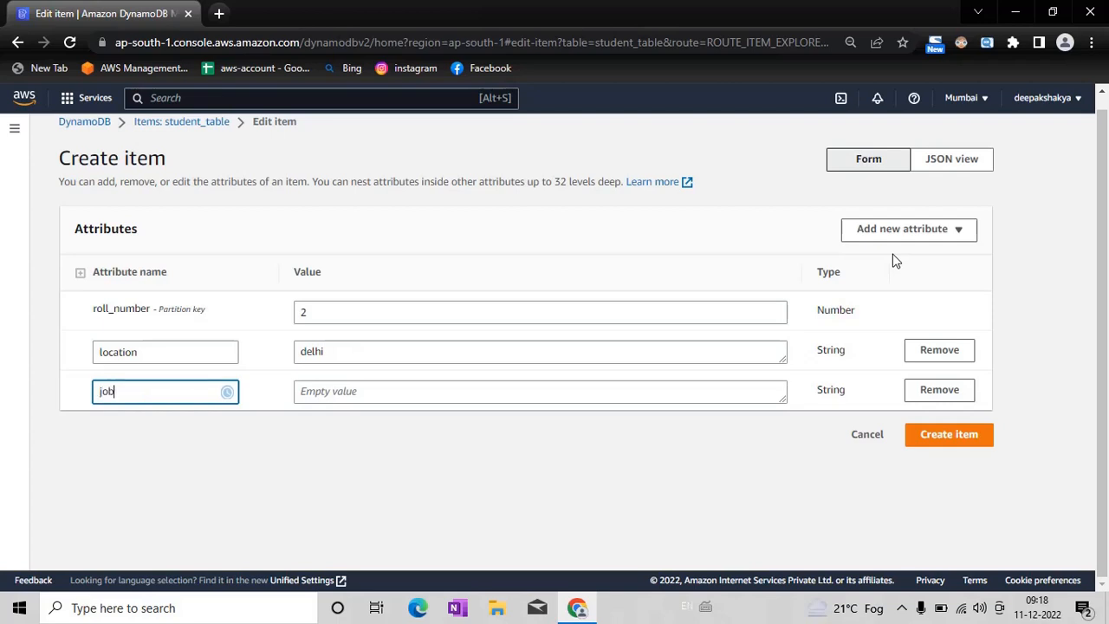
left_click(556, 398)
left_click(542, 397)
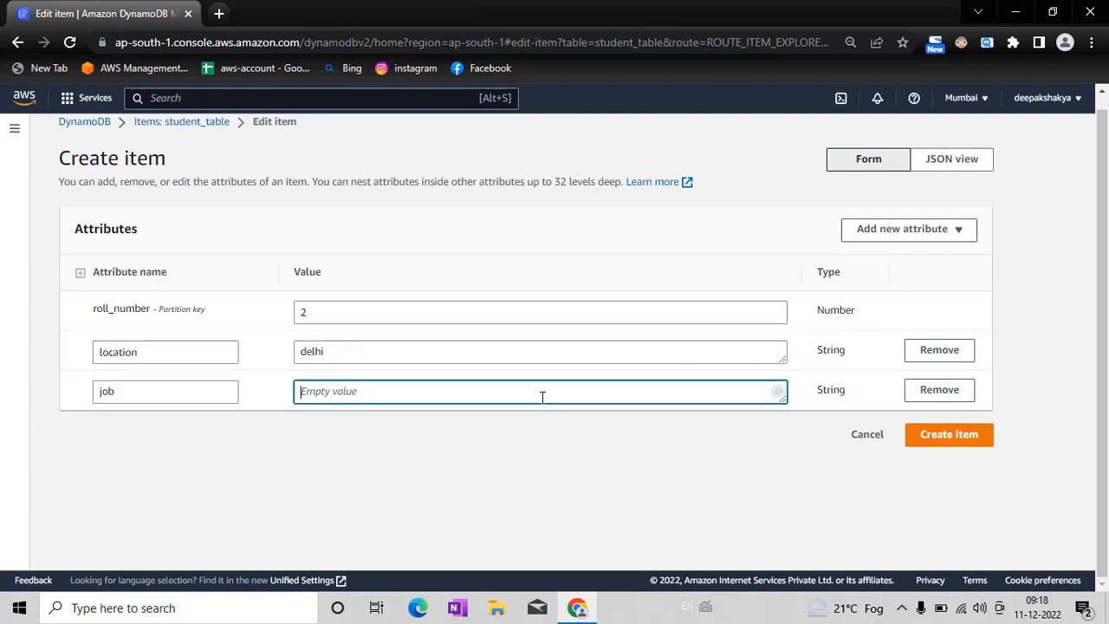
type("une")
key("BackSpace")
key("BackSpace")
key("BackSpace")
key("BackSpace")
type("devoops_engineer")
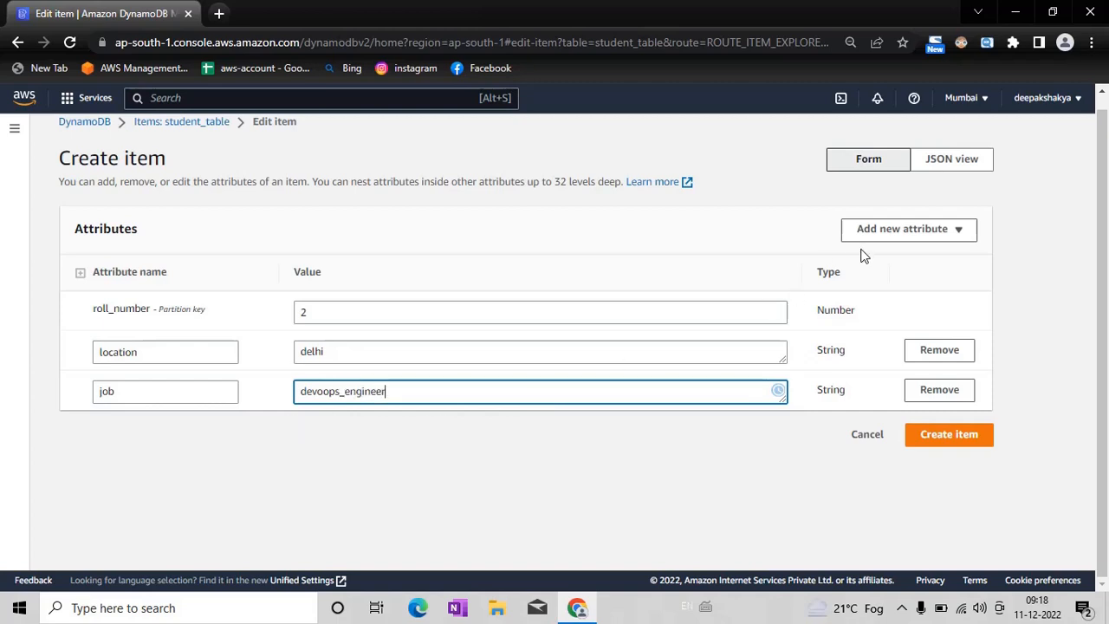
Step: Add a String attribute called hobby, fill in its value, and create the item with roll number 2
left_click(906, 231)
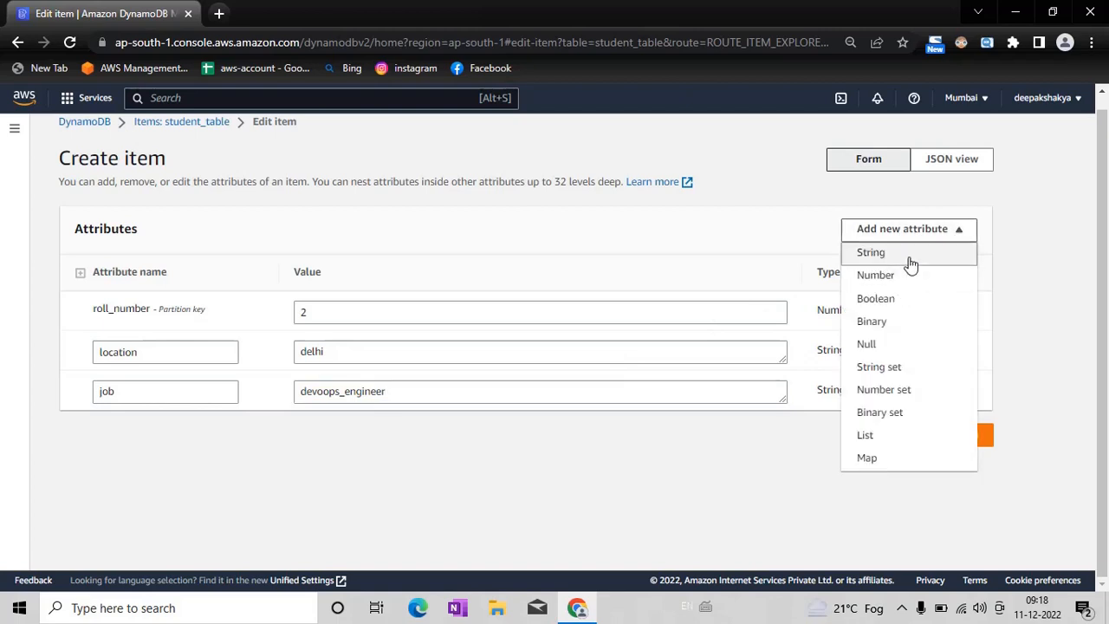
left_click(911, 258)
type("hobby")
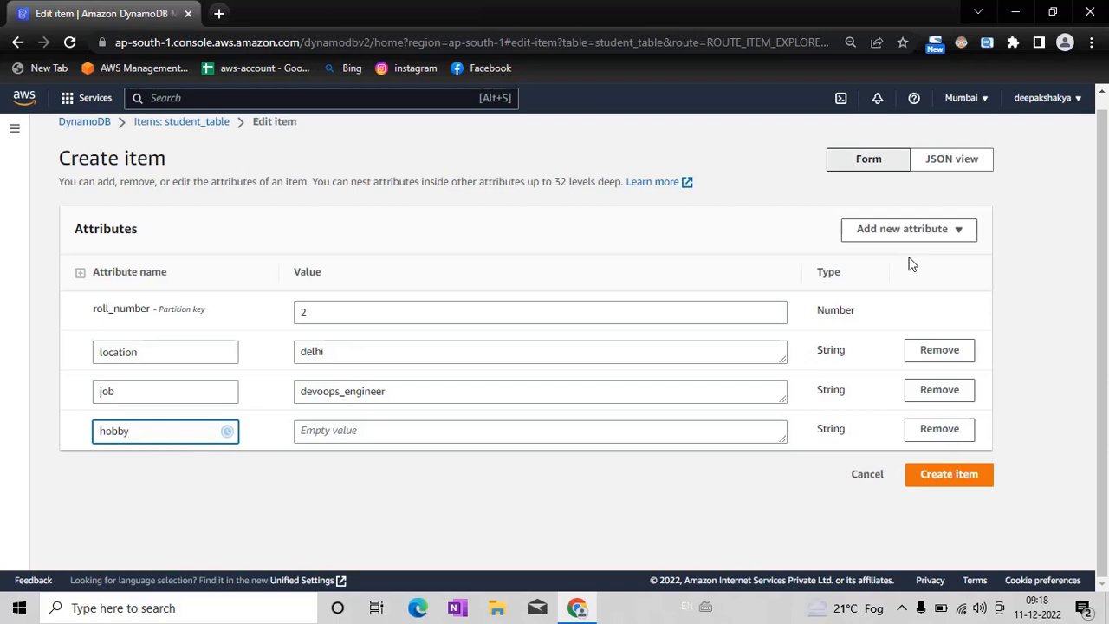
left_click(864, 297)
left_click(458, 436)
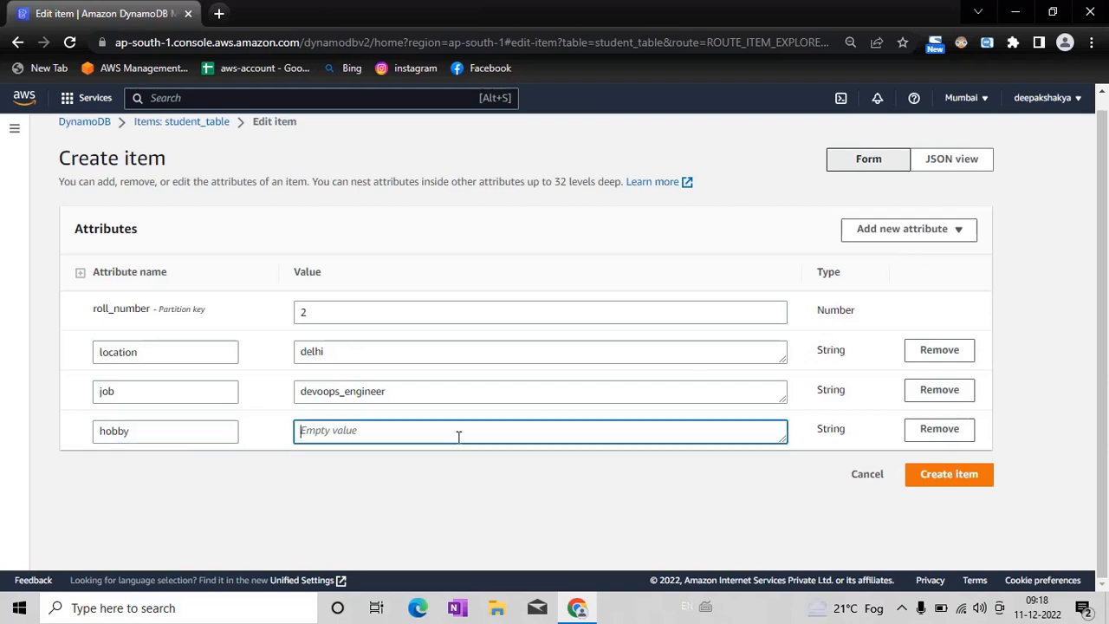
type("youtuber")
left_click(966, 478)
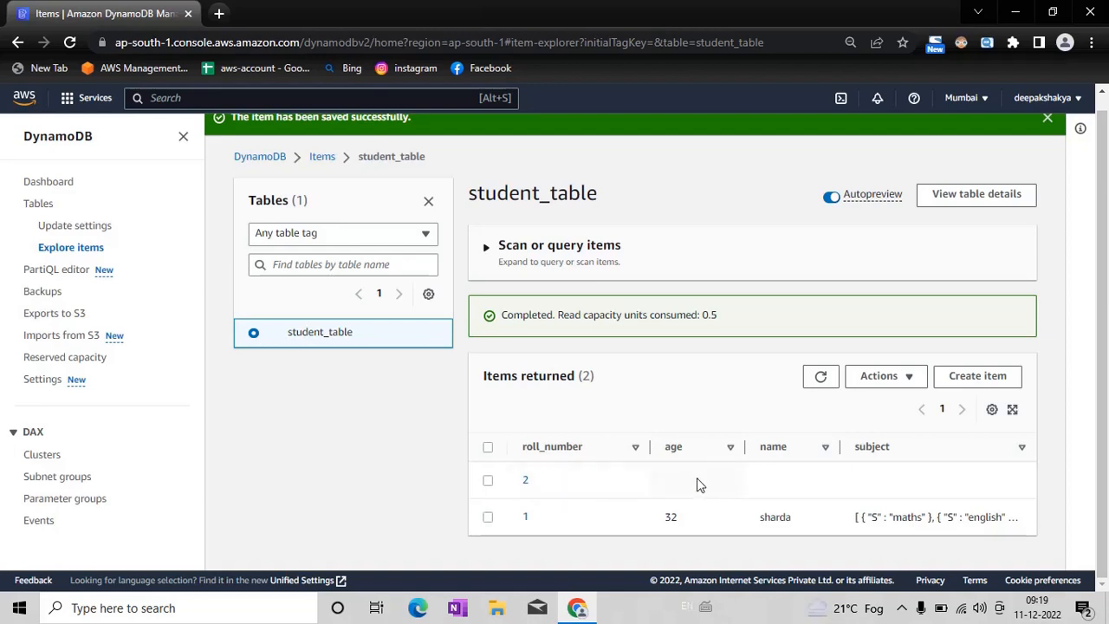
Step: Examine the returned items in student_table, widening the subject column to read more of its contents
left_click(491, 485)
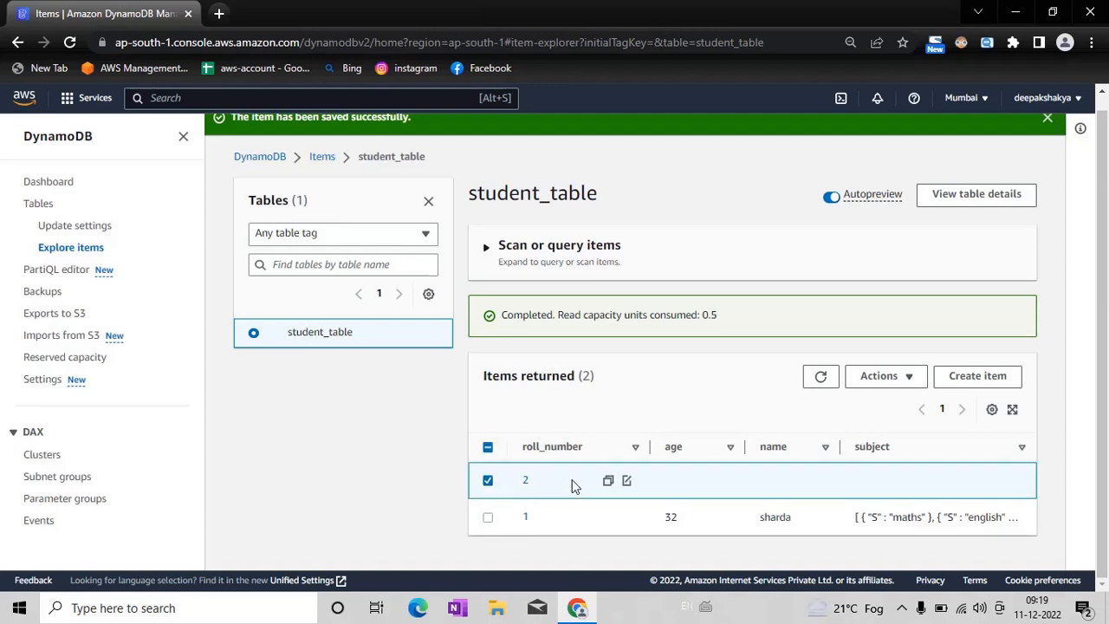
left_click(490, 479)
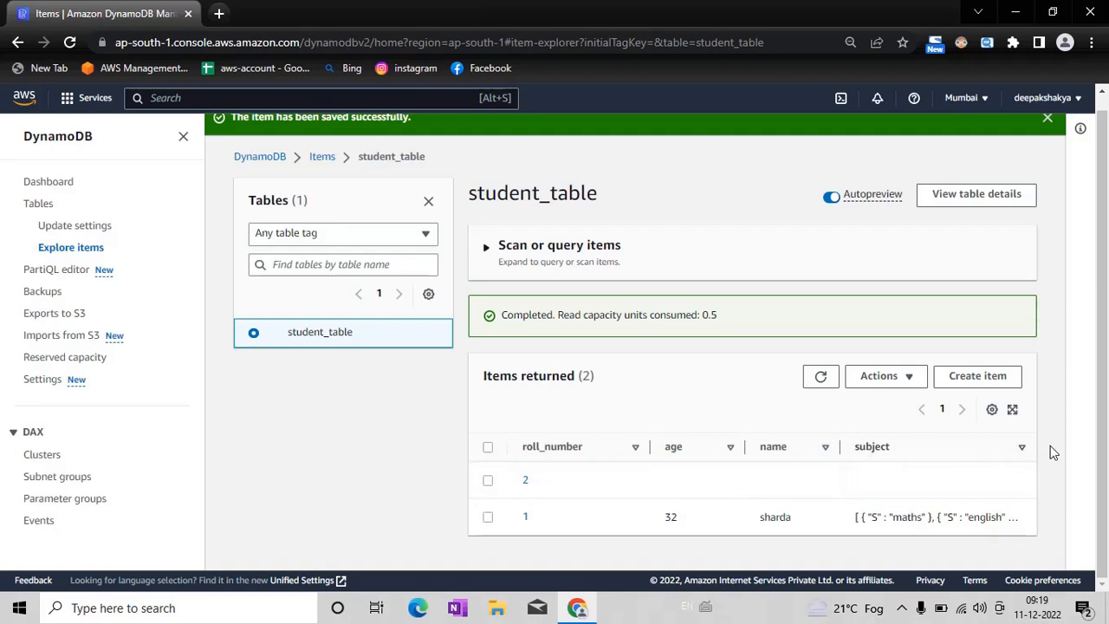
left_click_drag(1034, 455, 1062, 455)
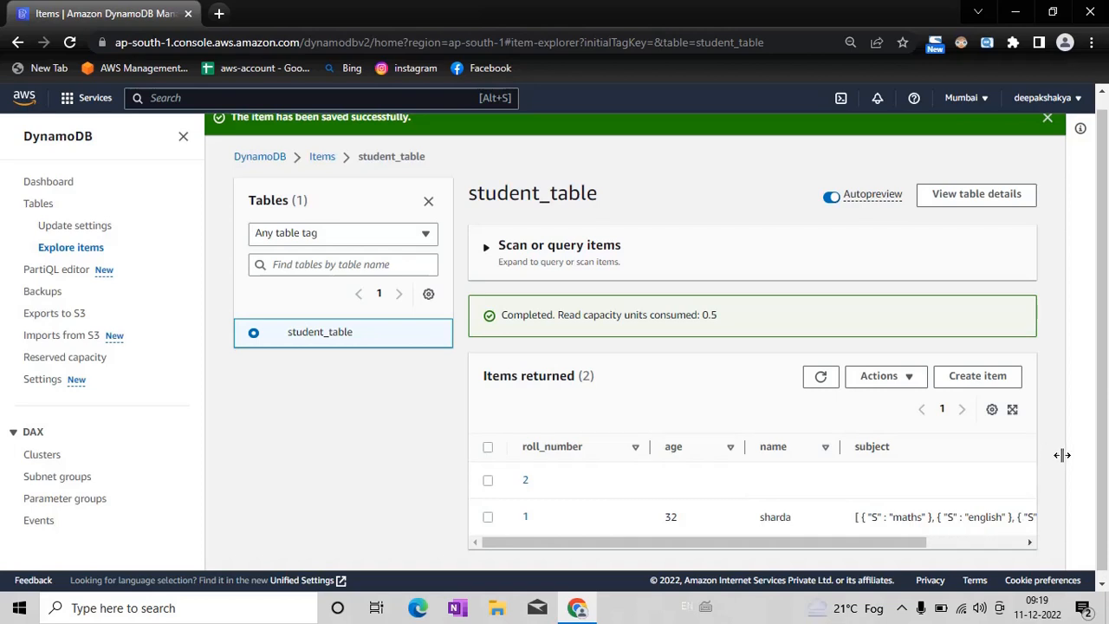
left_click_drag(920, 542, 771, 553)
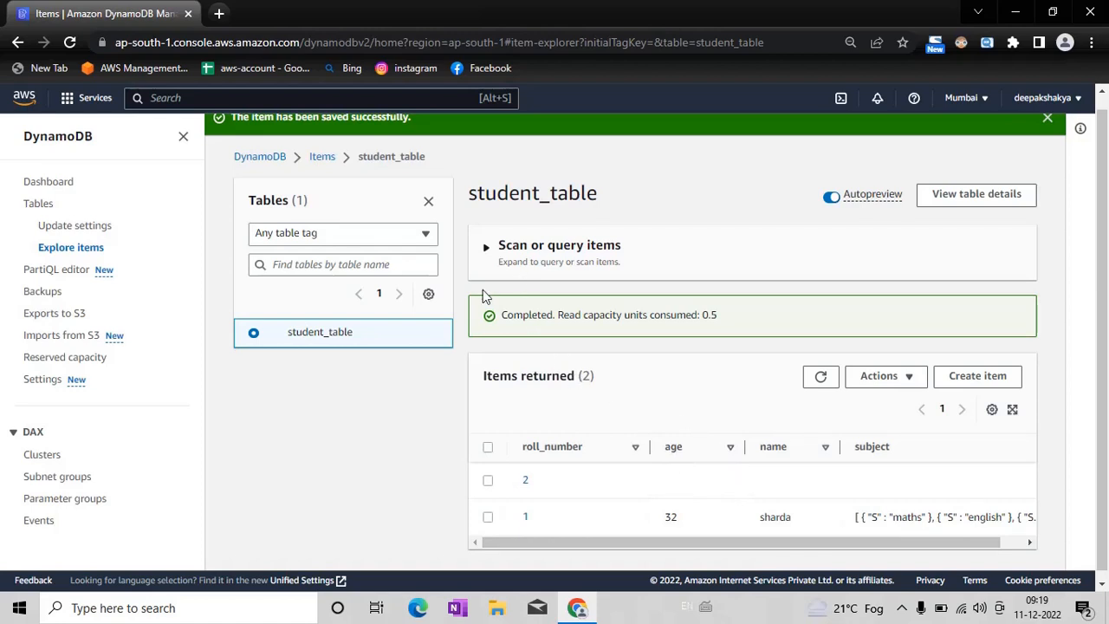
Step: Dismiss the saved-item notice and collapse the table list and navigation sidebar to widen the student_table items view
left_click(491, 253)
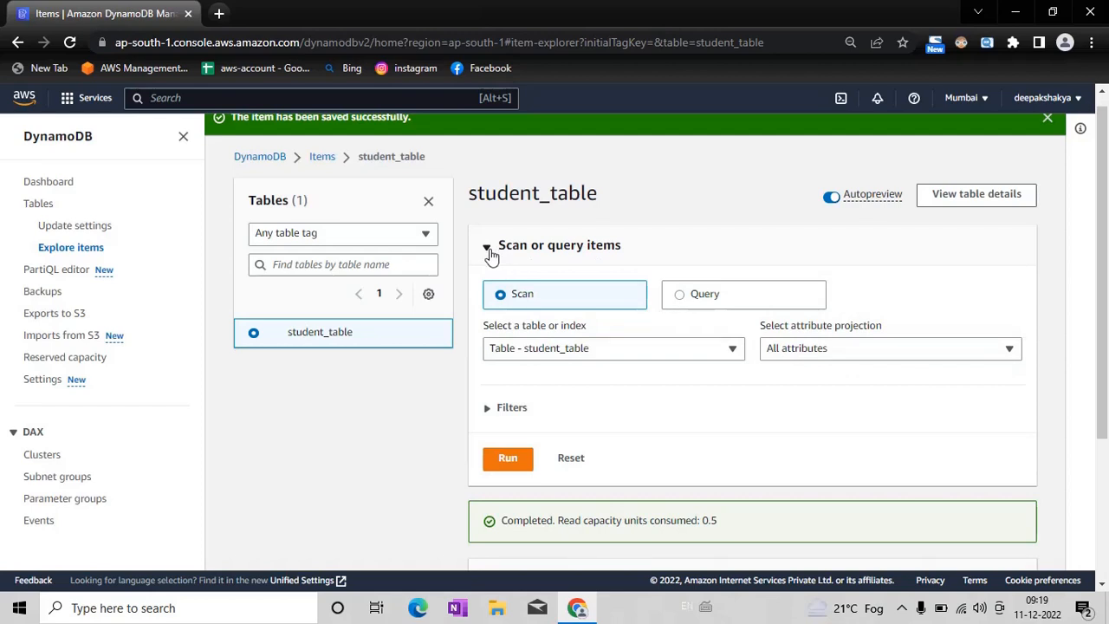
left_click(488, 249)
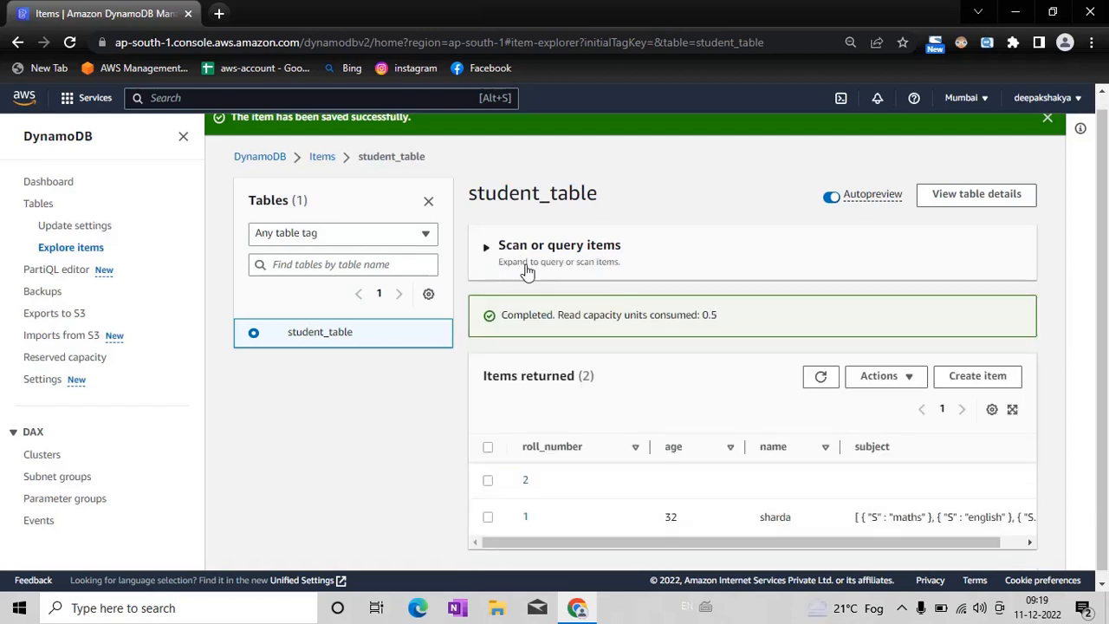
left_click(429, 203)
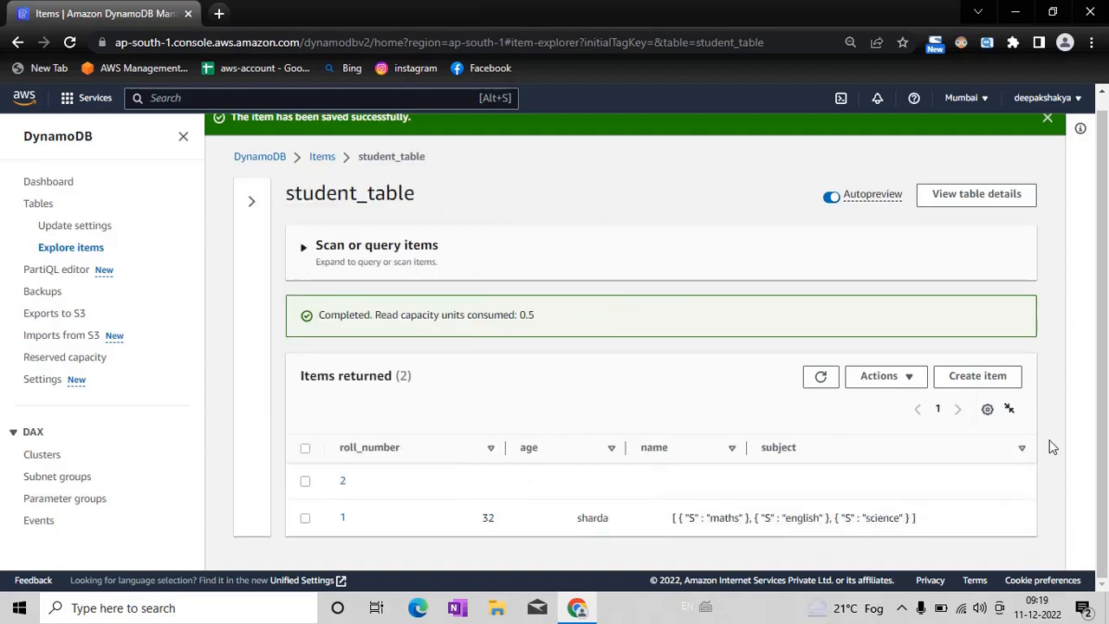
left_click(1048, 118)
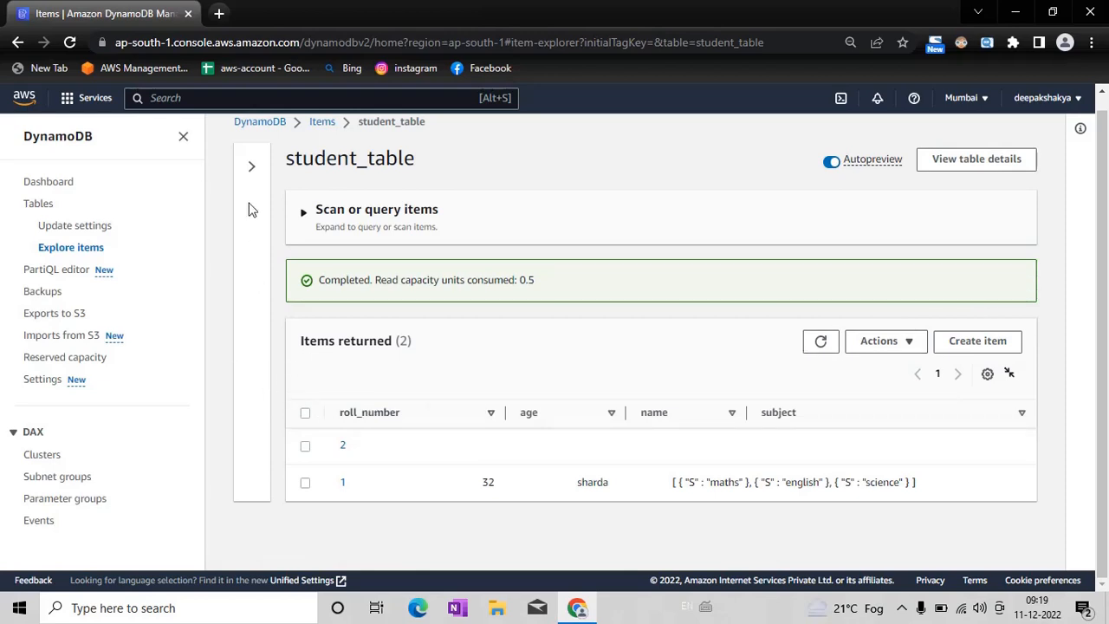
left_click(251, 167)
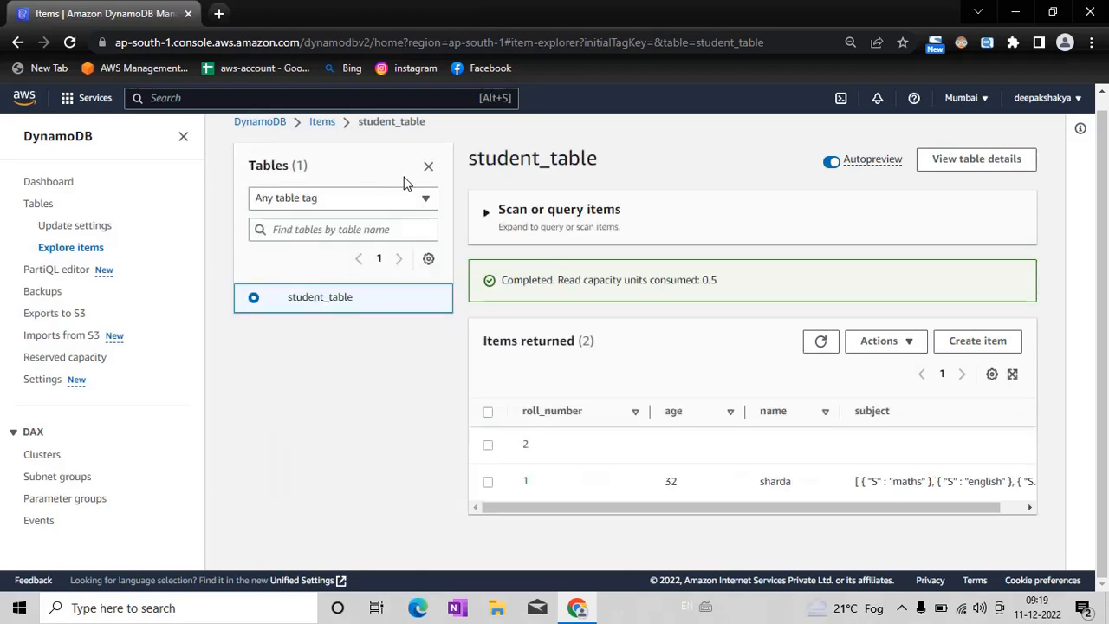
left_click(428, 166)
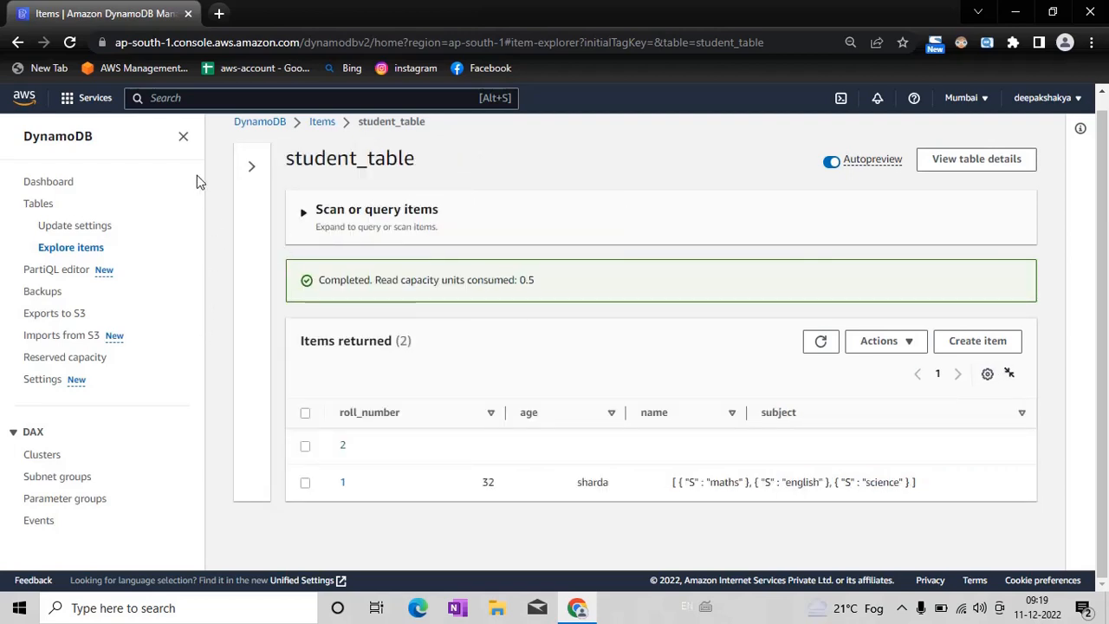
left_click(184, 137)
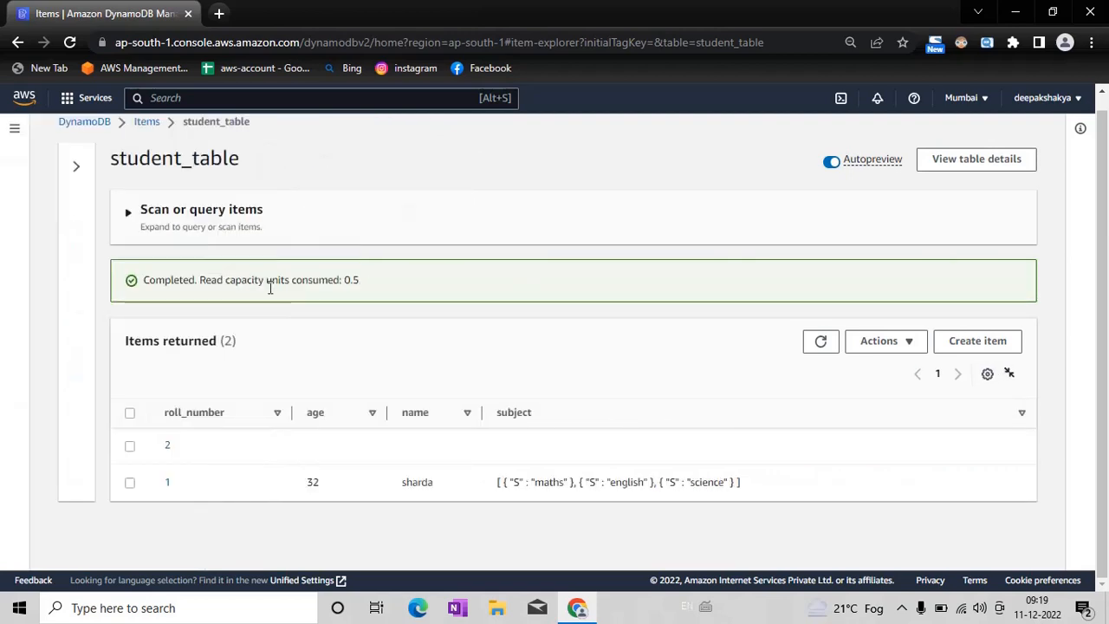
Step: Sort the returned items by the subject column, leaving no item selected
left_click(1023, 414)
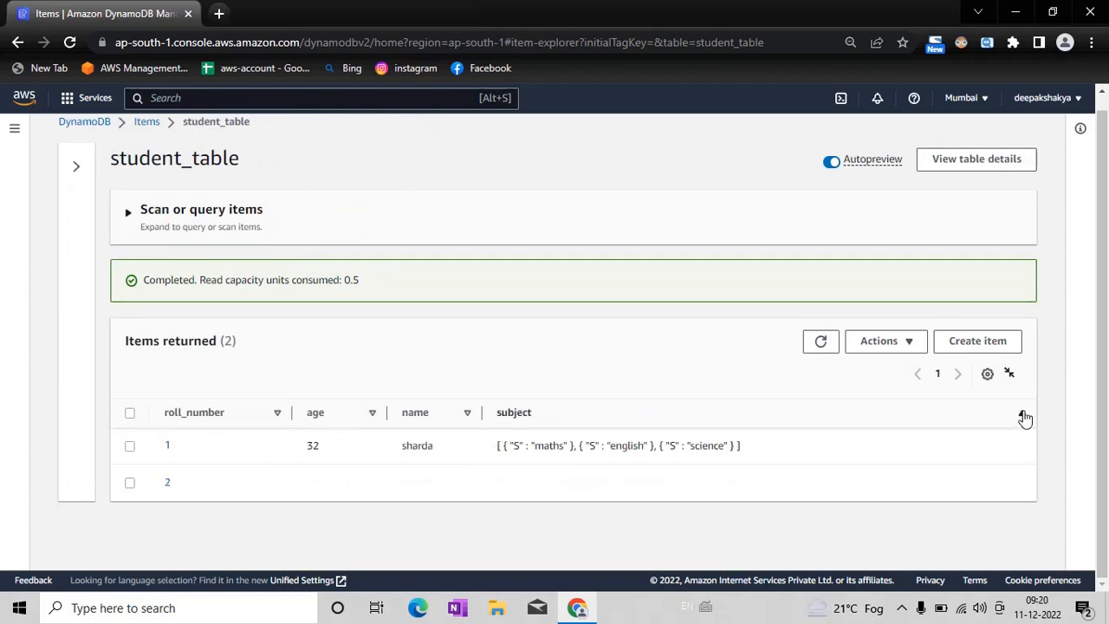
left_click(1023, 415)
left_click(1023, 414)
mouse_move(995, 454)
left_click(130, 484)
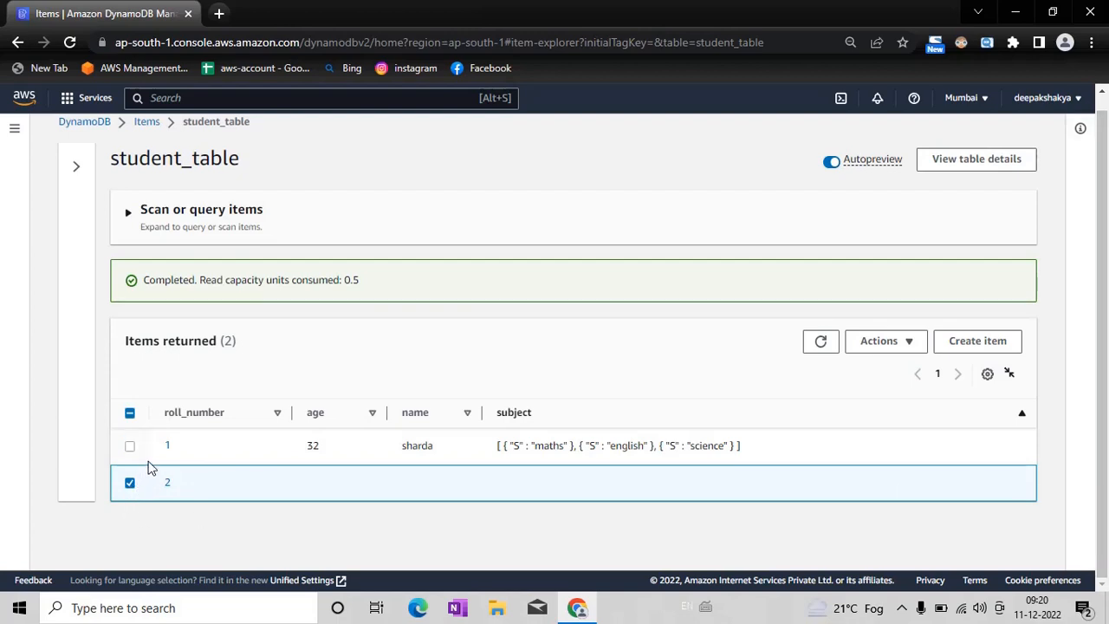
left_click(130, 485)
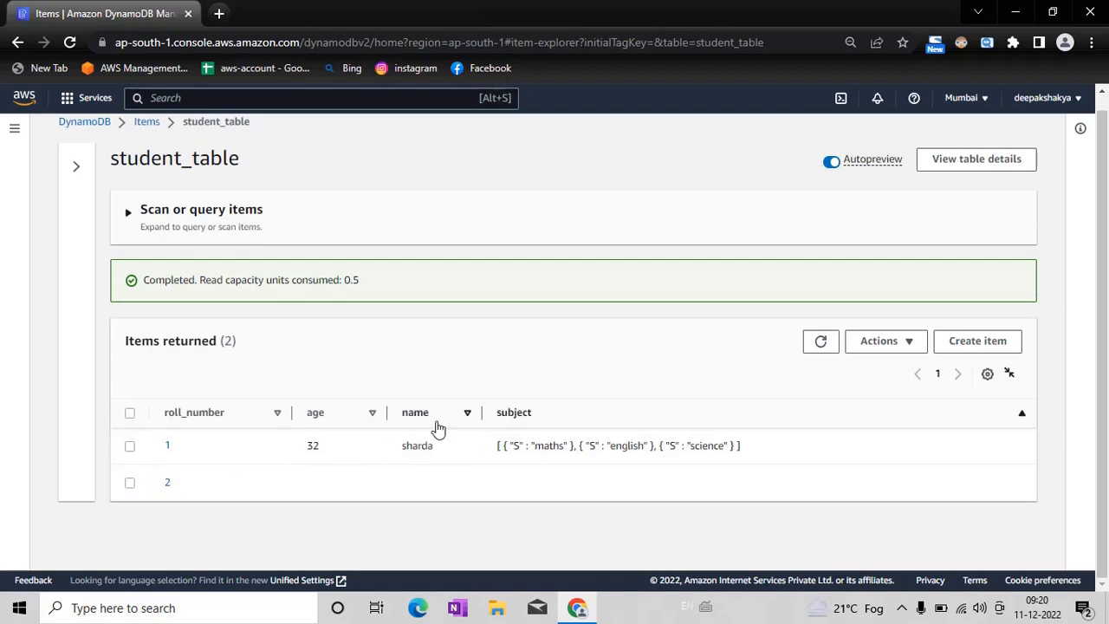
Step: Look over the student_table details overview and the list of tables, returning to the overview
left_click(972, 163)
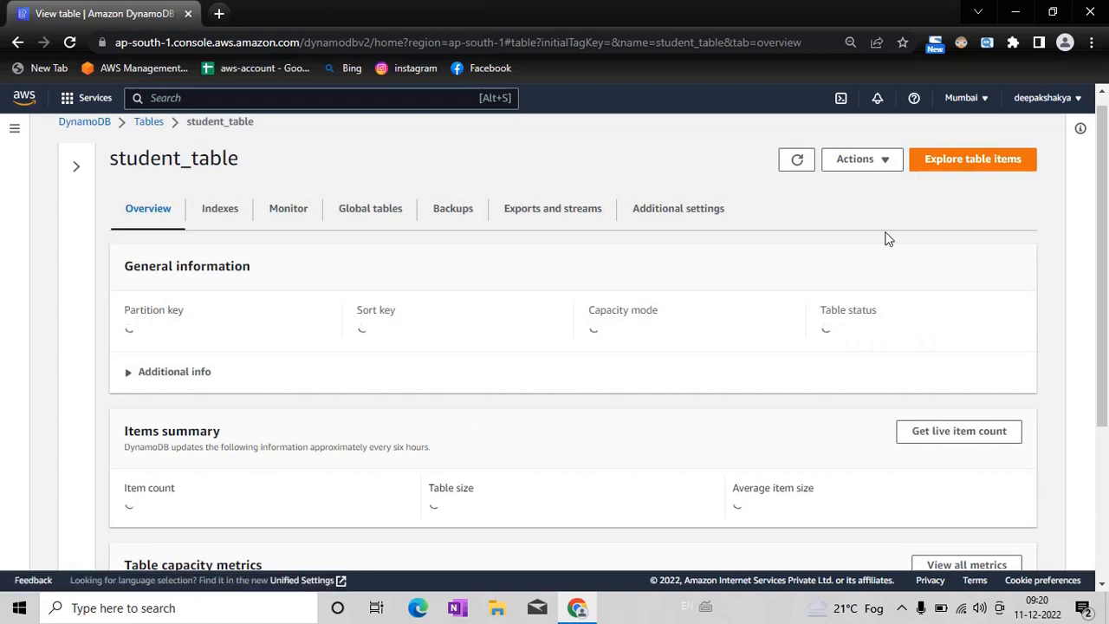
mouse_move(1106, 231)
left_mouse_down()
mouse_move(1107, 493)
mouse_move(1108, 246)
left_mouse_up()
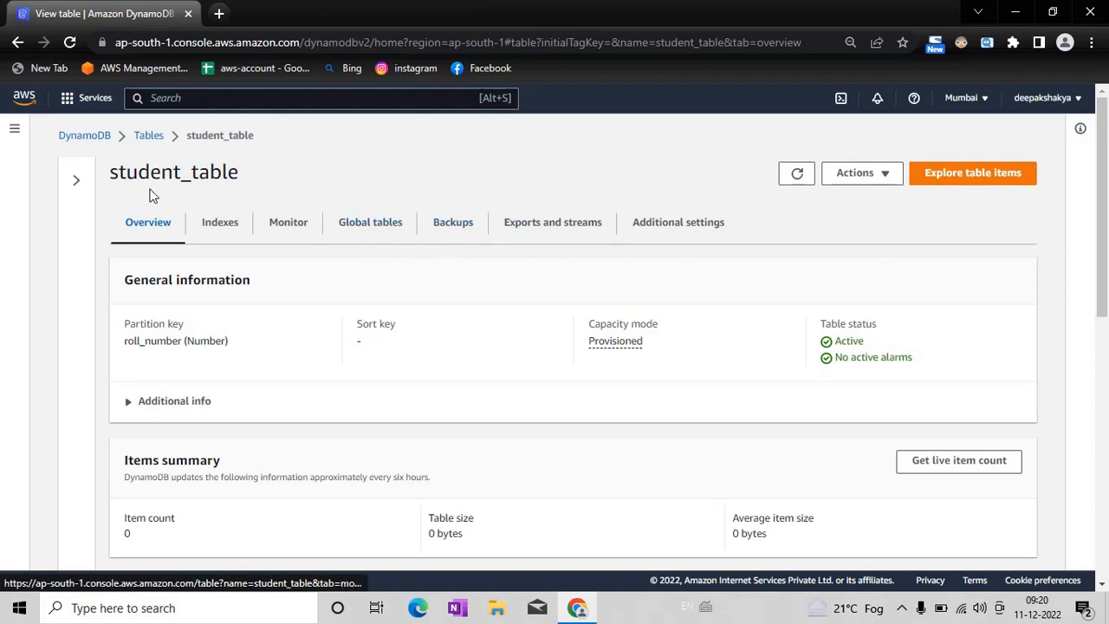
left_click(144, 141)
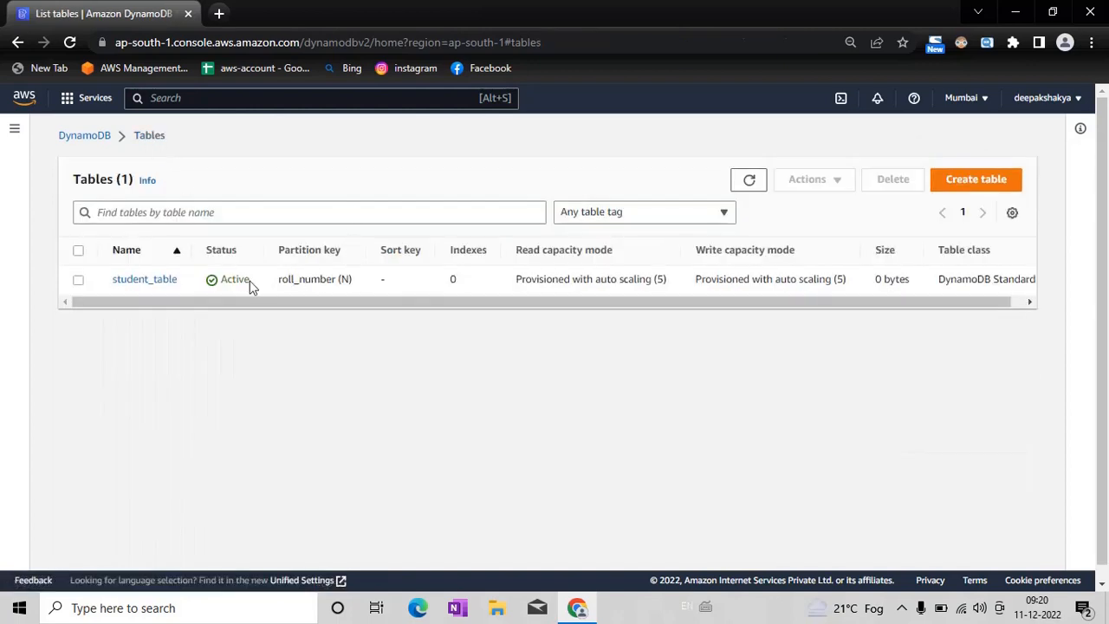
left_click(158, 284)
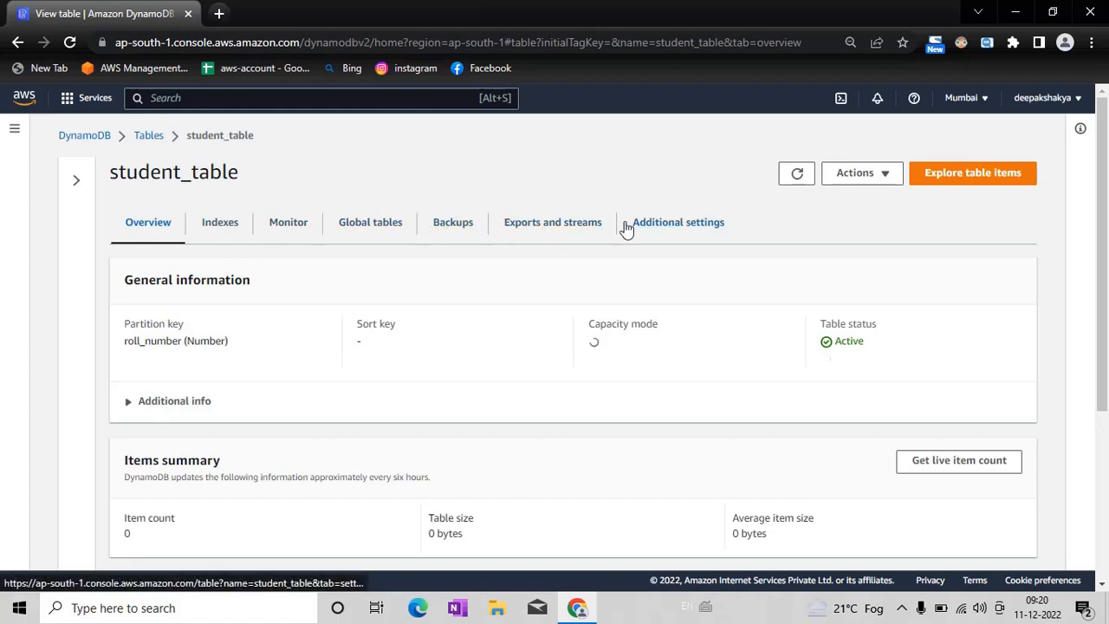
Step: Start a new item in student_table and set its roll_number to 3
left_click(864, 176)
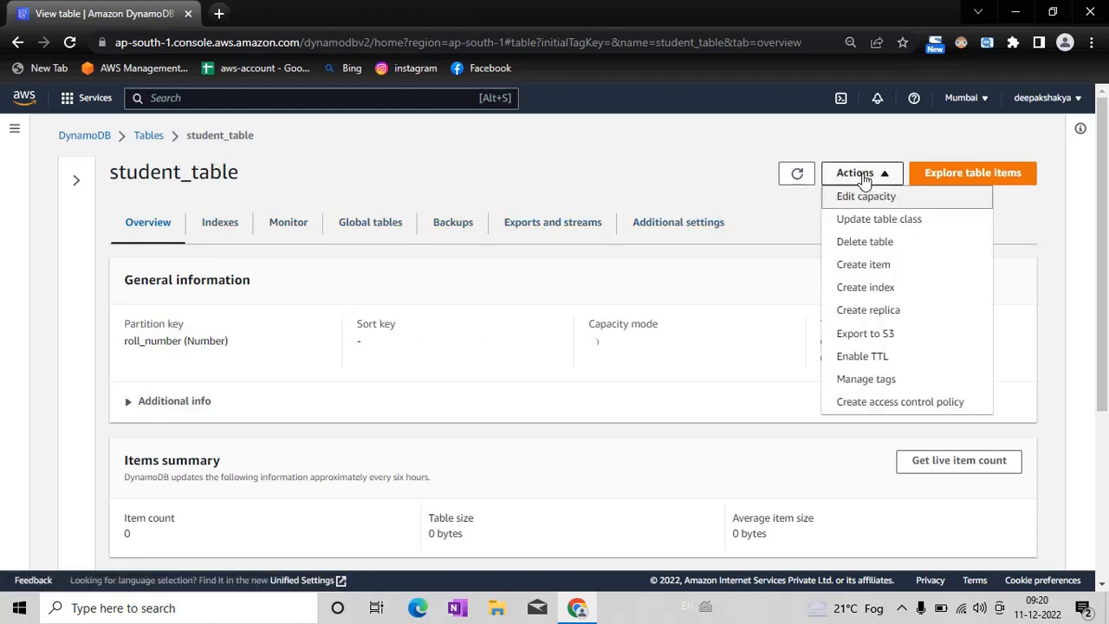
left_click(888, 267)
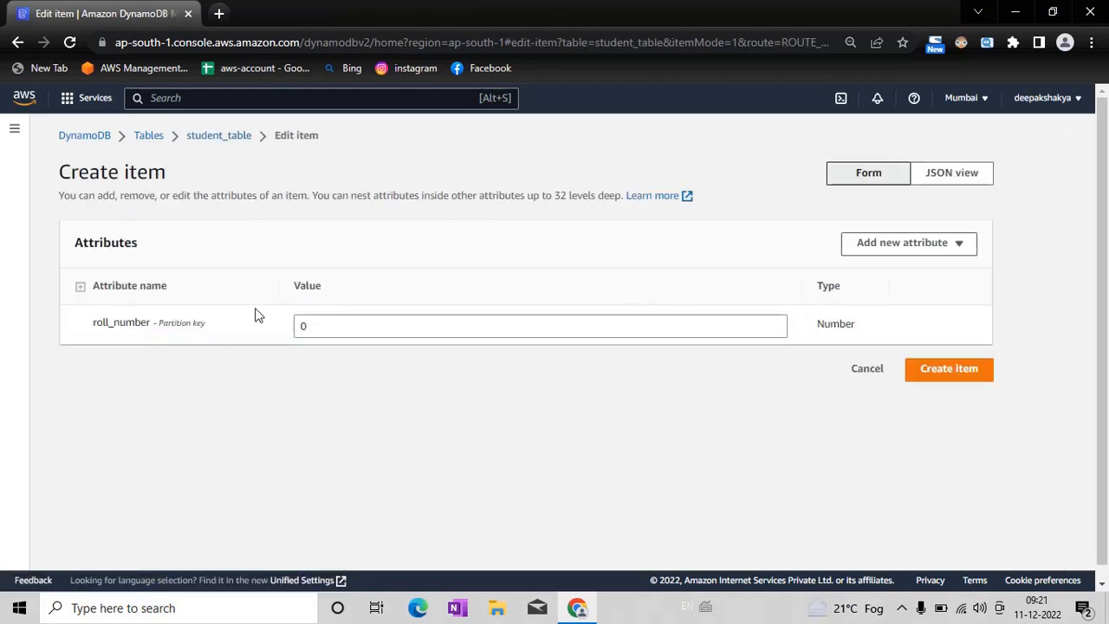
left_click(338, 324)
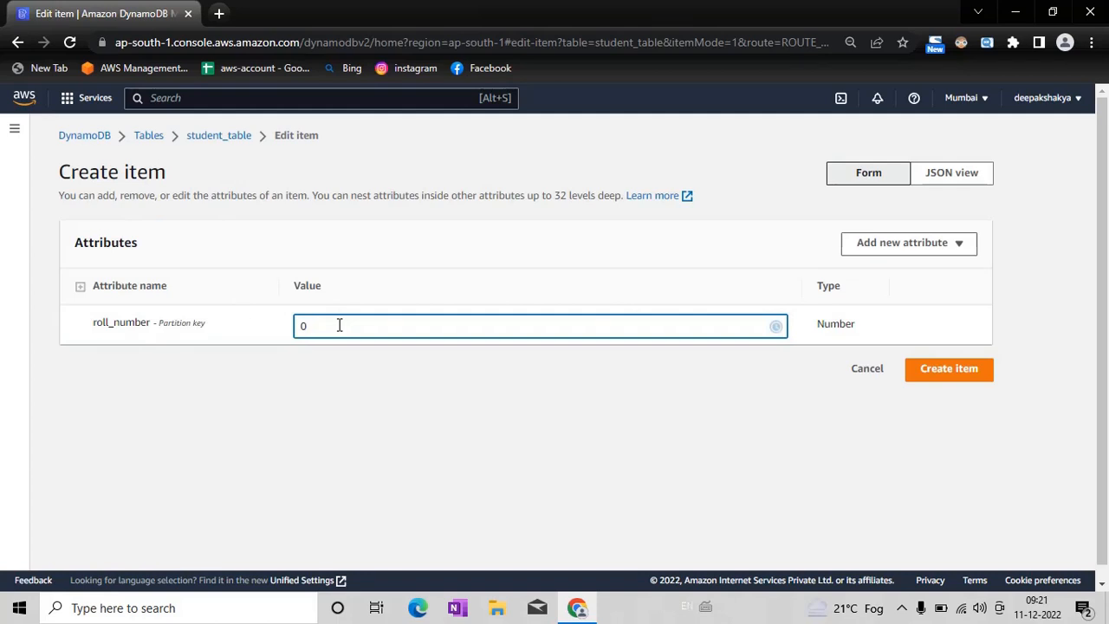
key("BackSpace")
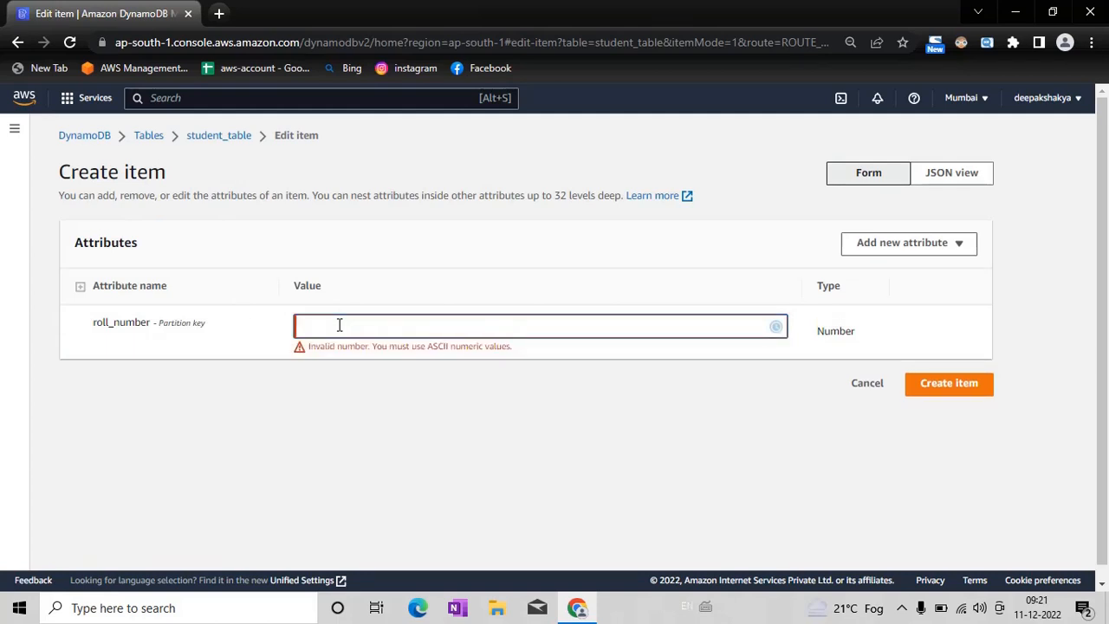
type("3")
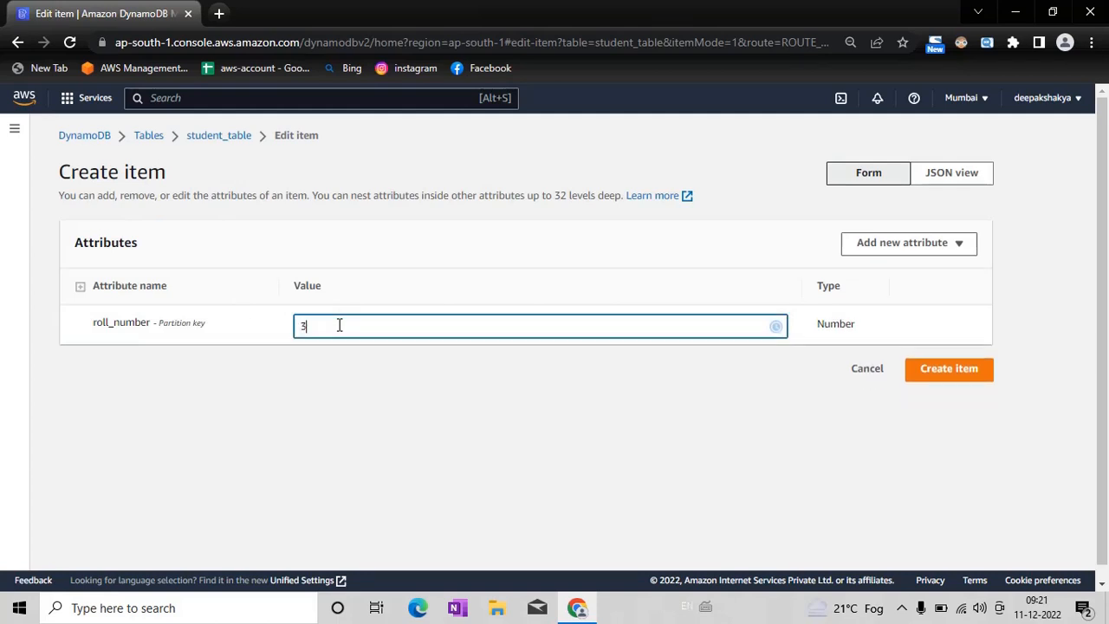
Step: Add a String attribute called name to the new item and enter the student's name as its value
left_click(872, 246)
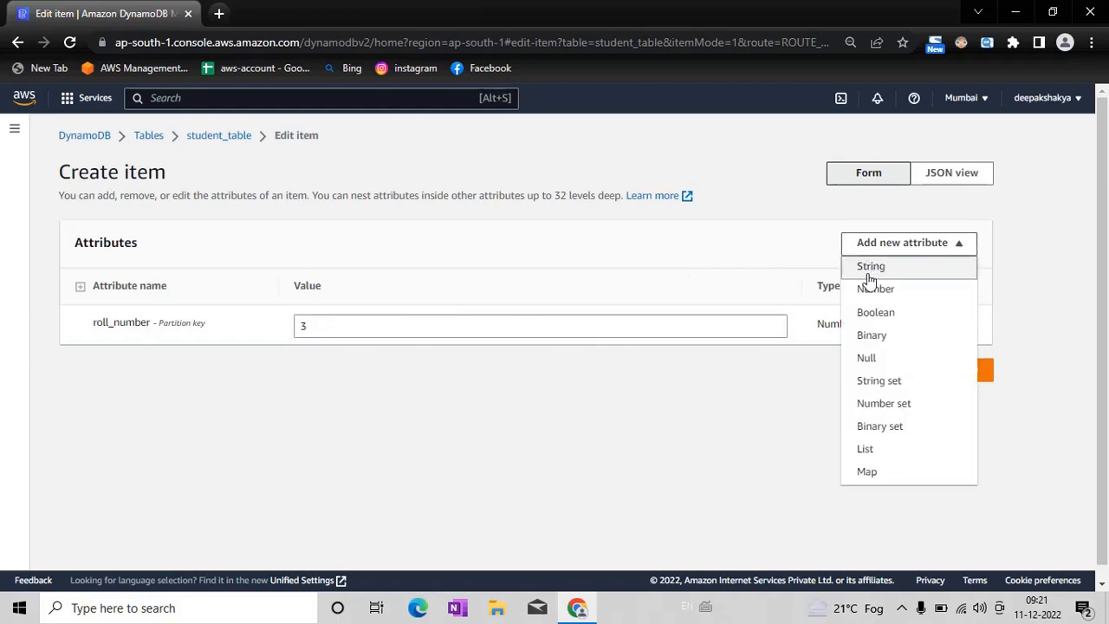
left_click(887, 272)
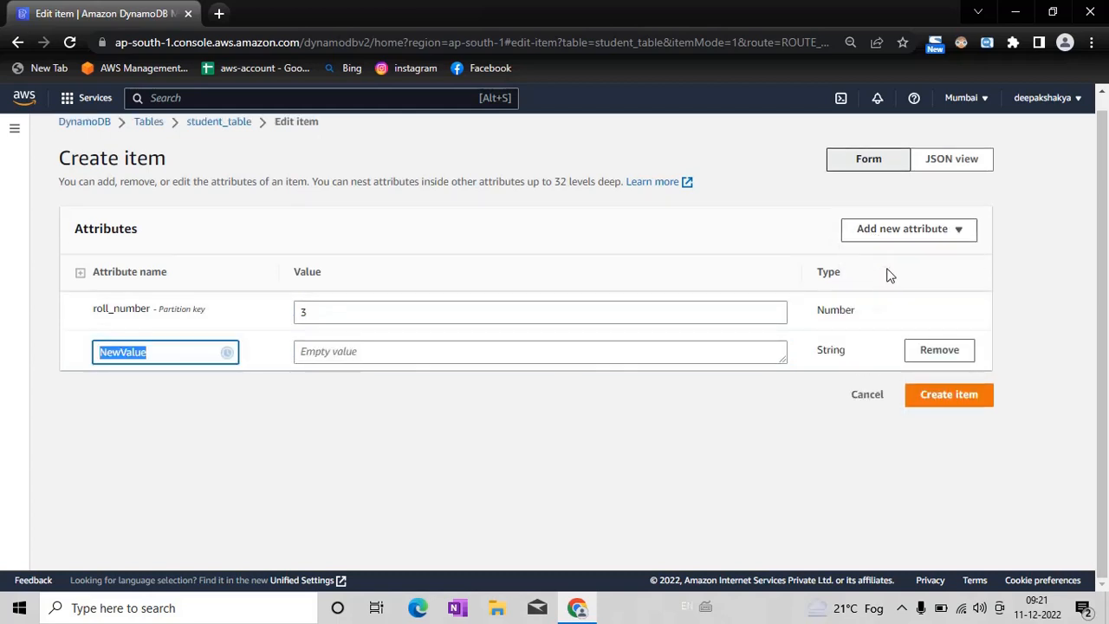
type("name")
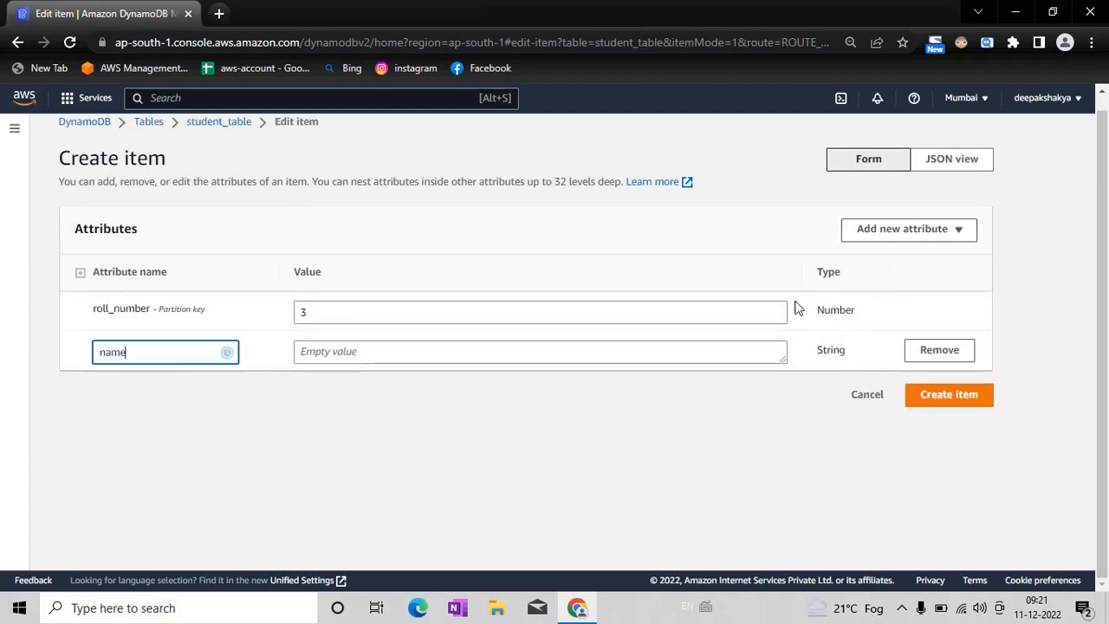
left_click(638, 364)
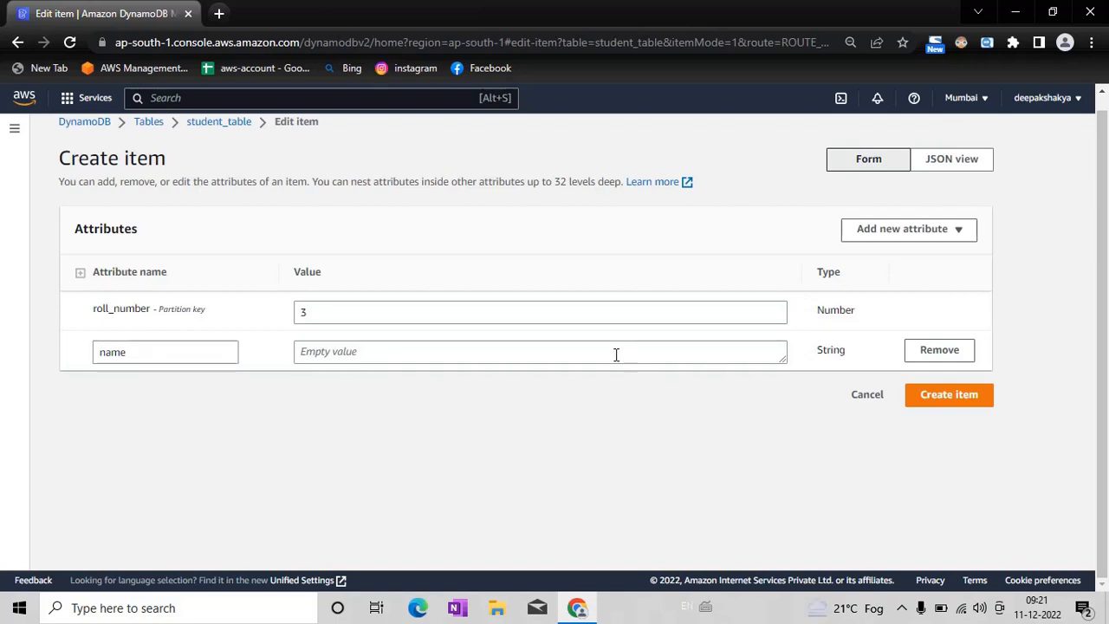
left_click(617, 351)
type("meena")
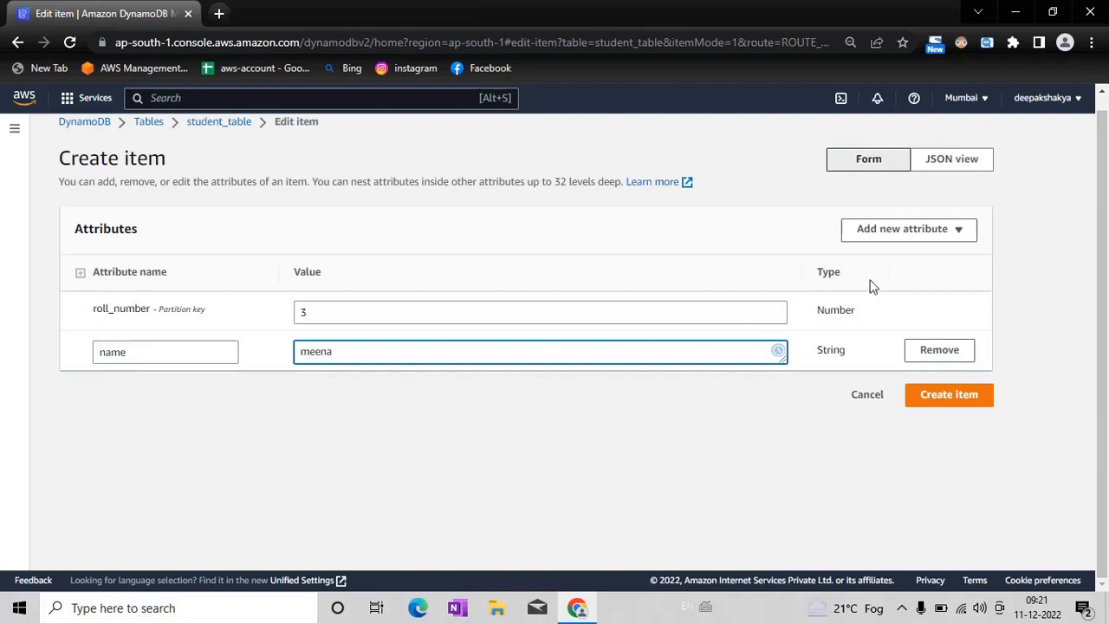
Step: Add a String attribute called category to the item with the value general
left_click(939, 240)
left_click(924, 259)
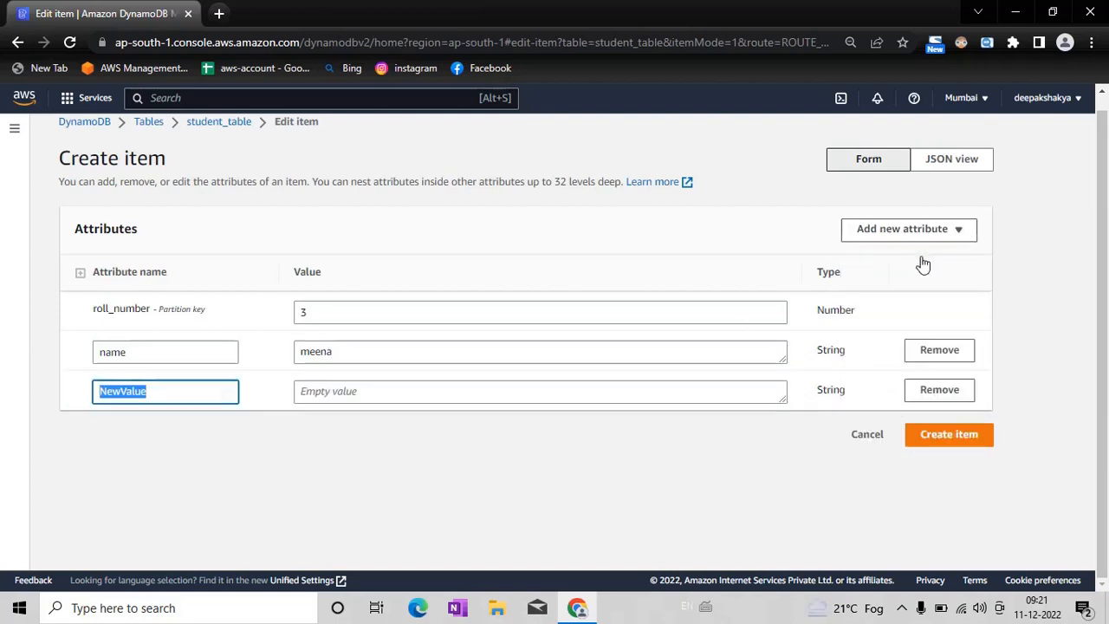
key("BackSpace")
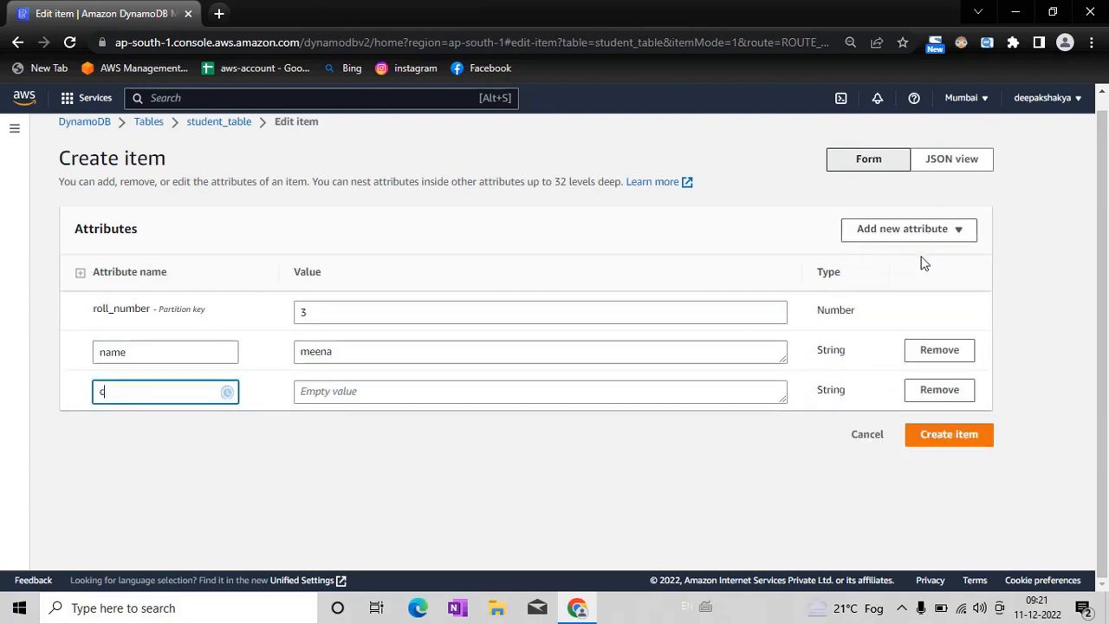
type("category")
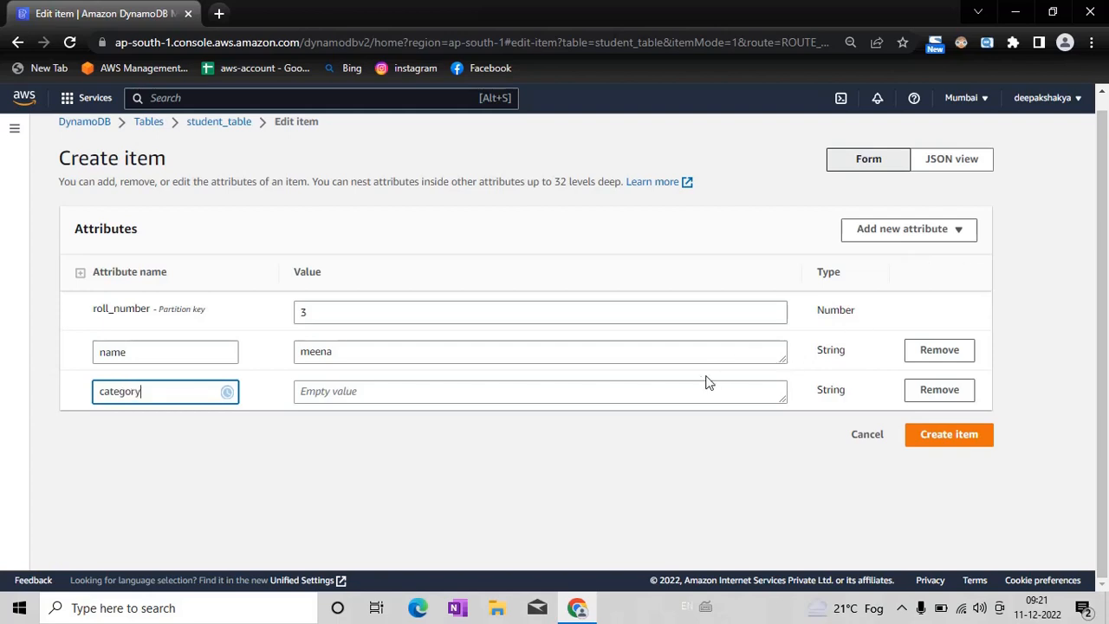
left_click(667, 395)
left_click(682, 390)
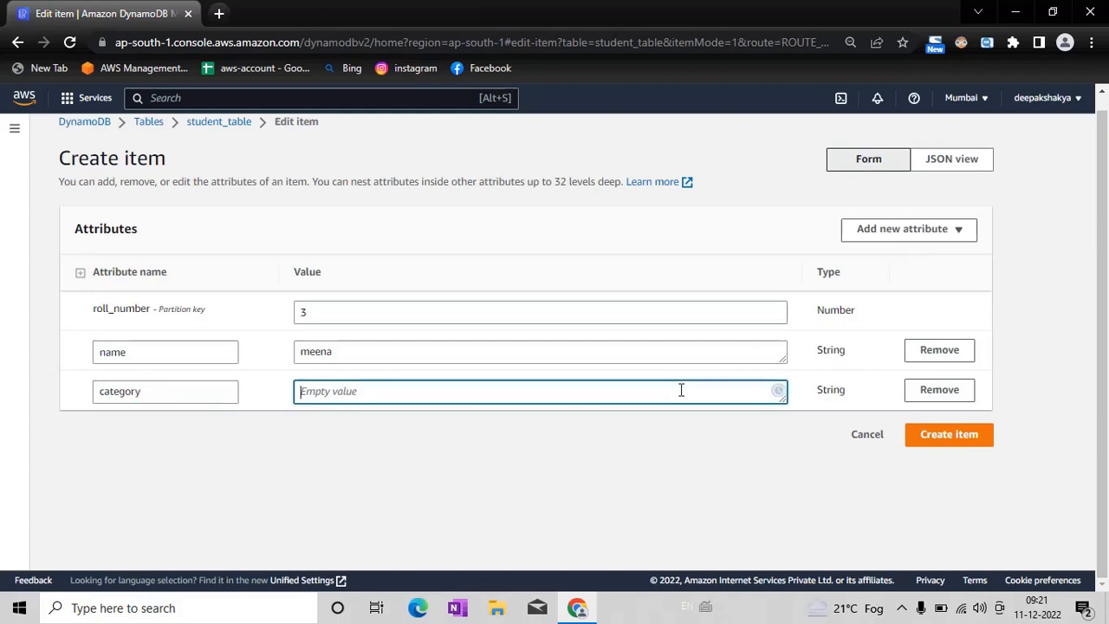
type("general")
Step: Add a String attribute called age with the value 30 and create the item with roll number 3
left_click(928, 233)
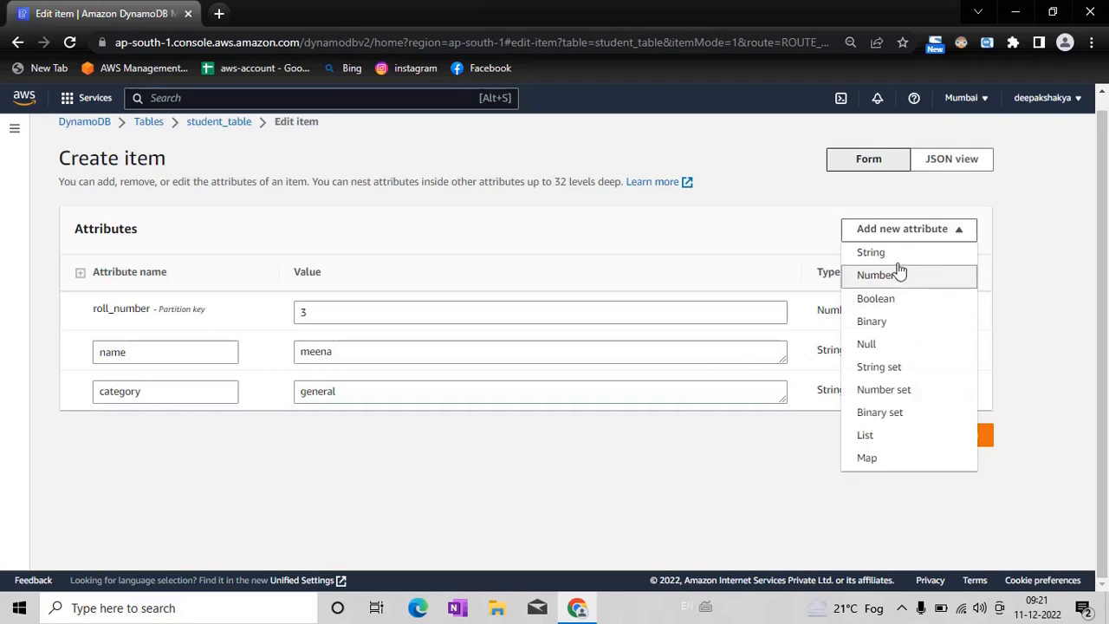
left_click(899, 254)
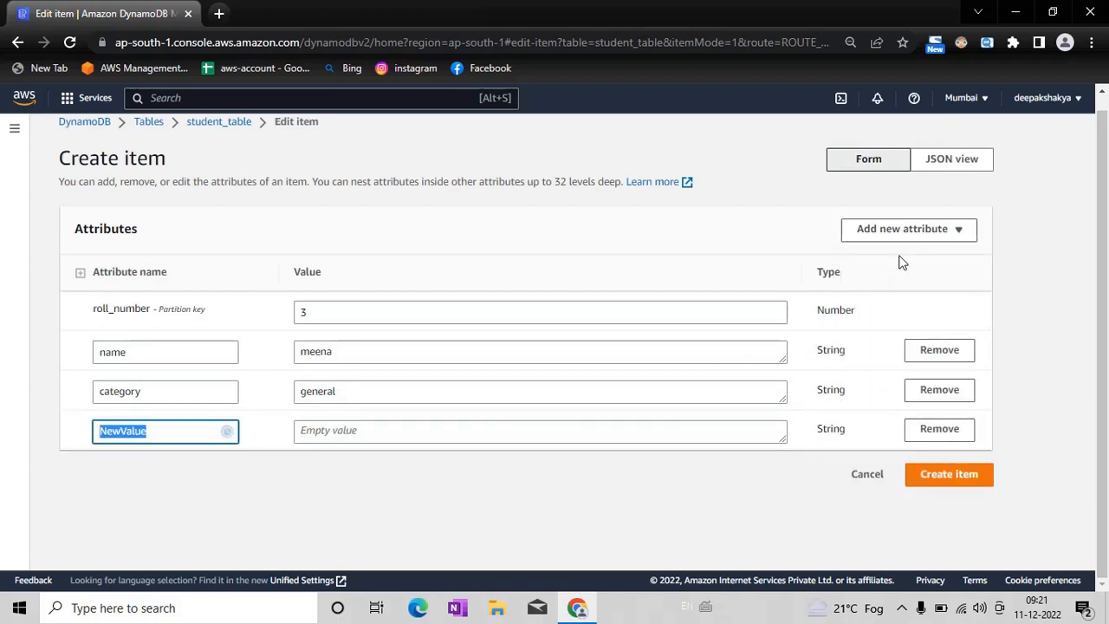
key("BackSpace")
left_click(523, 428)
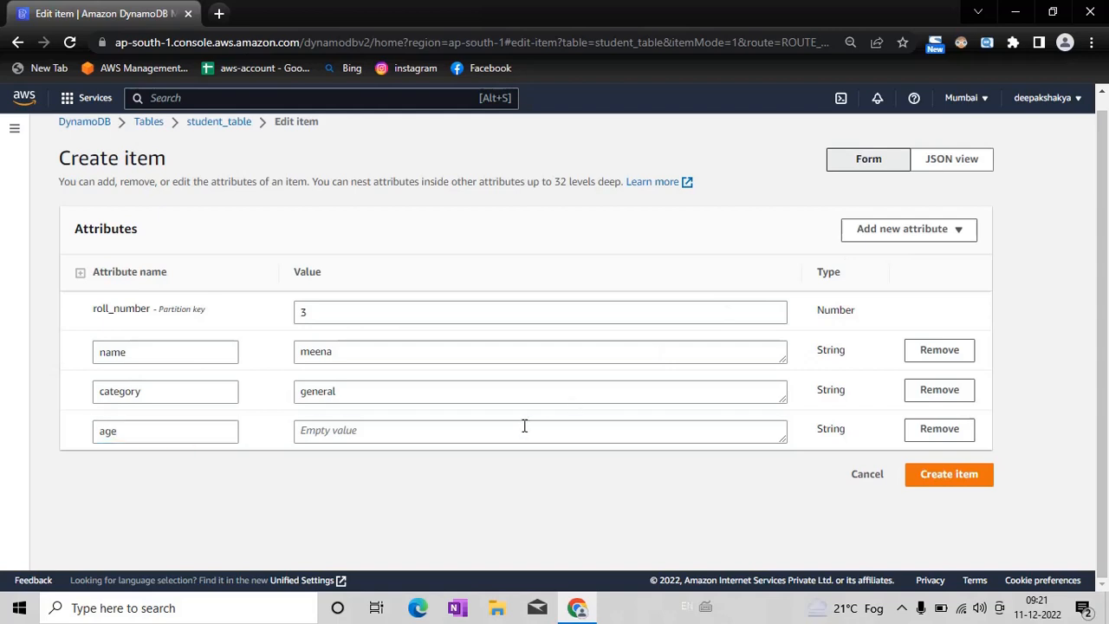
type("30")
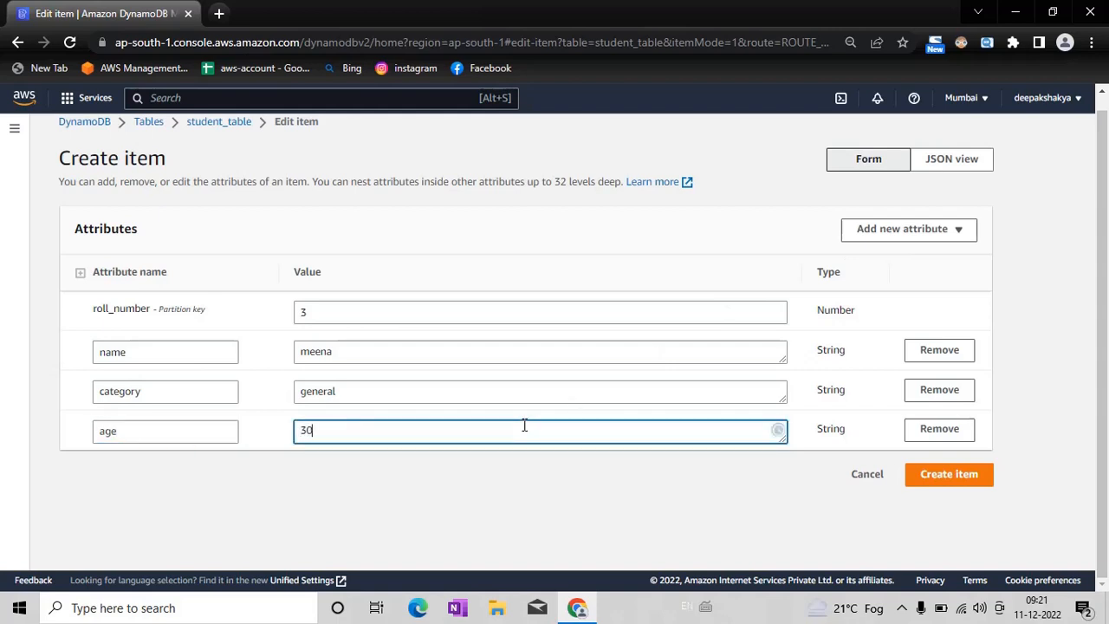
left_click(929, 482)
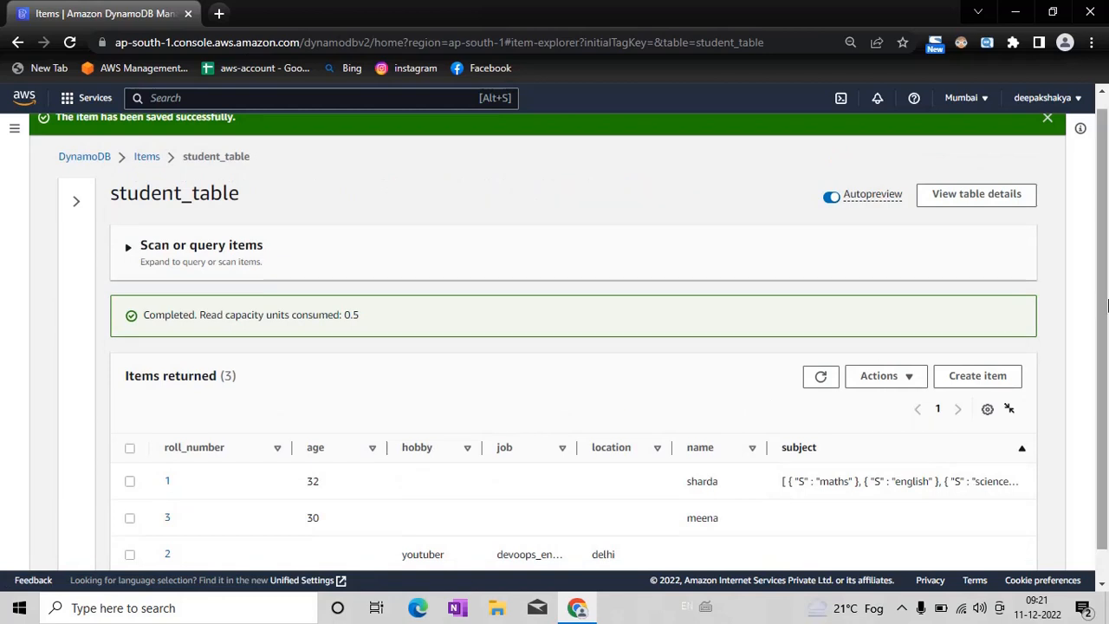
Step: Examine the returned items and their differing attributes, widening the job column to read its full contents
scroll(1103, 412, "down", 1)
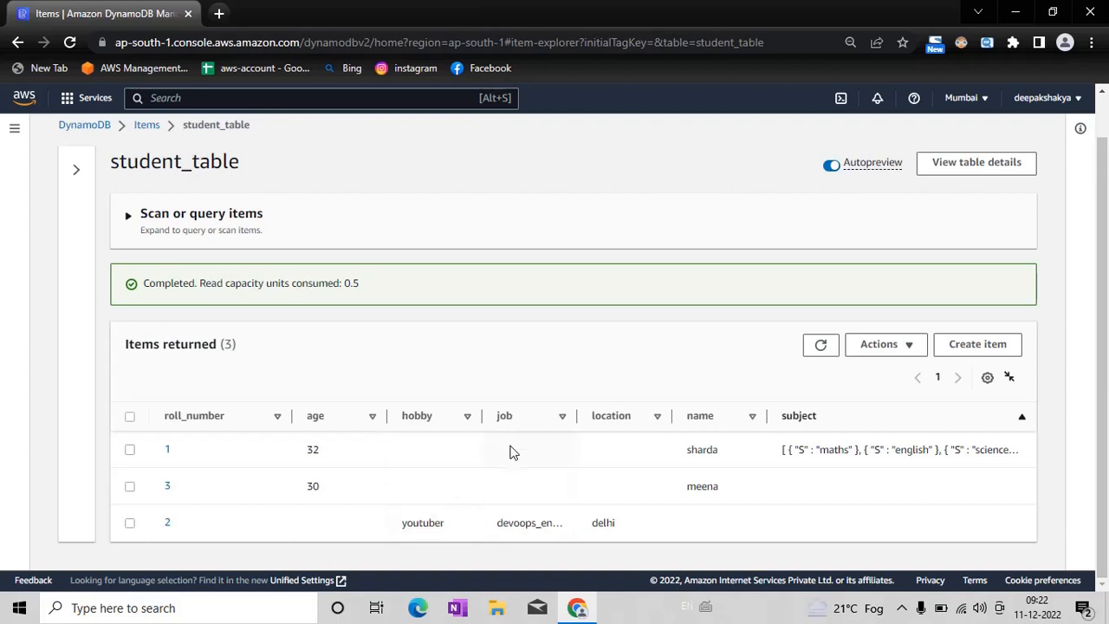
left_click_drag(577, 419, 600, 421)
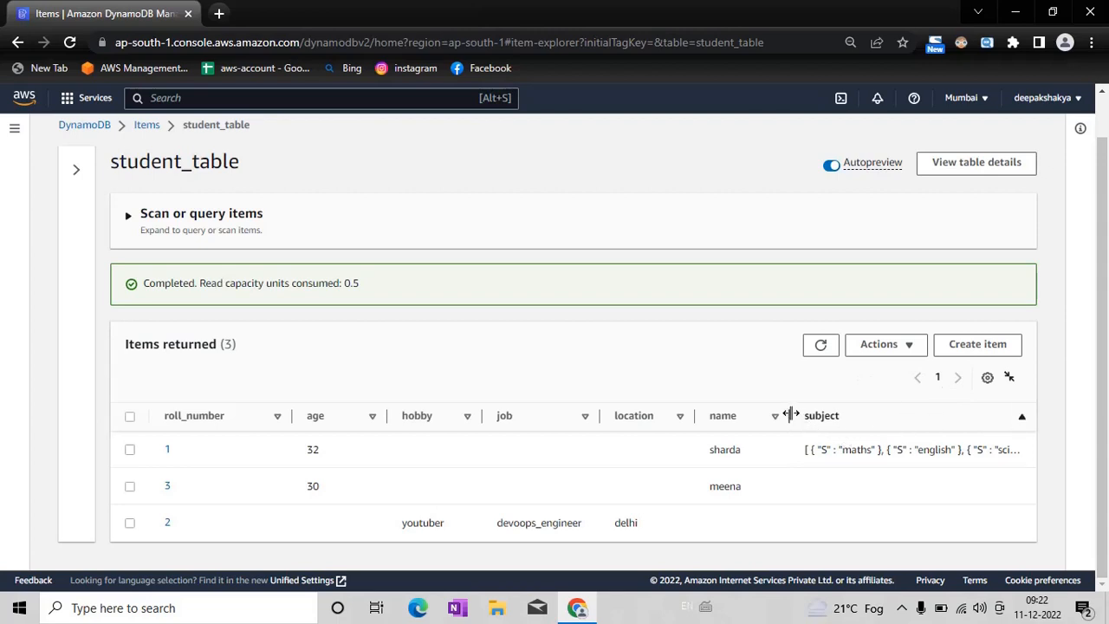
Step: Narrow the name column in the returned items and sort the items by subject in descending order
left_click_drag(791, 415, 767, 416)
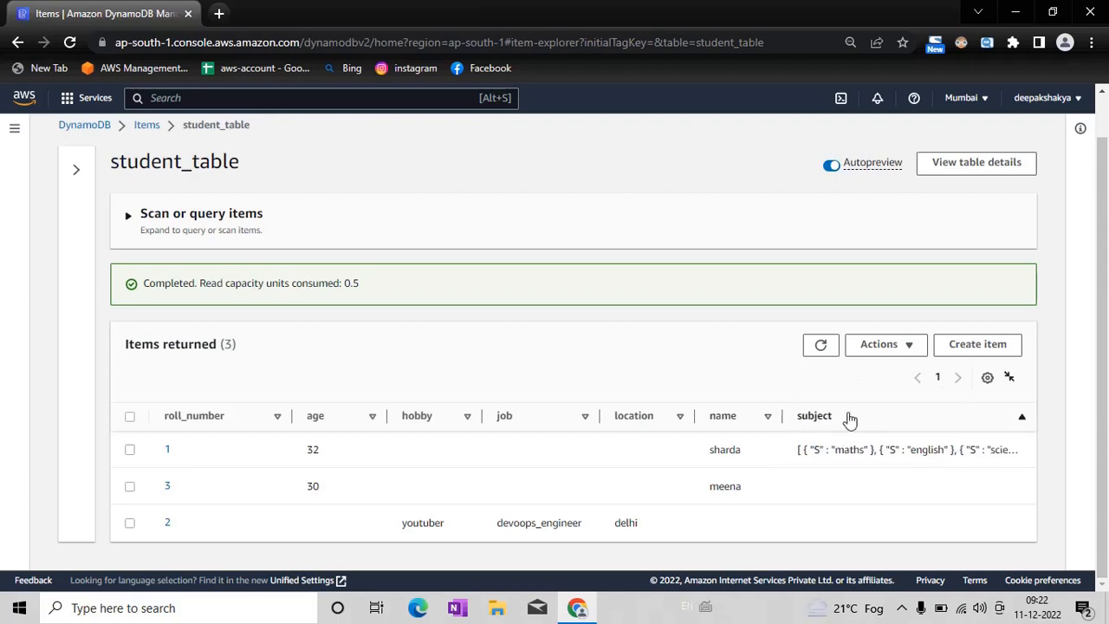
left_click(1021, 423)
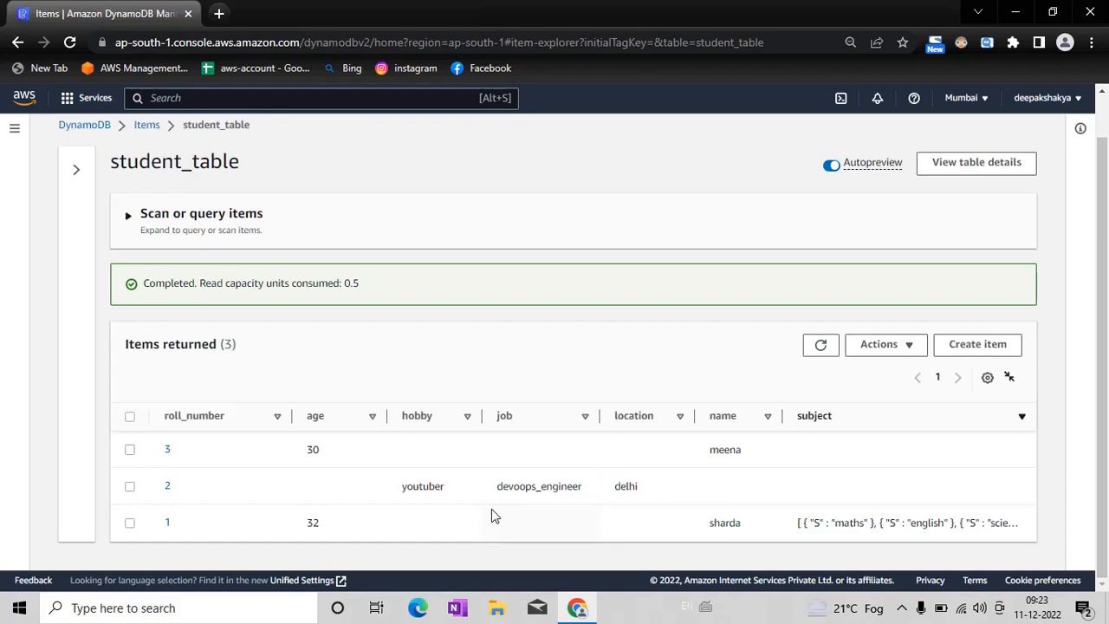
Step: Set up a scan filter on the roll_number attribute with type Number
left_click(129, 217)
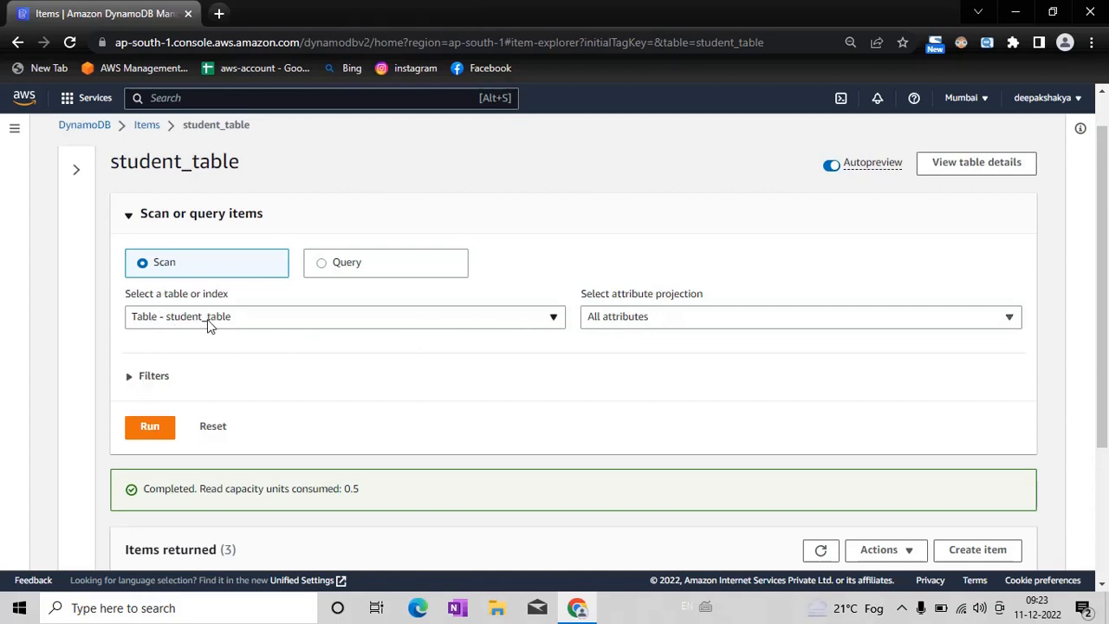
left_click(133, 379)
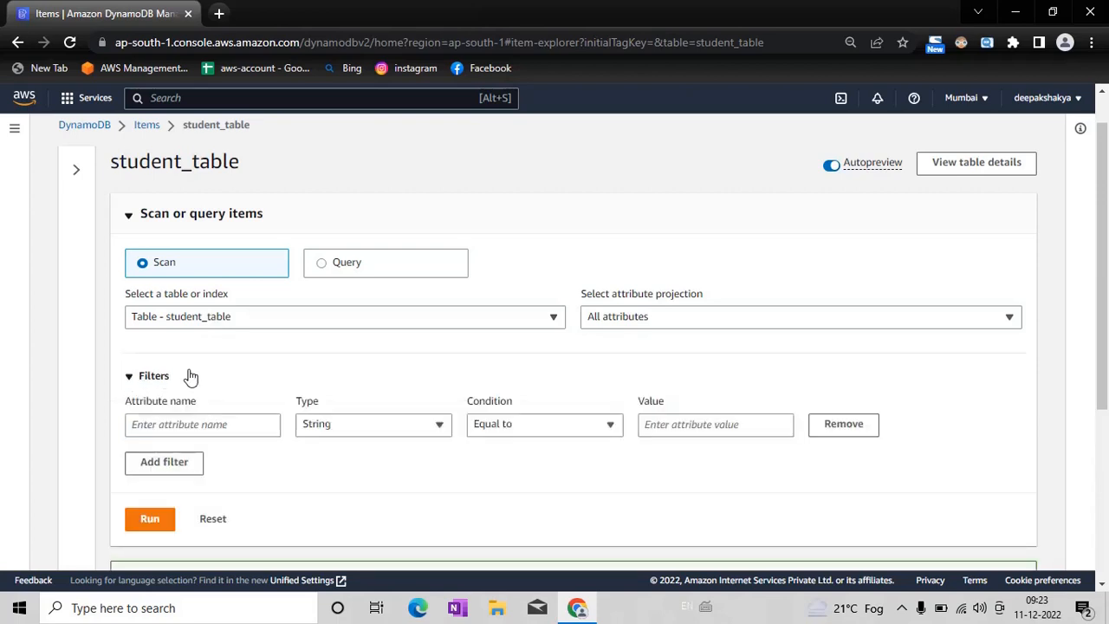
left_click(216, 423)
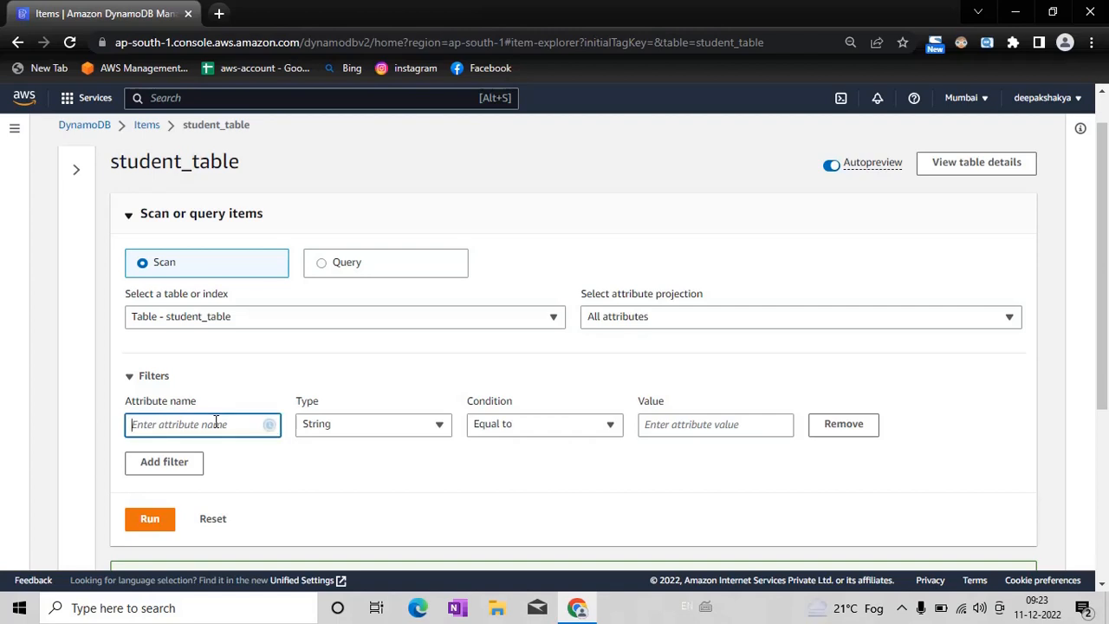
type("roll_number")
left_click(401, 425)
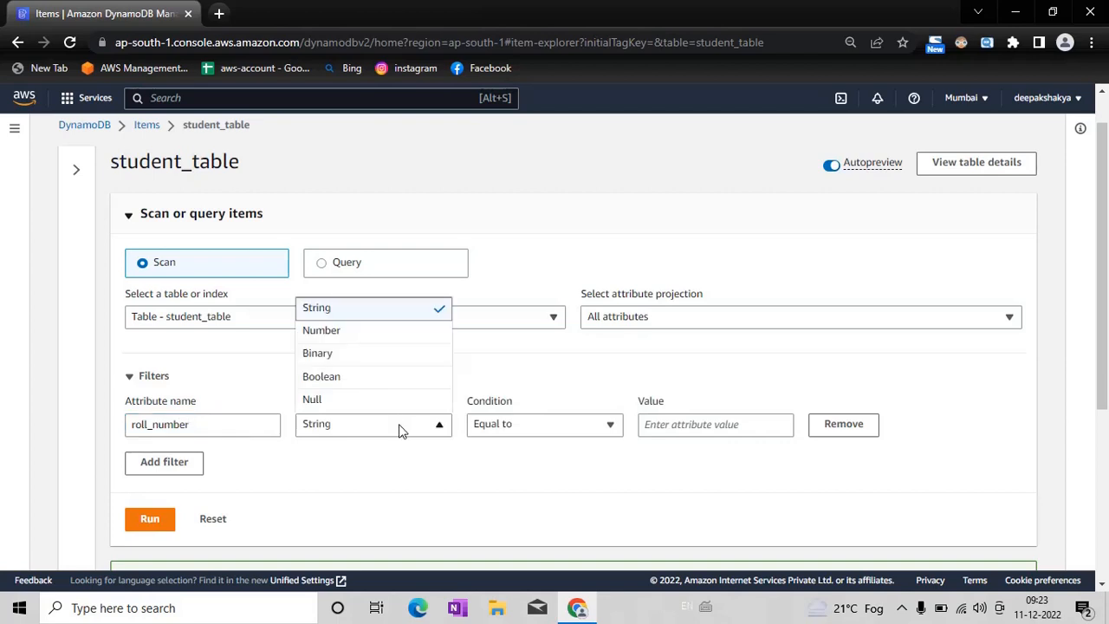
left_click(400, 333)
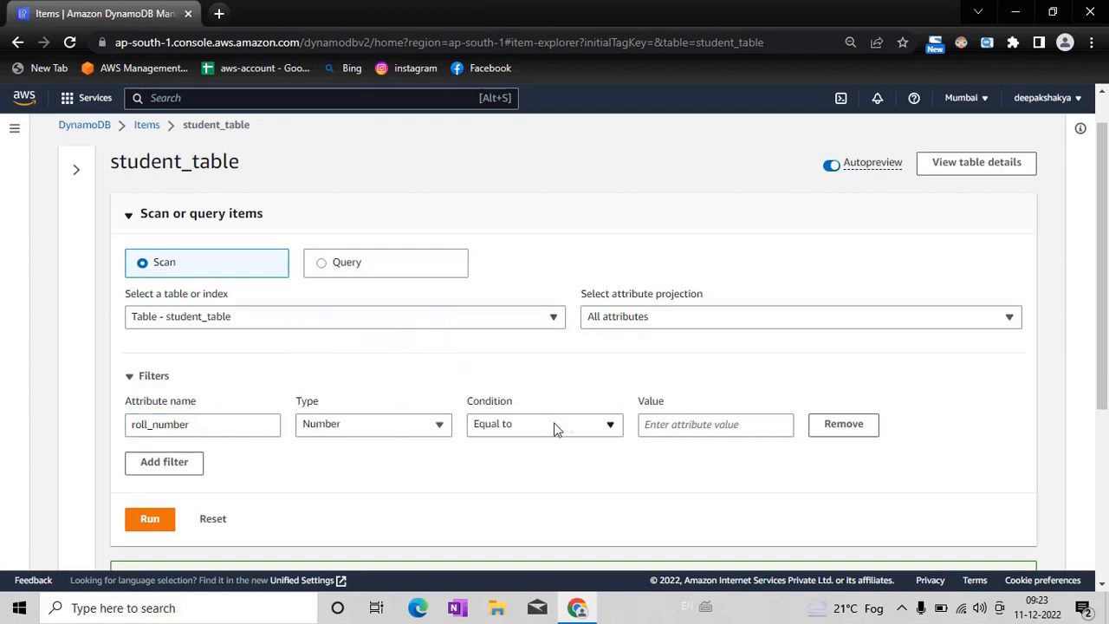
Step: Set the roll_number filter value to 2, run the scan and view the returned item
left_click(689, 424)
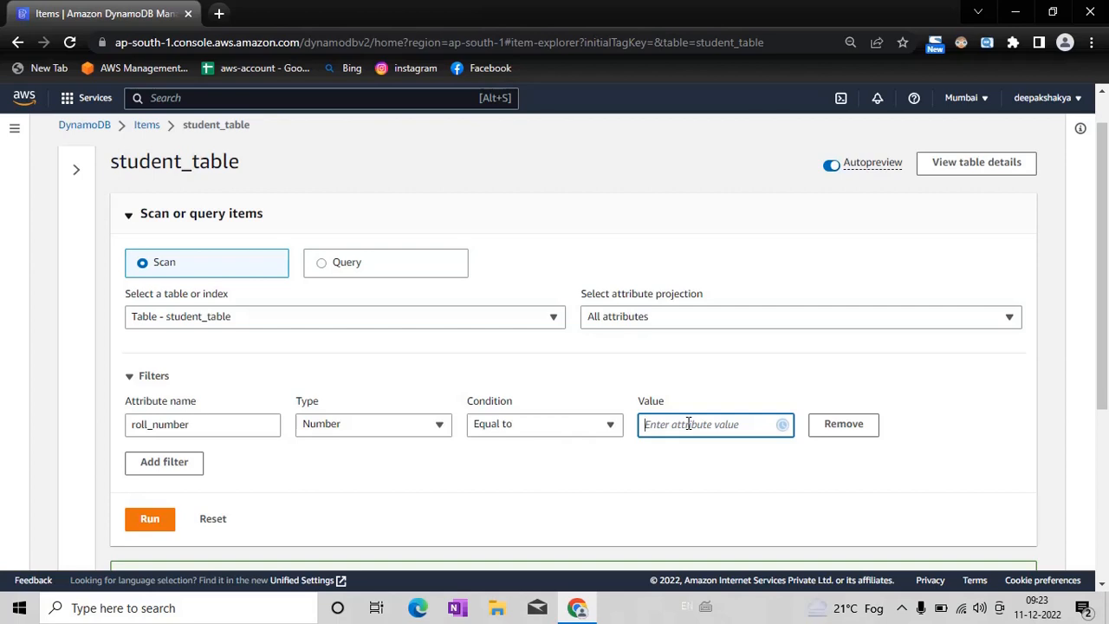
type("2")
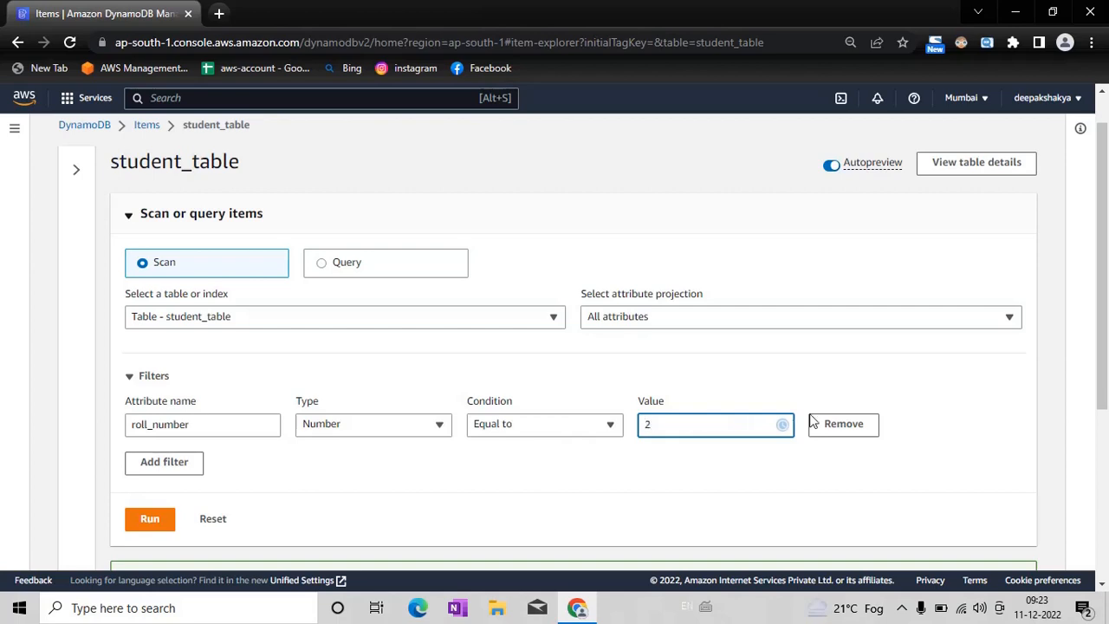
left_click(155, 523)
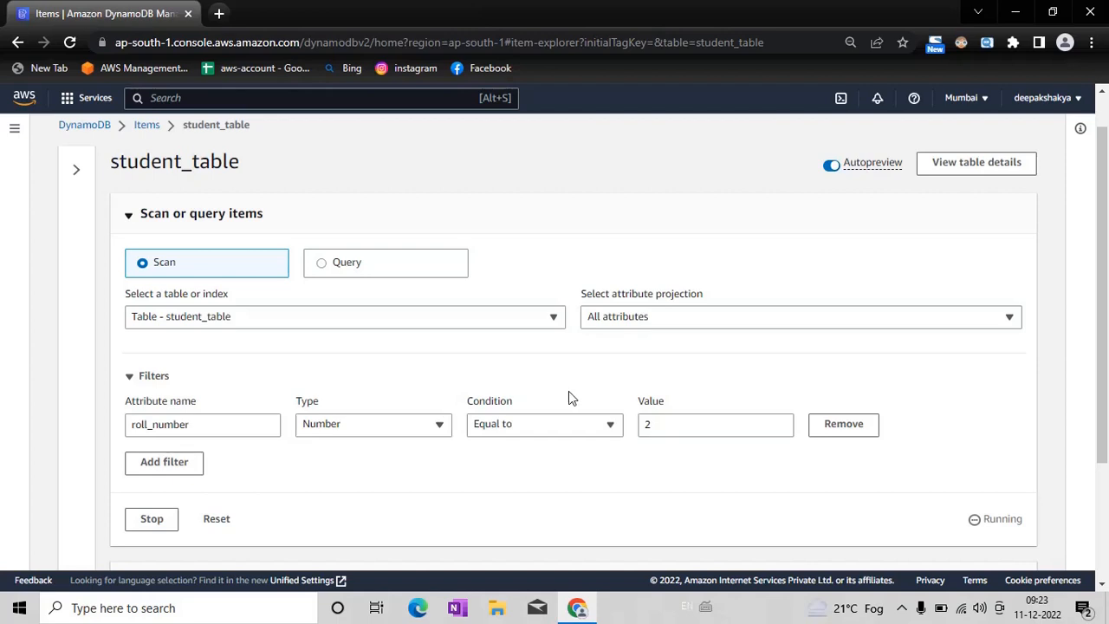
left_click_drag(1105, 259, 1106, 402)
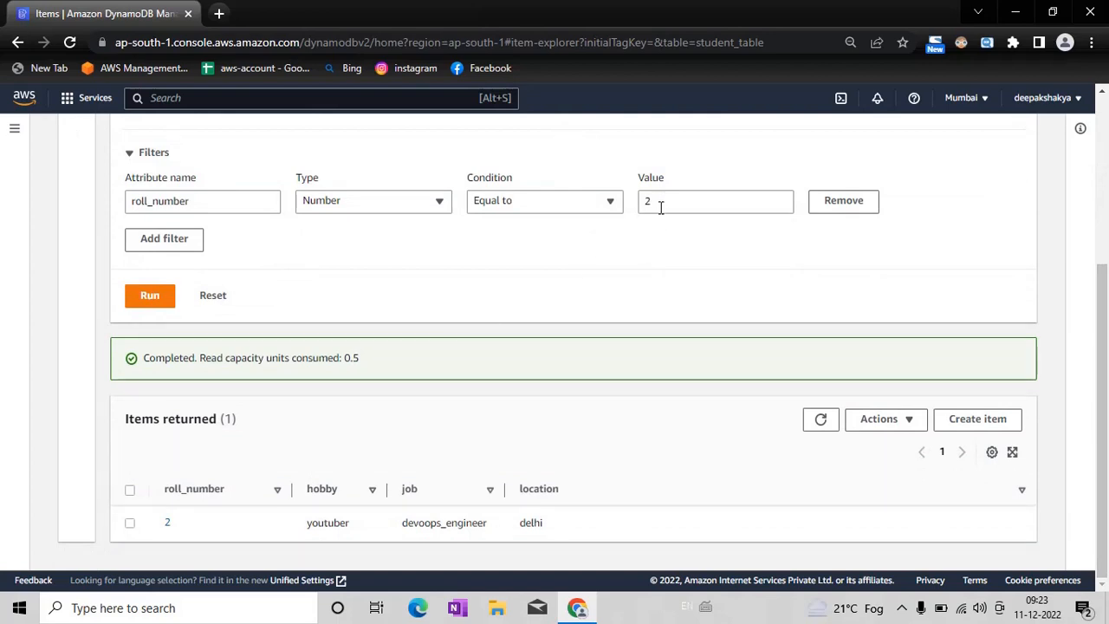
scroll(177, 532, "up", 1)
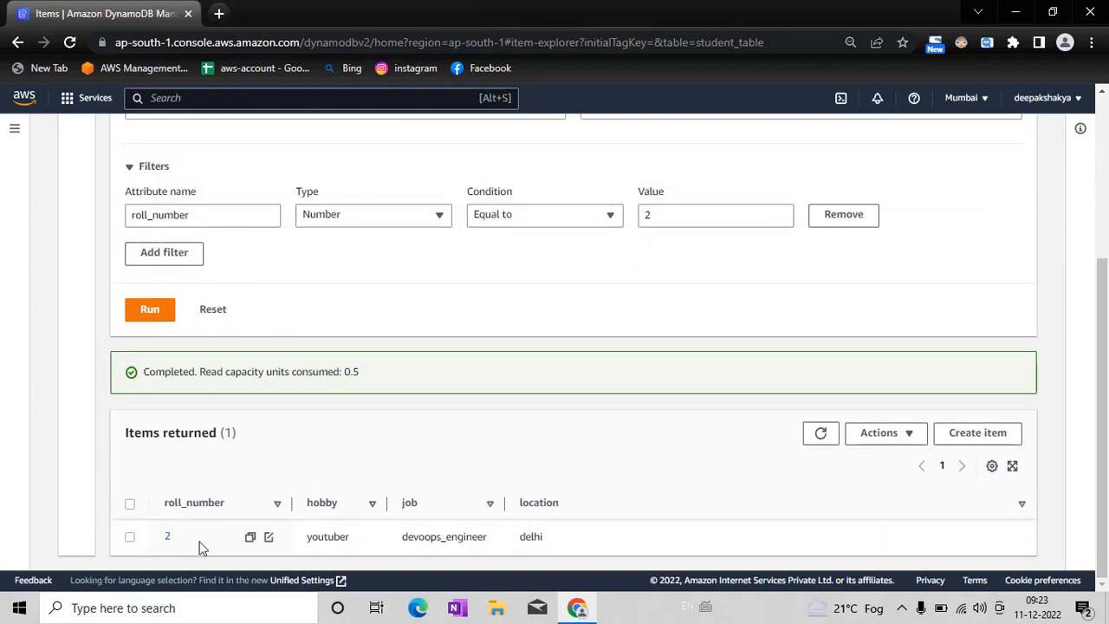
Step: Change the roll_number filter value to 1 and run the scan again
left_click(665, 222)
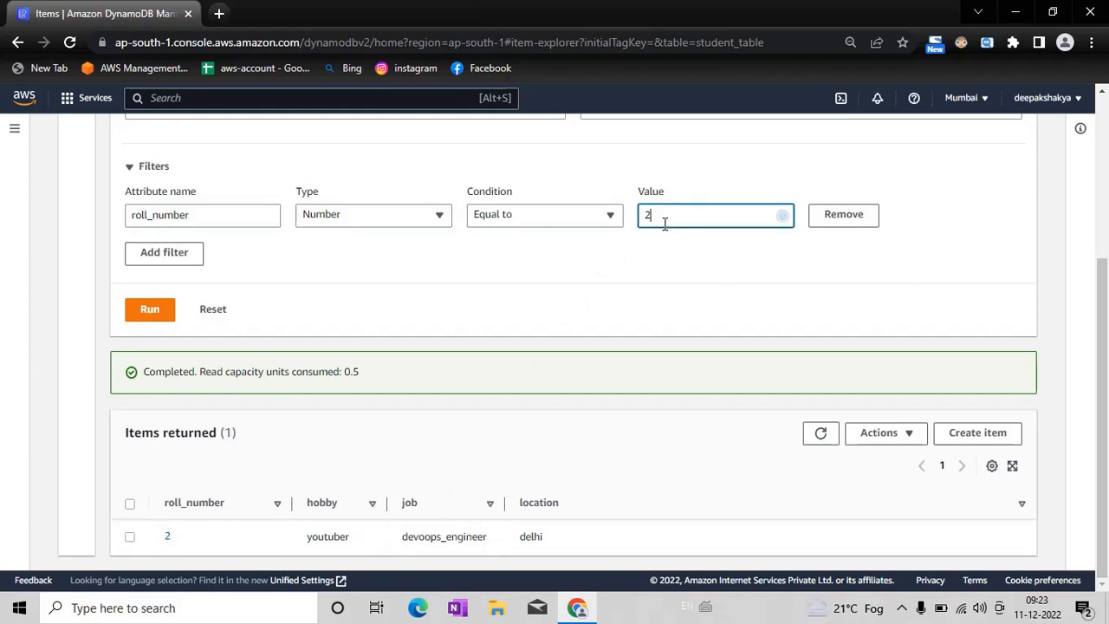
key("BackSpace")
type("1")
left_click(148, 309)
scroll(148, 321, "down", 1)
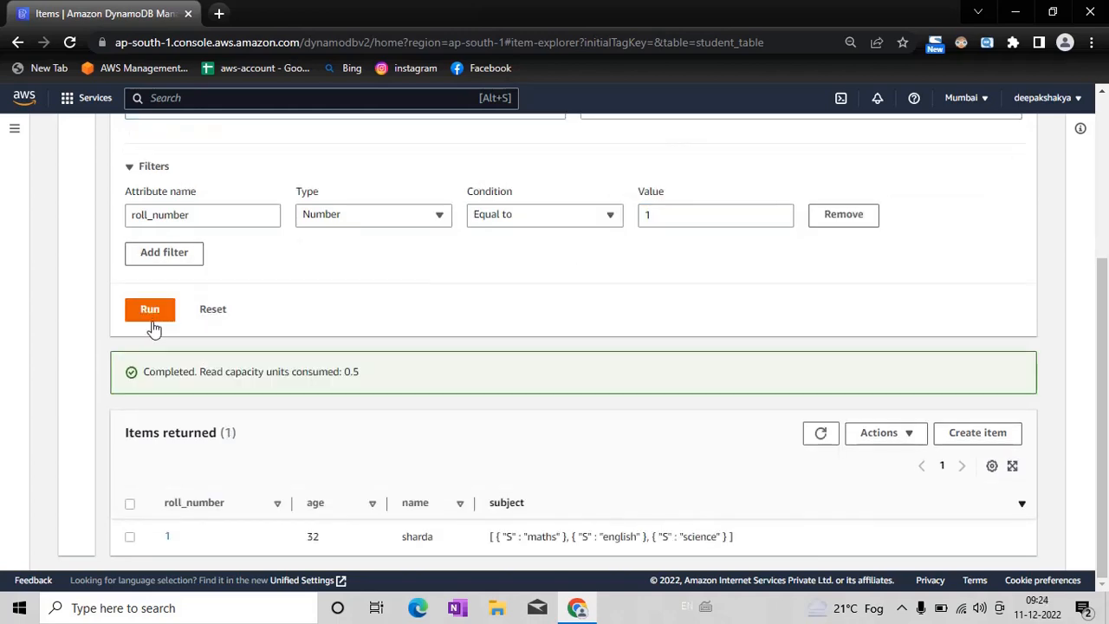
Step: Change the roll_number filter value to 3 and rerun the scan
left_click(652, 214)
key("BackSpace")
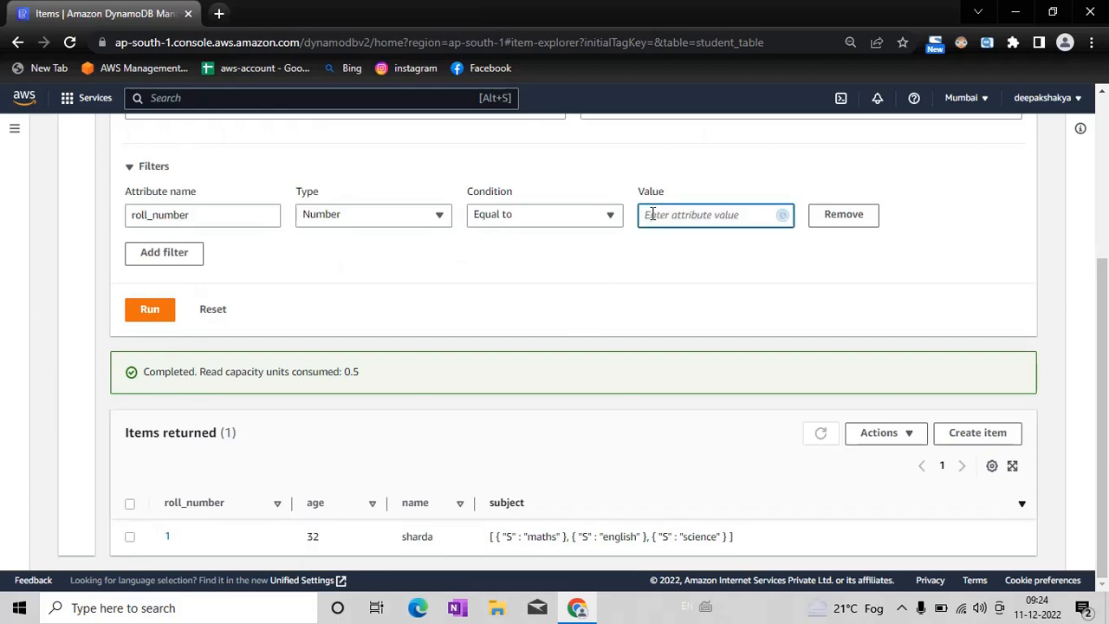
type("3")
left_click(151, 310)
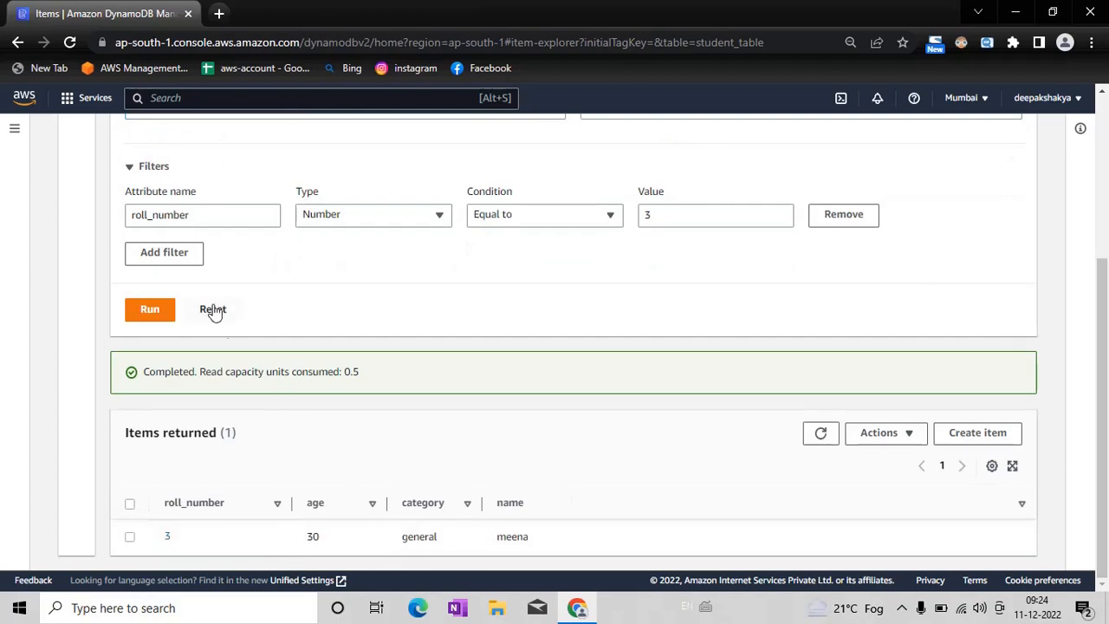
Step: Change the scan filter's attribute name to age, keeping the type as Number
left_click(206, 218)
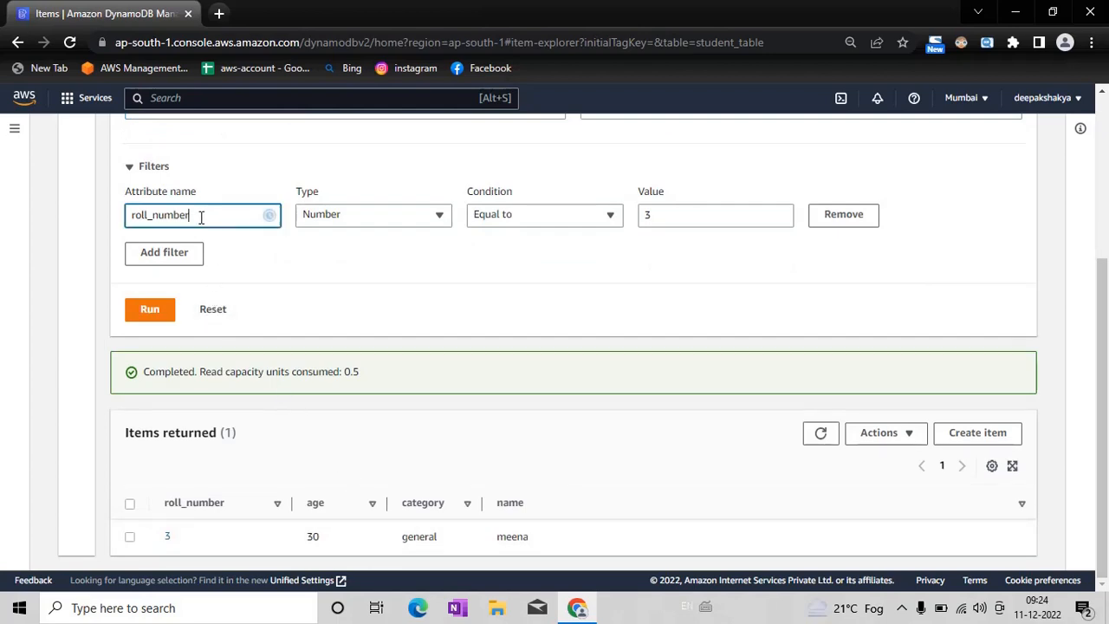
key("BackSpace")
key("BackSpace")
key("BackSpace")
key("BackSpace")
key("BackSpace")
key("BackSpace")
key("BackSpace")
key("BackSpace")
key("BackSpace")
key("BackSpace")
key("BackSpace")
type("age")
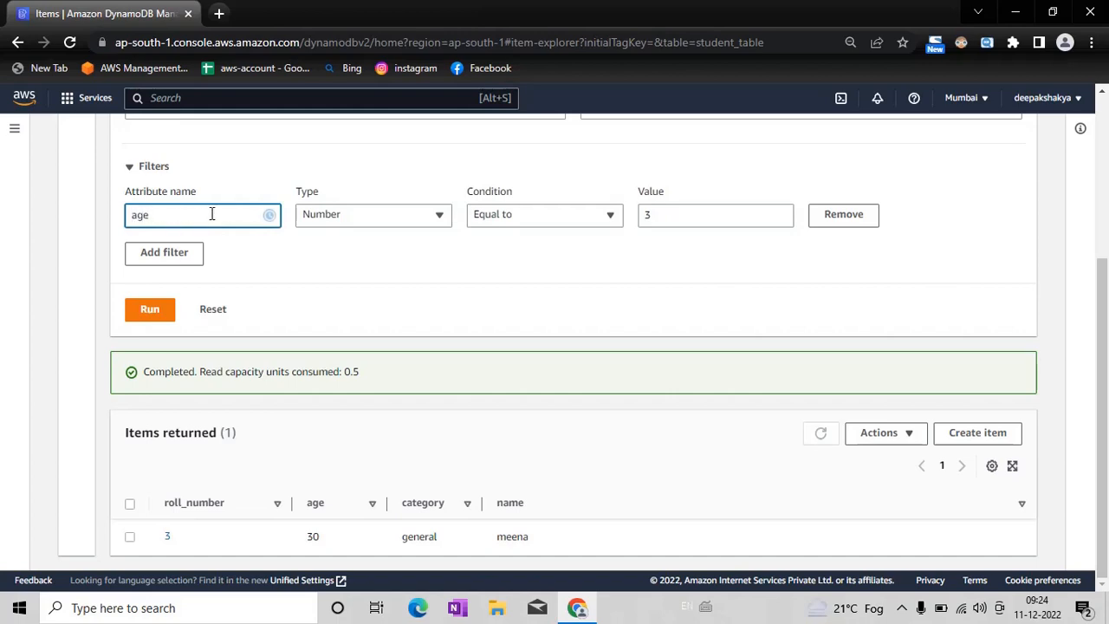
left_click(384, 217)
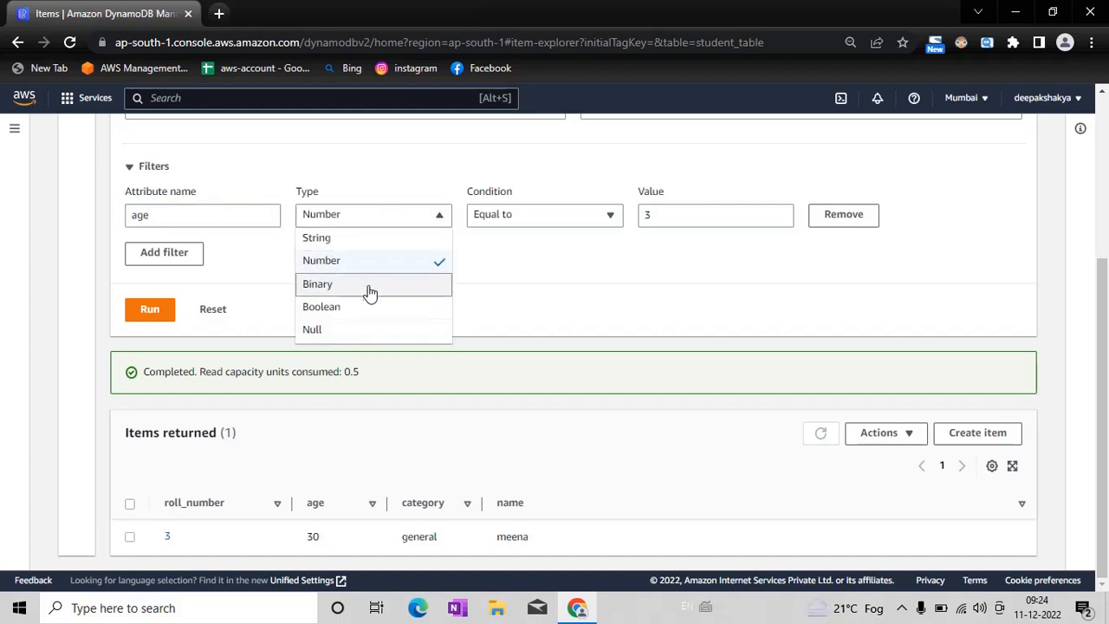
left_click(378, 264)
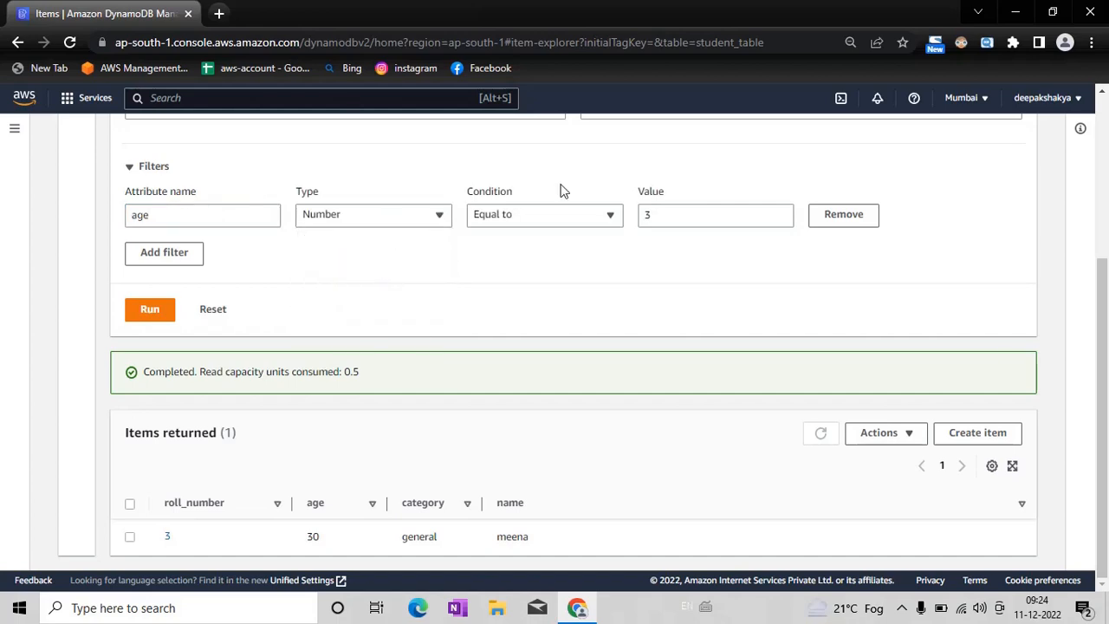
Step: Try to scan the table for items whose age equals 33
left_click(680, 218)
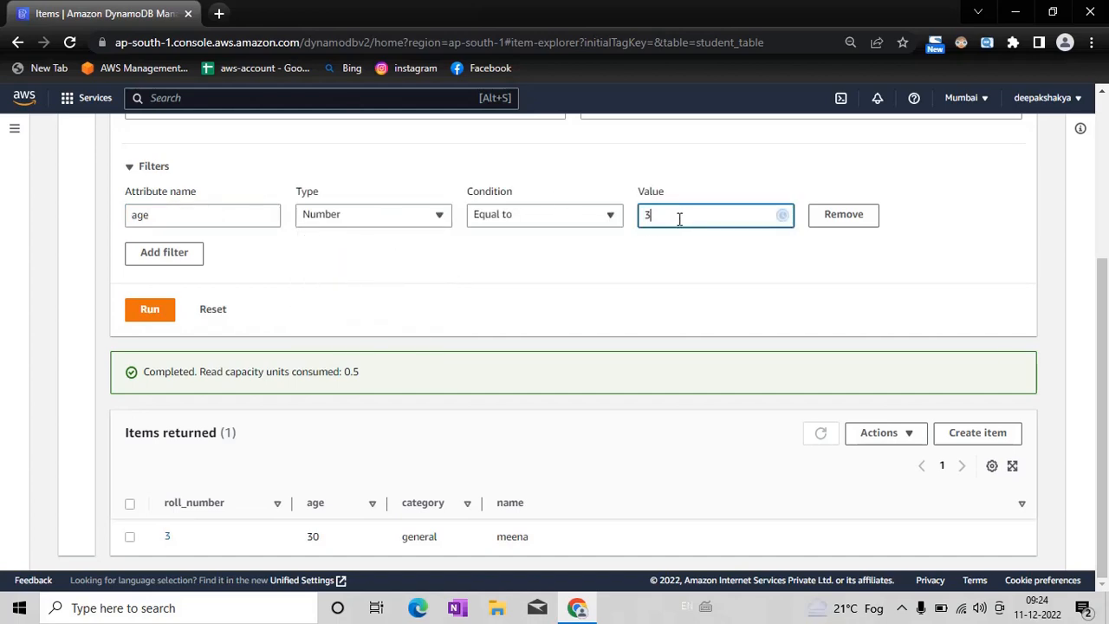
key("BackSpace")
type("3")
left_click(149, 309)
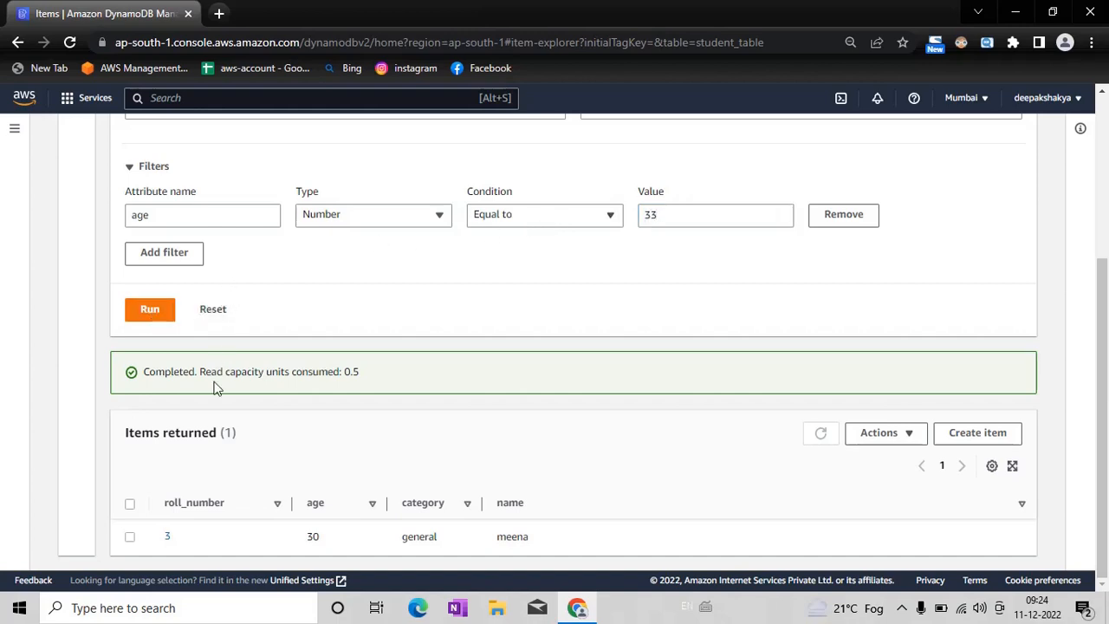
Step: Set the age filter value to 32, run the scan and view the returned item
left_click(672, 213)
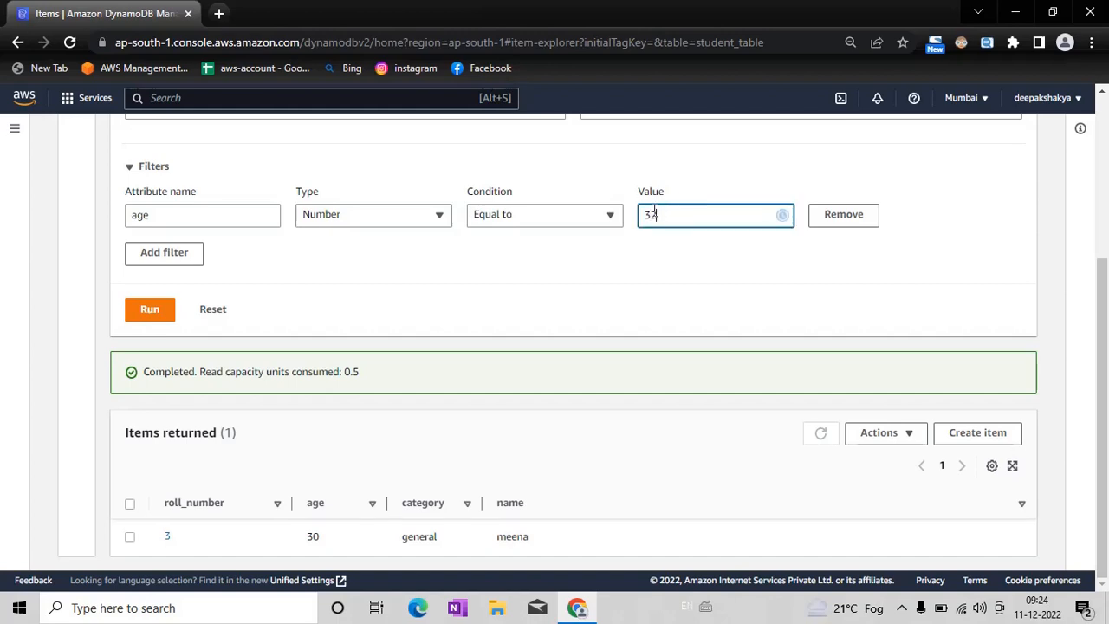
left_click(149, 310)
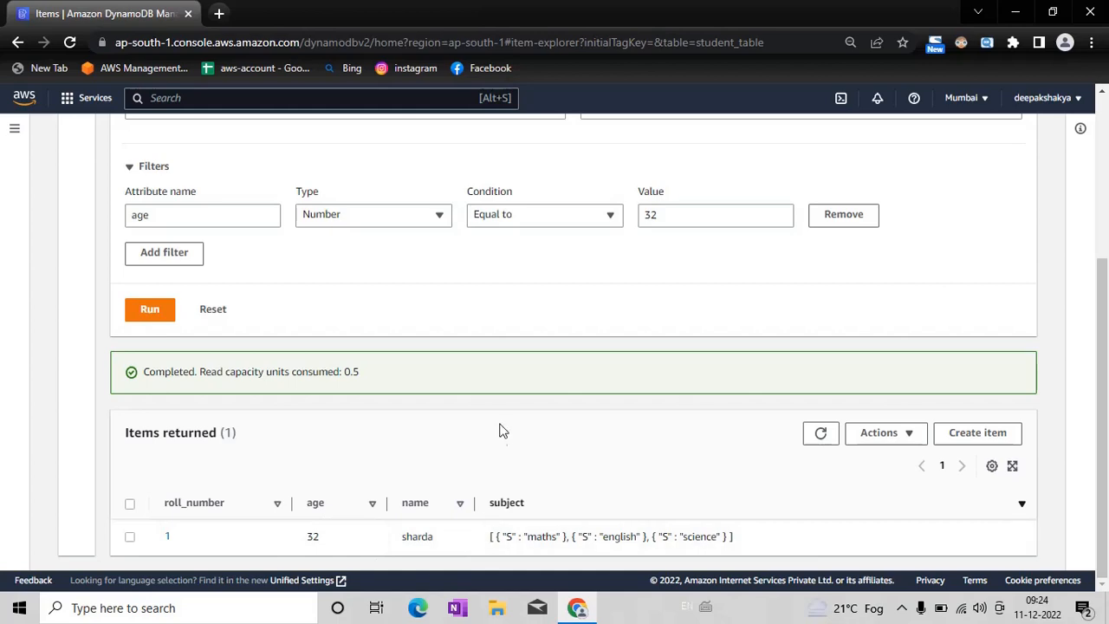
scroll(1106, 247, "up", 2)
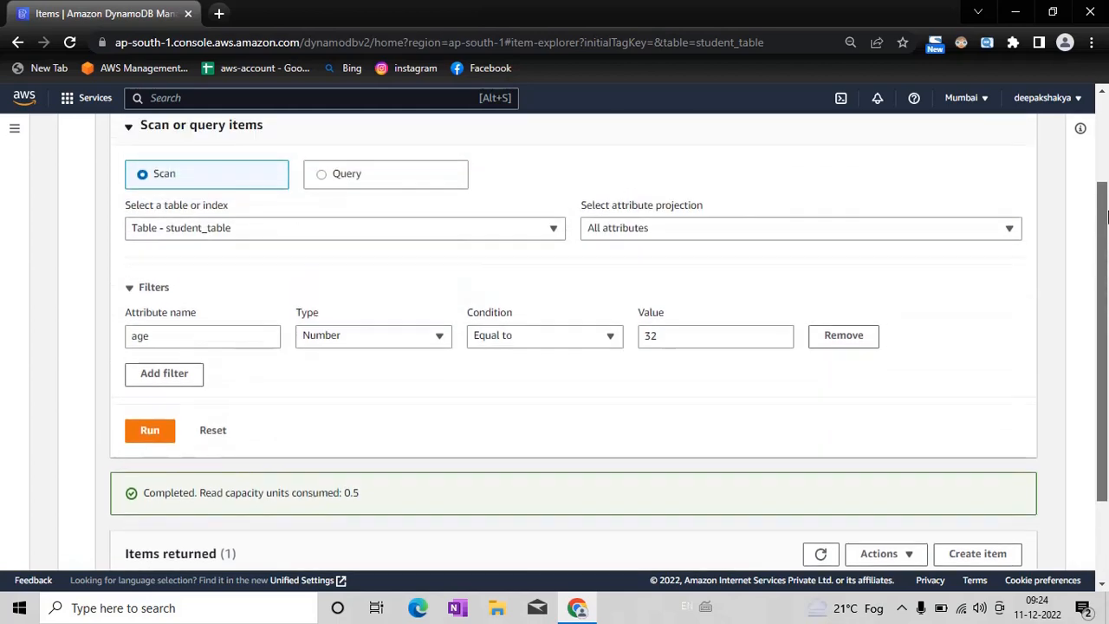
scroll(945, 364, "down", 2)
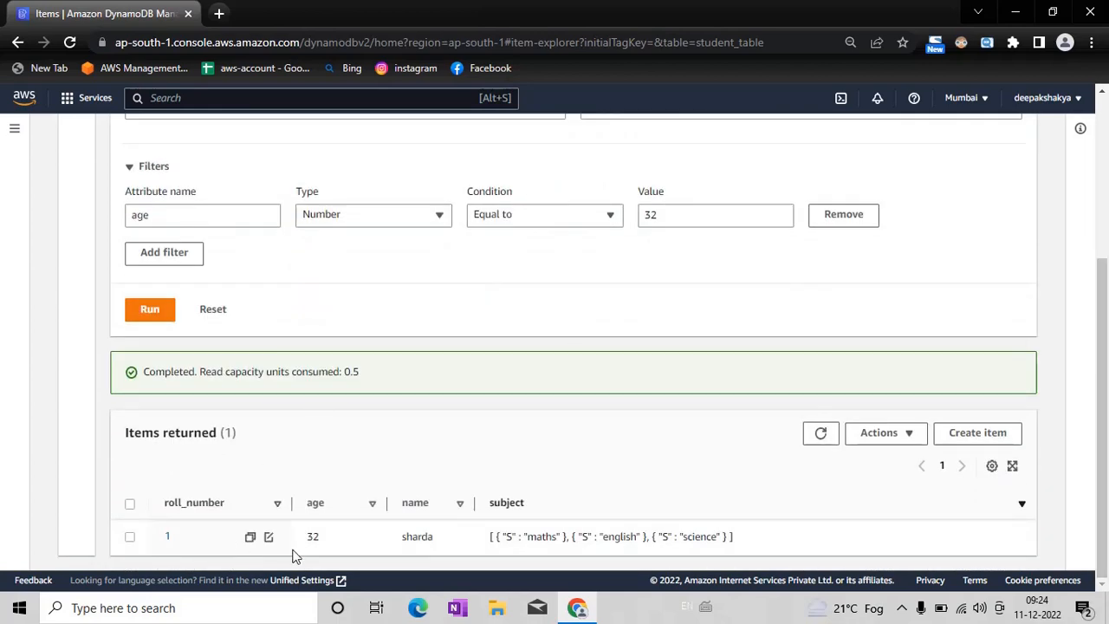
Step: Switch from Scan to Query mode for student_table and remove the age filter
left_click_drag(1107, 315, 1107, 187)
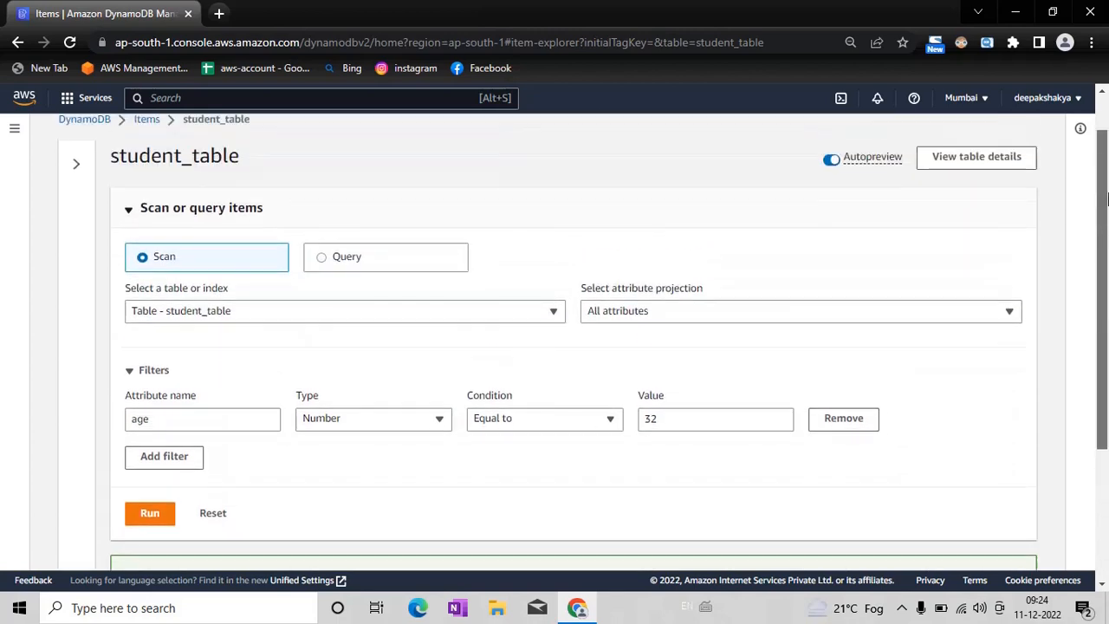
left_click(347, 257)
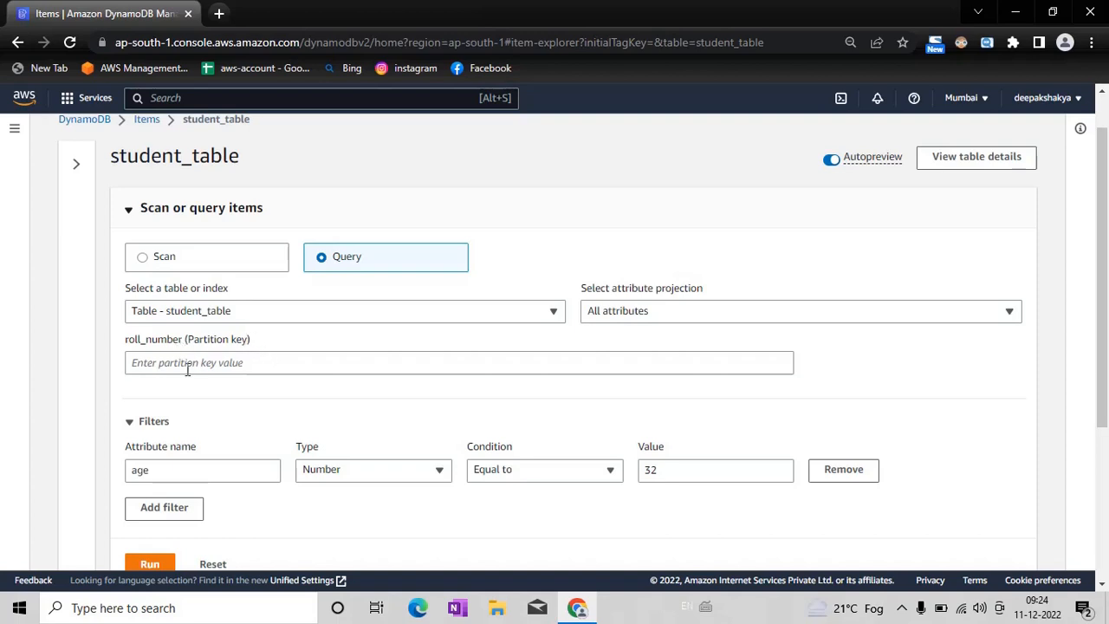
left_click(846, 477)
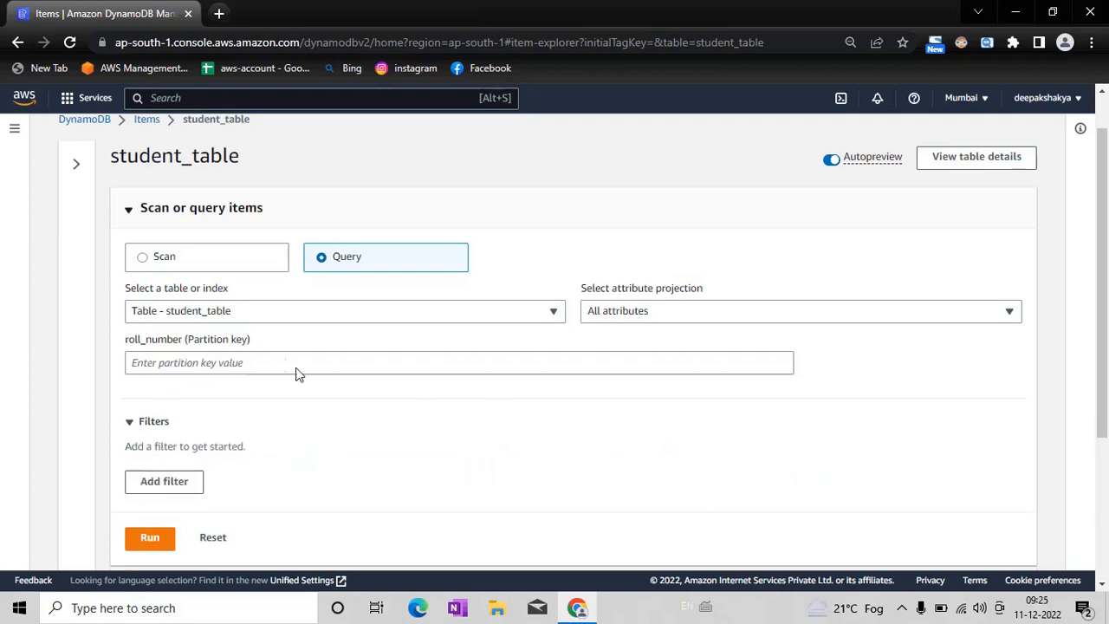
Step: Query the table with the roll_number partition key value 3 and view the returned item
left_click(224, 366)
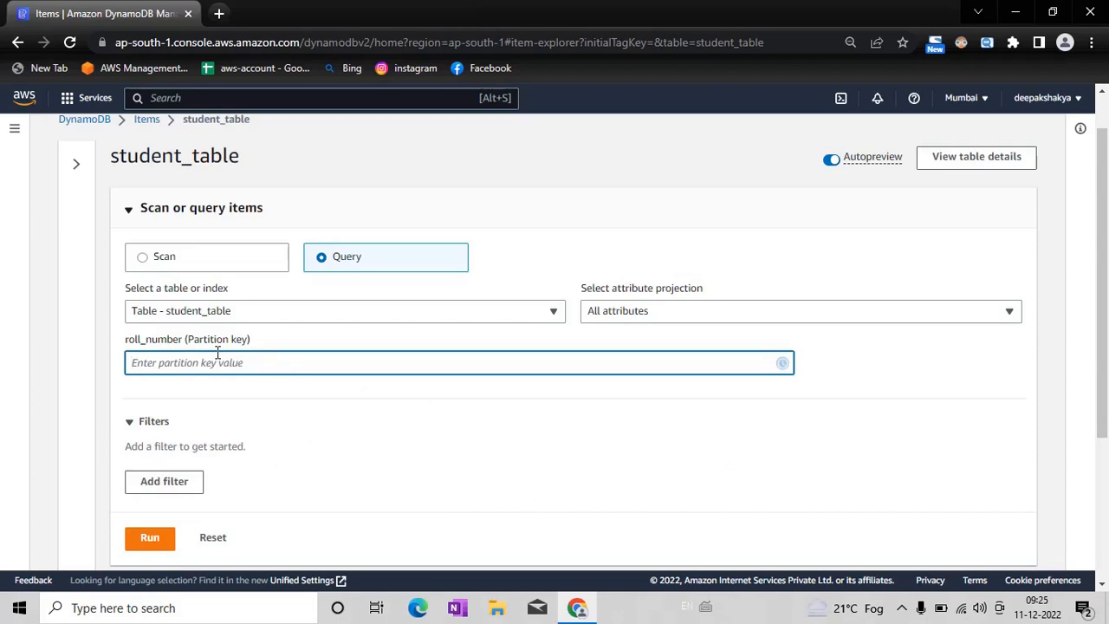
type("3")
left_click(150, 538)
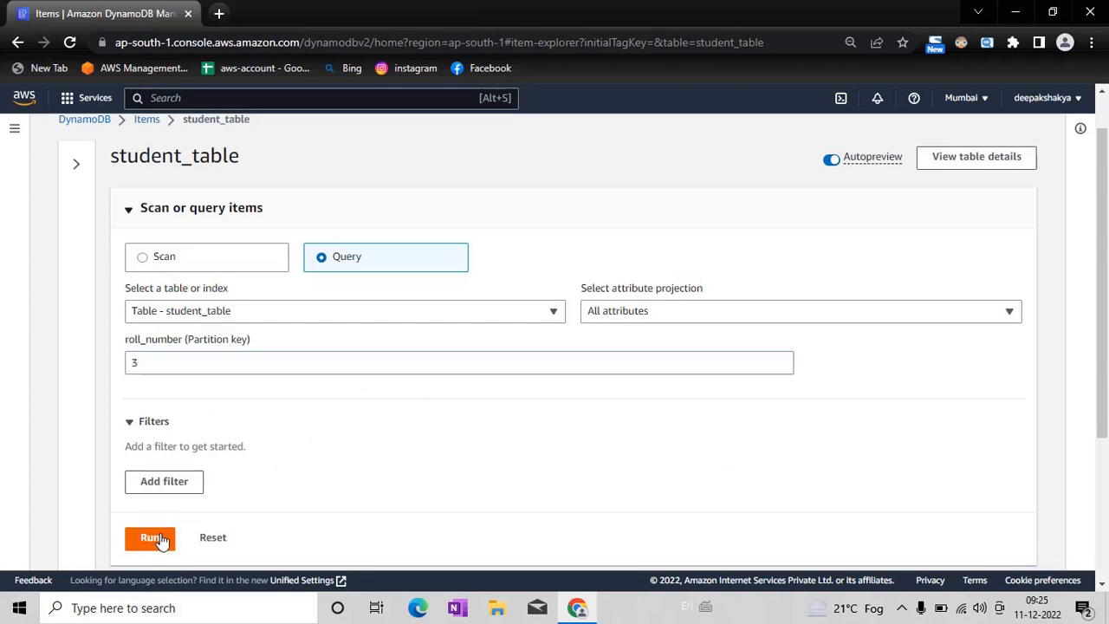
left_click_drag(1104, 295, 1104, 463)
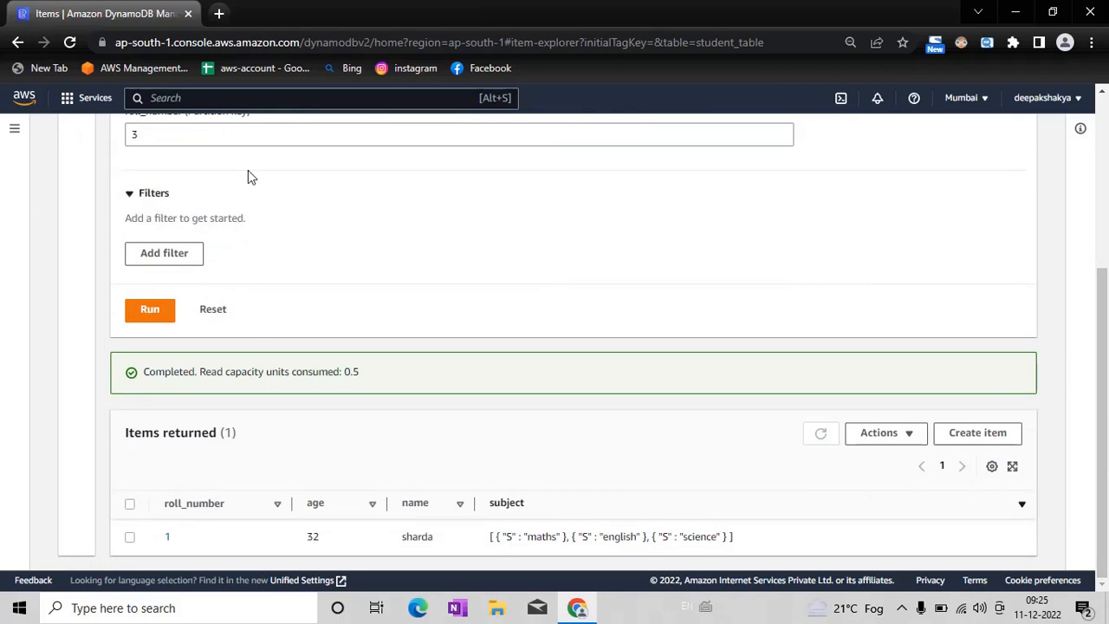
left_click(147, 312)
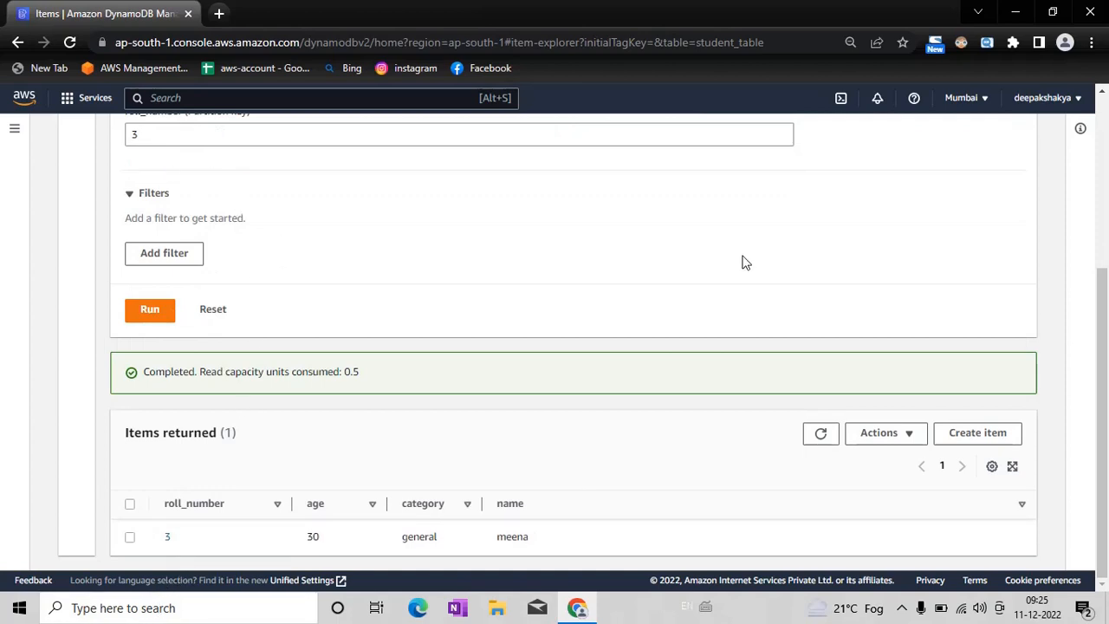
Step: Query student_table with the roll_number partition key value 2 and view the returned item
scroll(1108, 346, "up", 1)
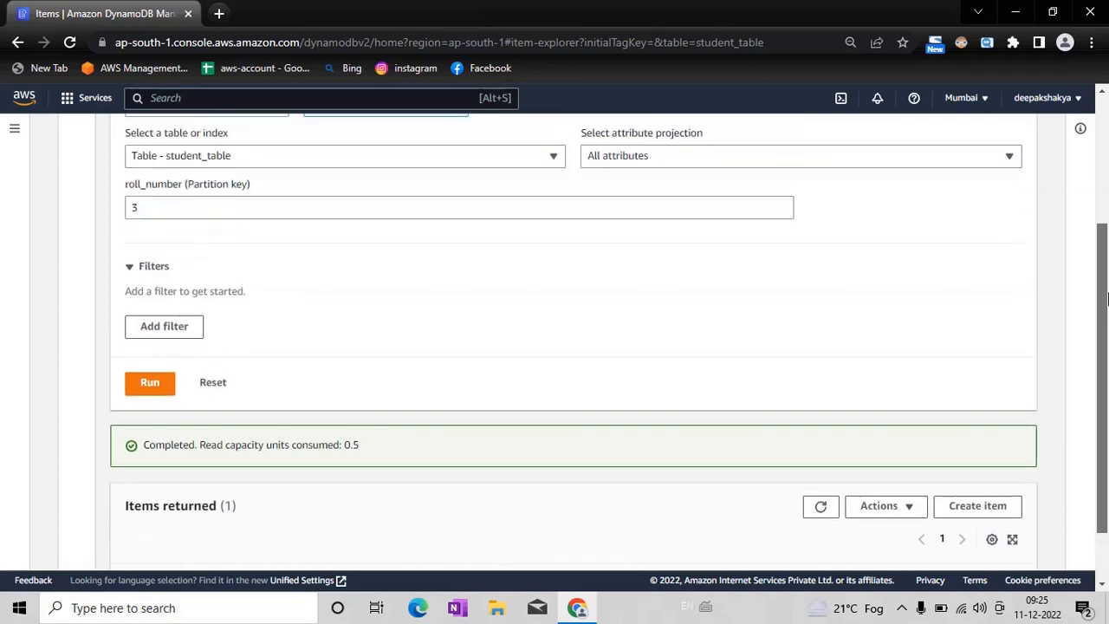
left_click(231, 217)
key("BackSpace")
type("2")
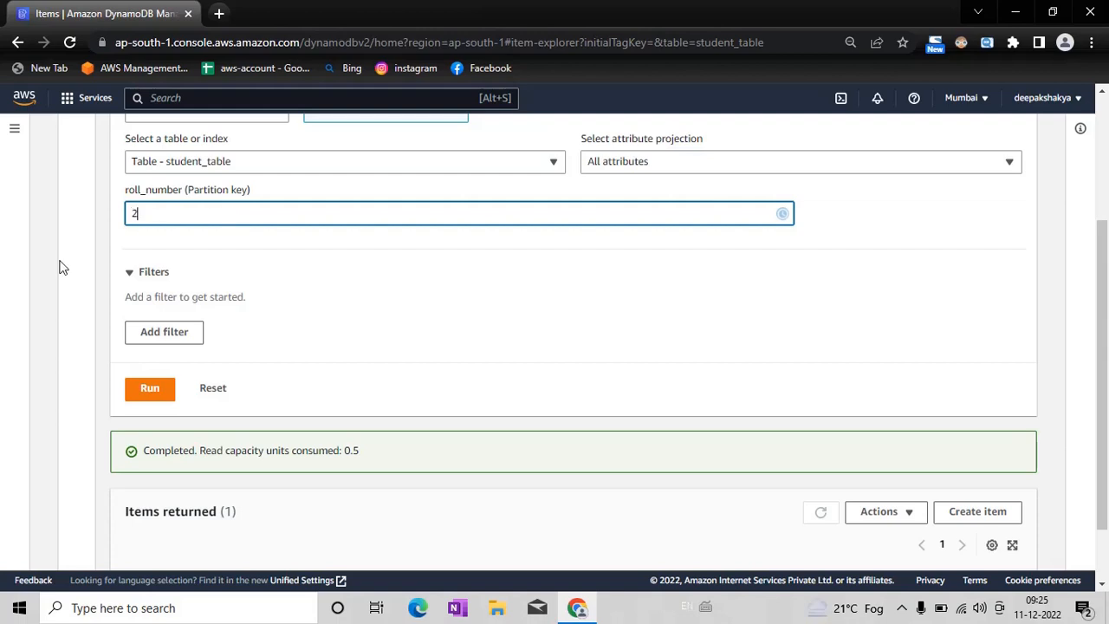
left_click(139, 388)
scroll(1105, 325, "down", 1)
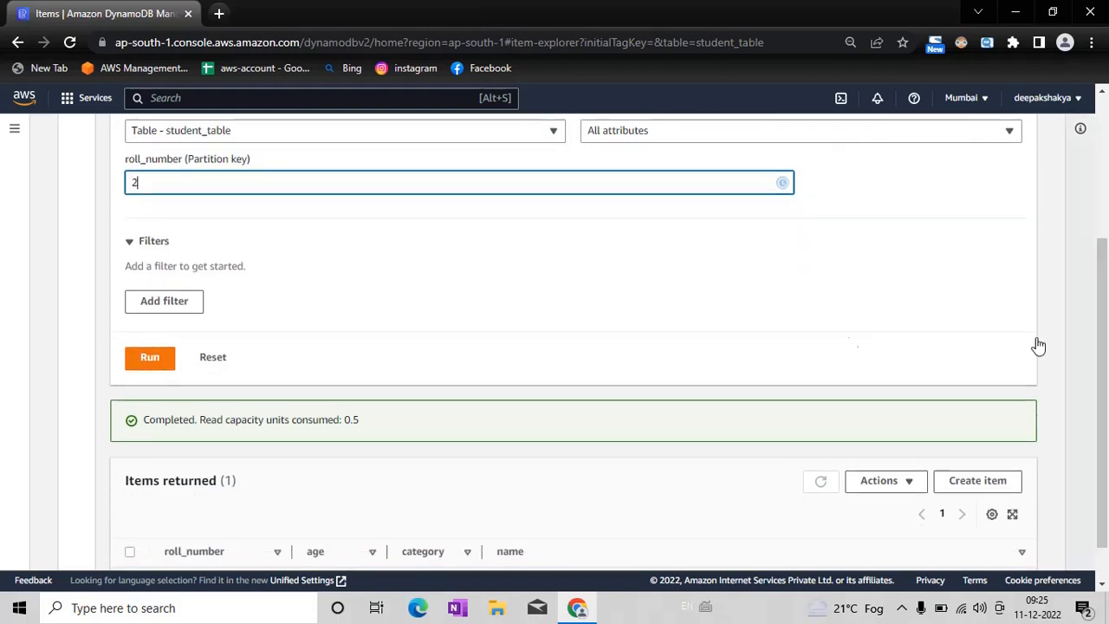
left_click(149, 364)
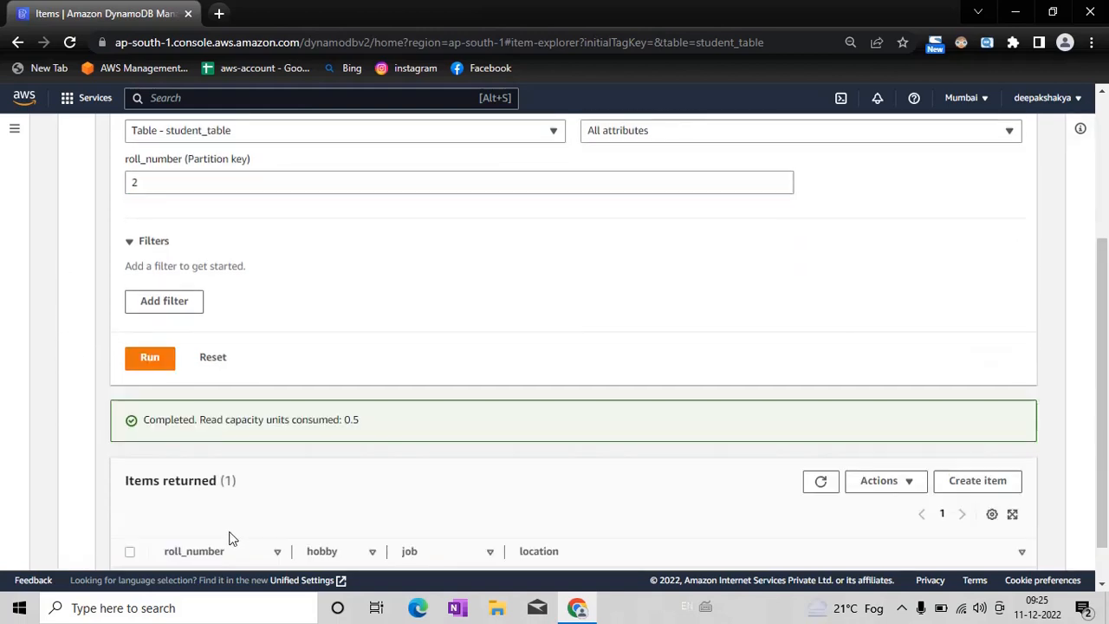
scroll(390, 511, "down", 1)
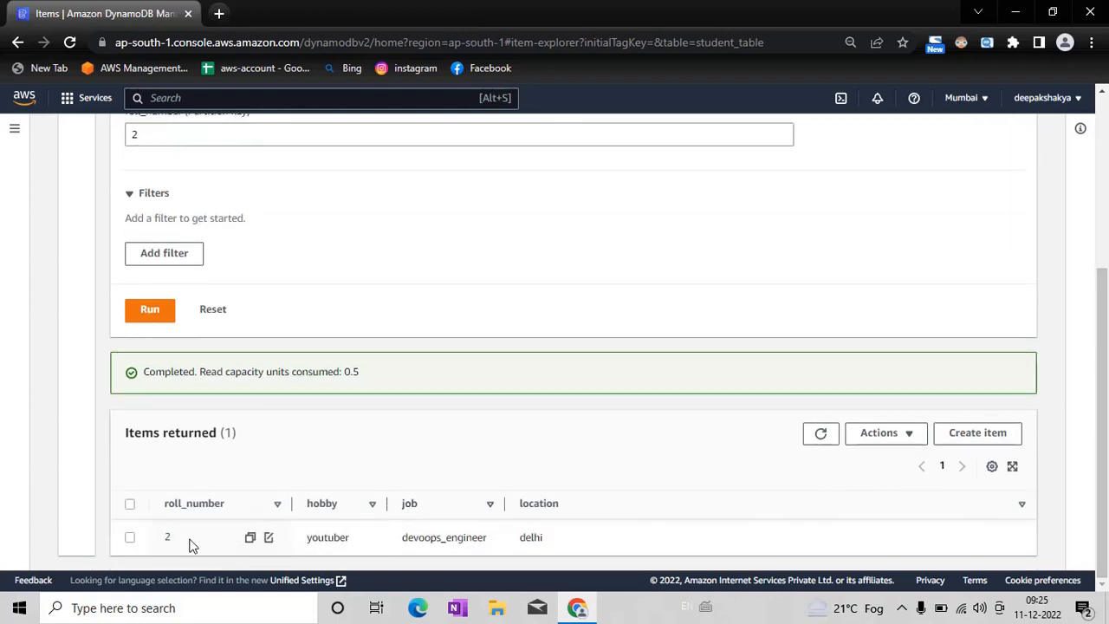
Step: Delete student_table and its CloudWatch alarms from the DynamoDB tables list without a backup, confirming with "delete", and refresh the list
left_click_drag(1107, 324, 1108, 148)
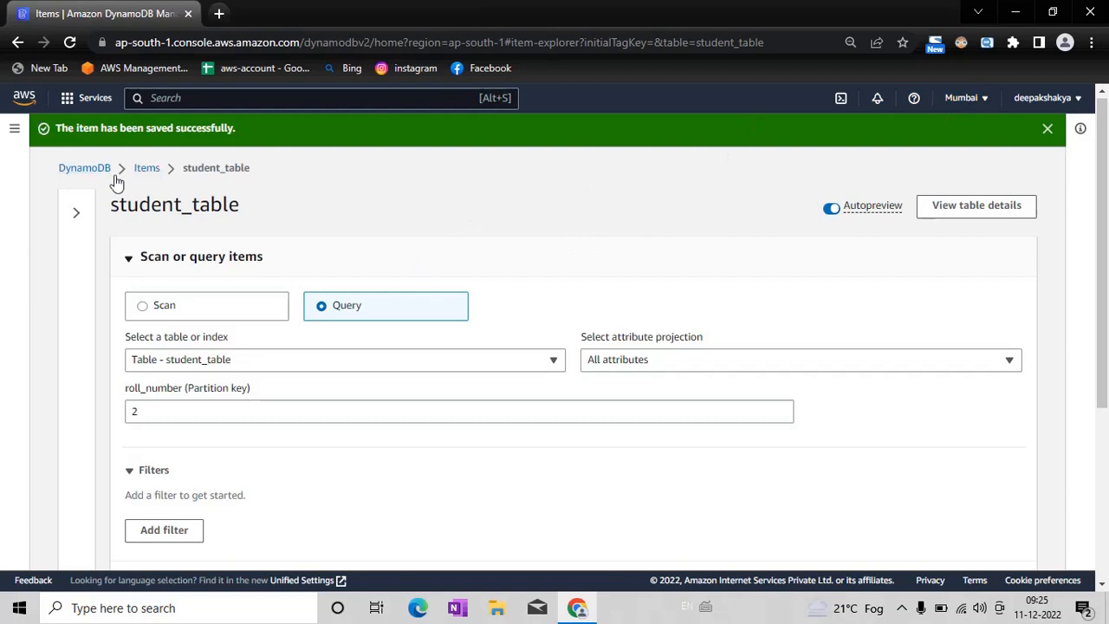
left_click(146, 168)
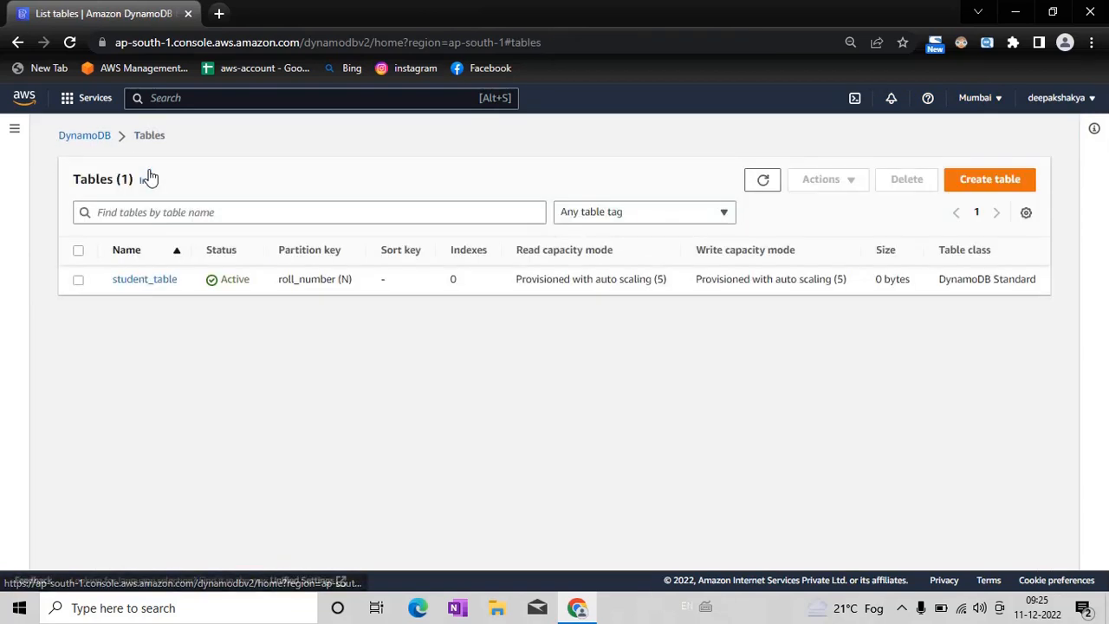
left_click(78, 280)
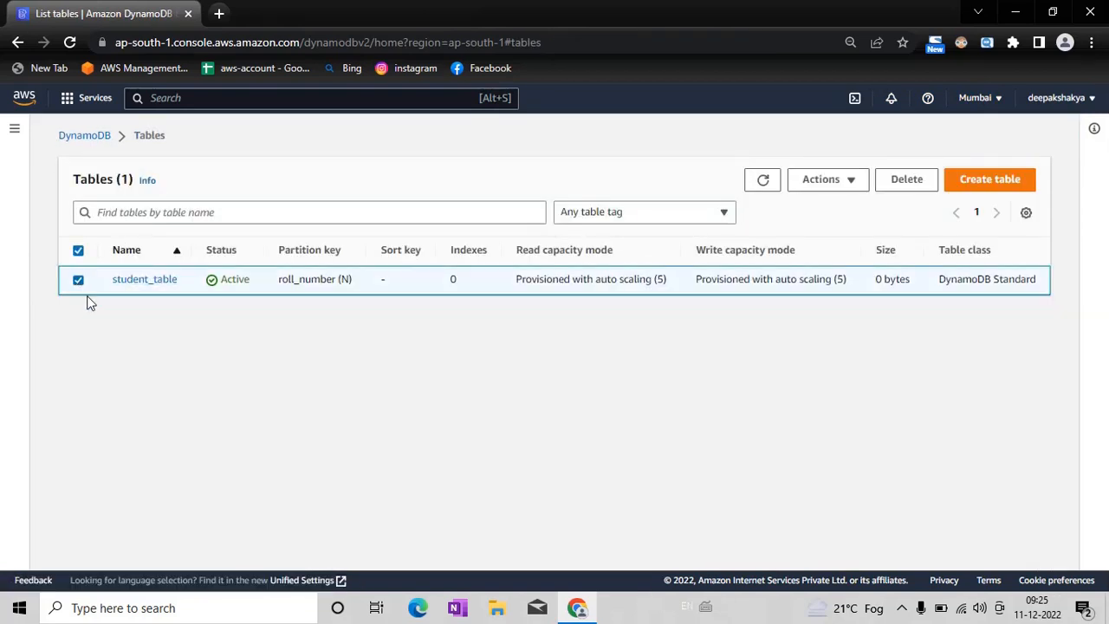
left_click(853, 184)
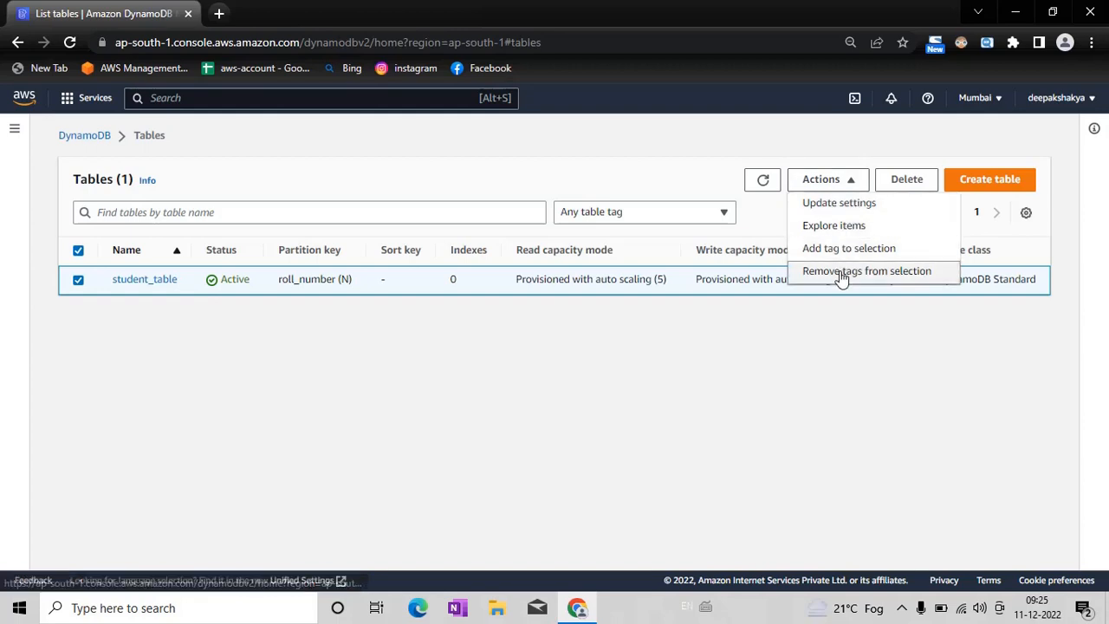
left_click(907, 184)
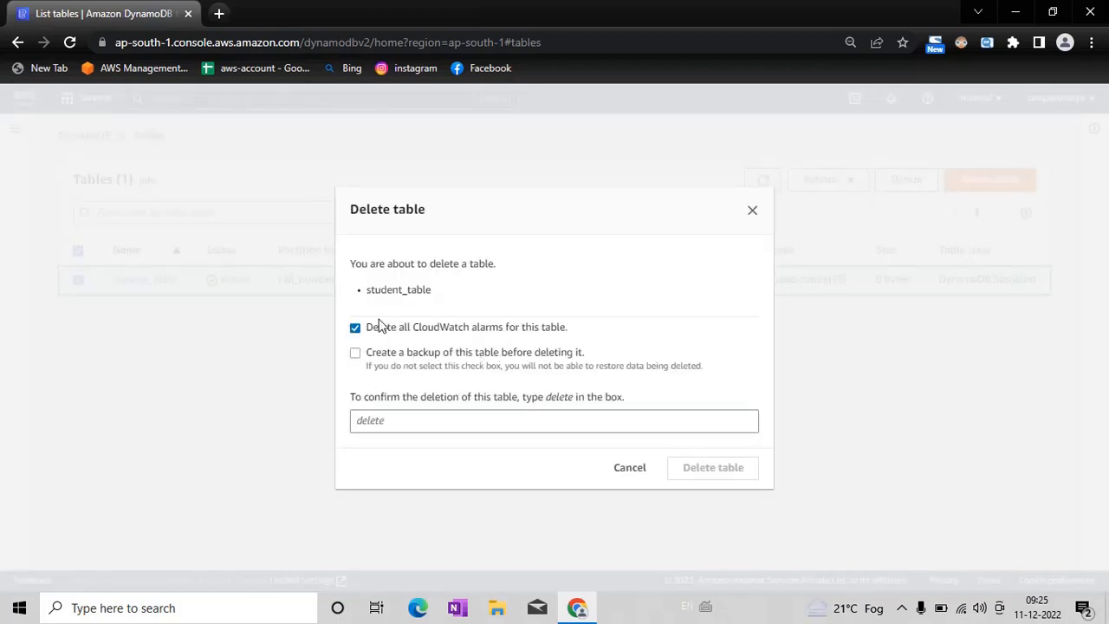
left_click(389, 422)
type("de")
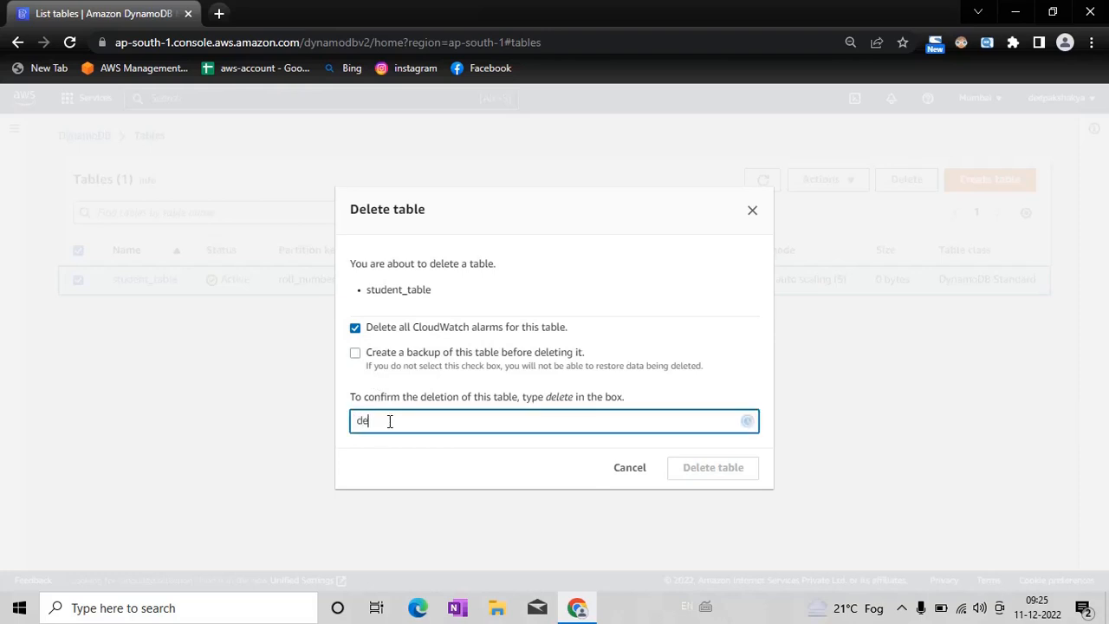
type("lete")
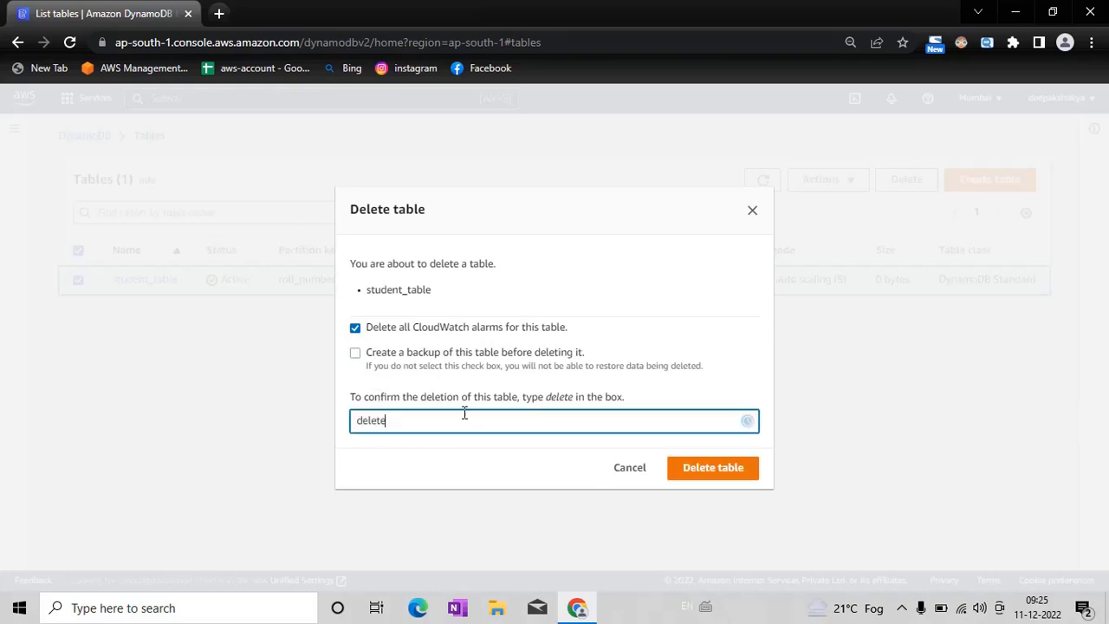
left_click(708, 469)
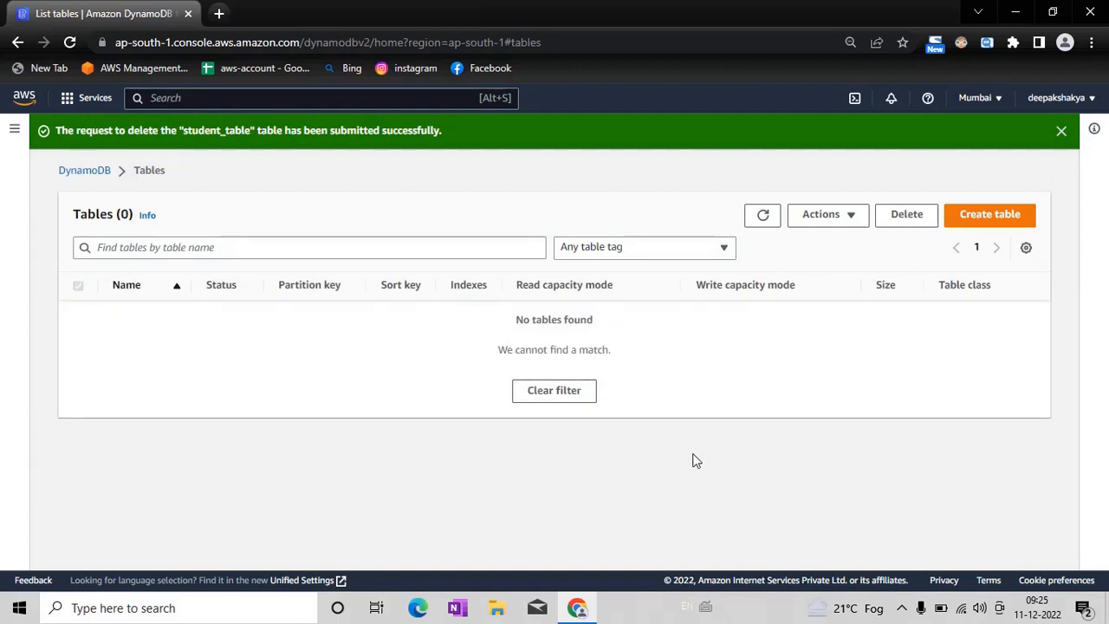
left_click(763, 217)
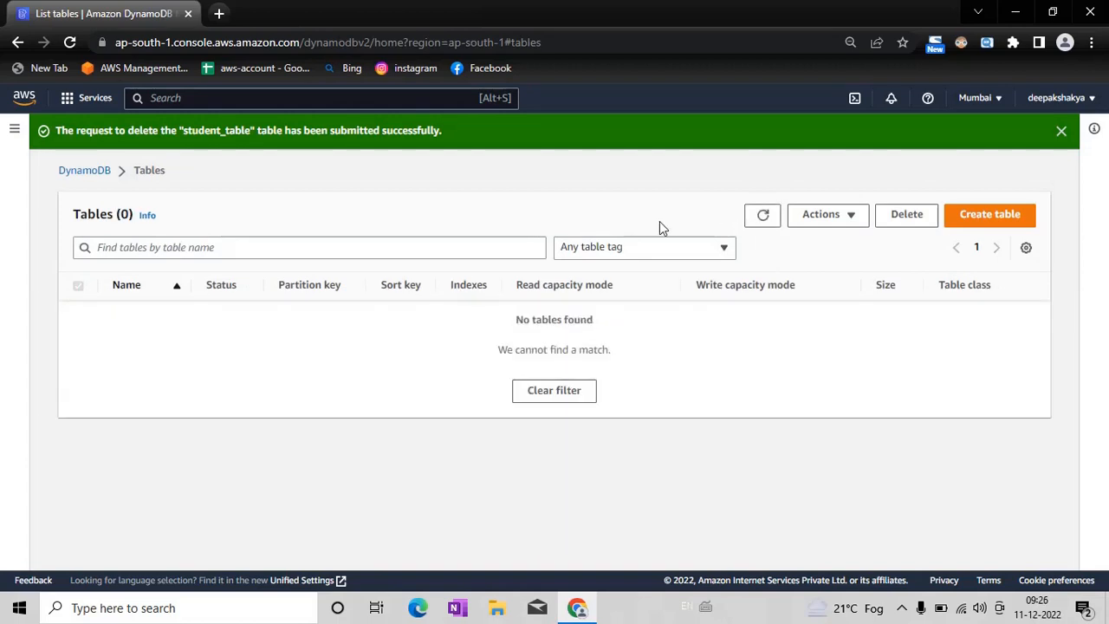